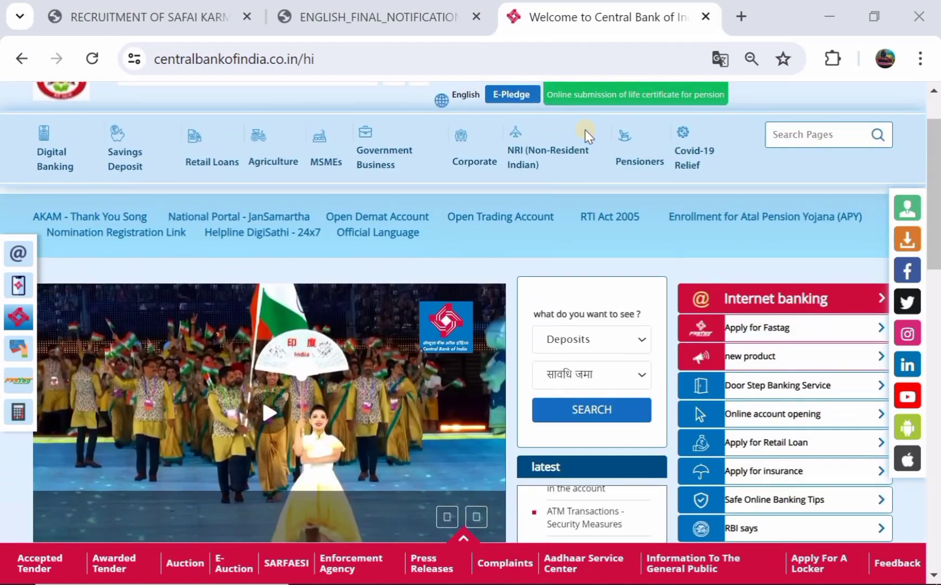
Switch to ENGLISH_FINAL_NOTIFICATION.pdf and read the tentative schedule and application fees on pages 1–2
{"action": "scroll", "coordinate": [584, 129], "scroll_direction": "down", "scroll_amount": 7}
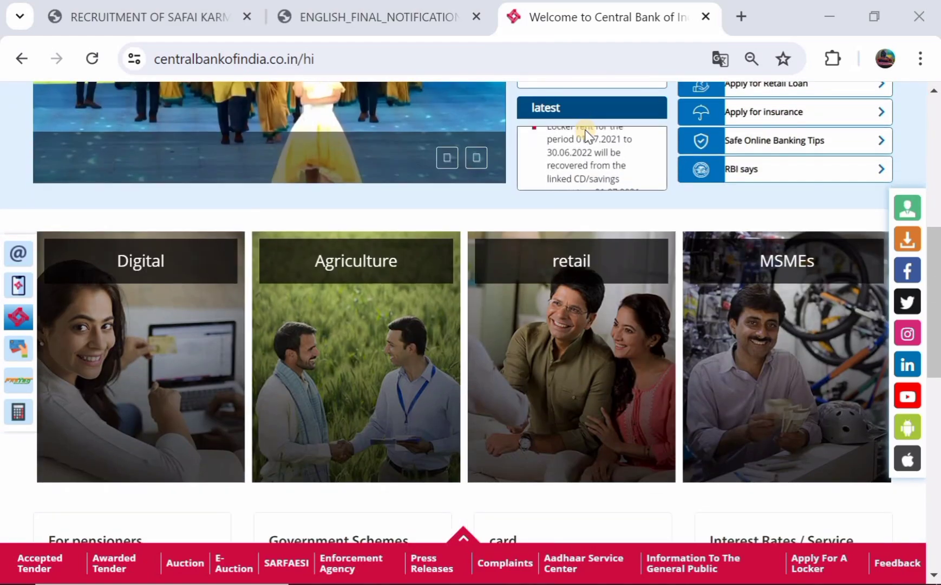
{"action": "scroll", "coordinate": [584, 130], "scroll_direction": "up", "scroll_amount": 7}
{"action": "scroll", "coordinate": [584, 129], "scroll_direction": "up", "scroll_amount": 1}
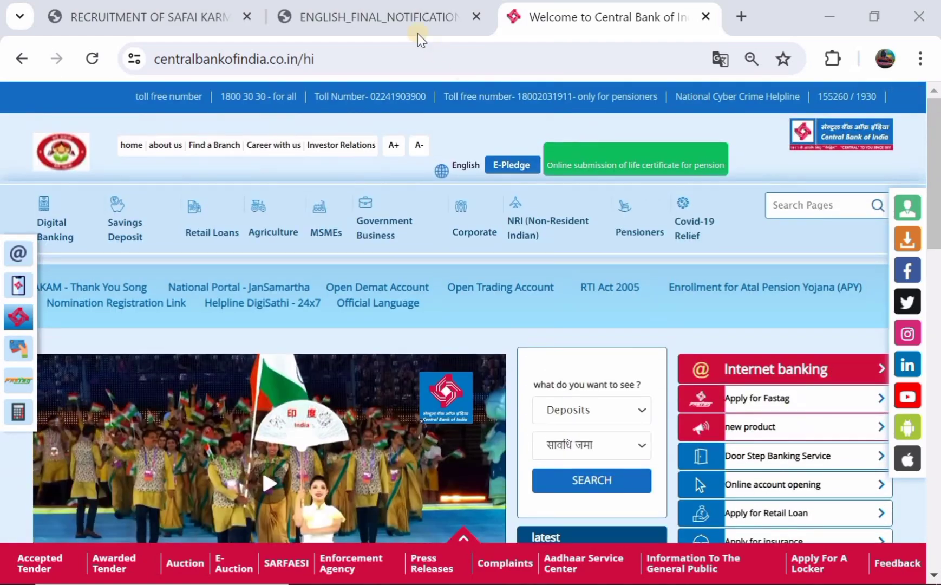
{"action": "left_click", "coordinate": [399, 16]}
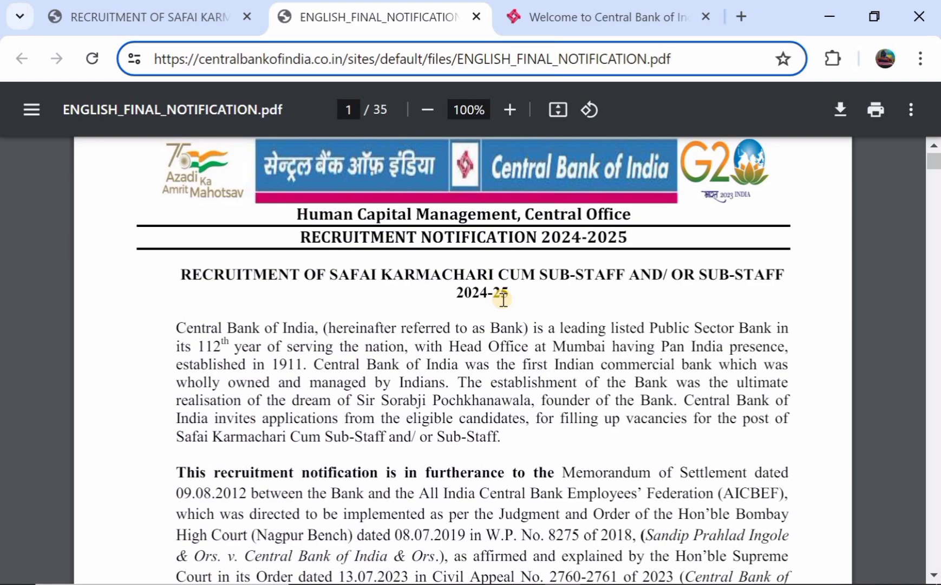
{"action": "scroll", "coordinate": [503, 299], "scroll_direction": "down", "scroll_amount": 13}
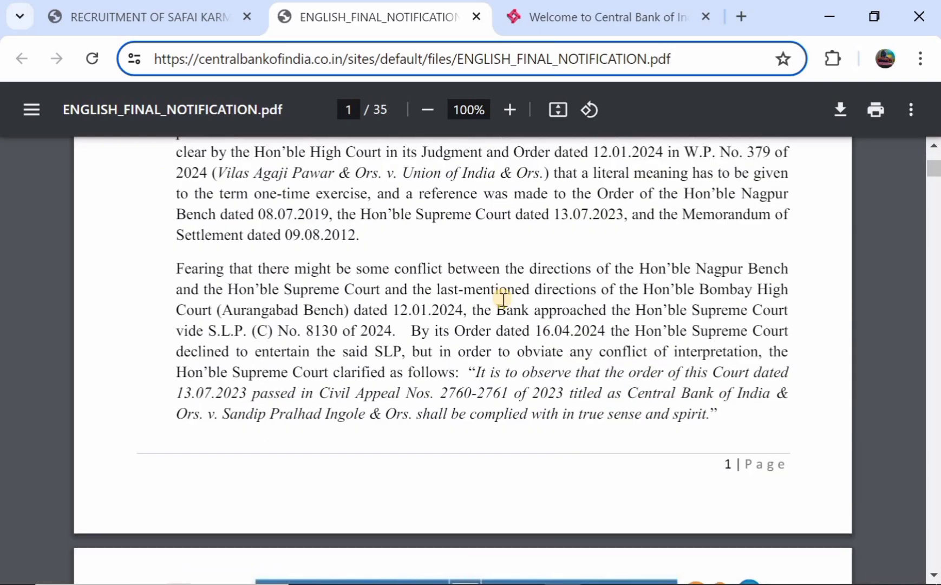
{"action": "scroll", "coordinate": [503, 299], "scroll_direction": "down", "scroll_amount": 10}
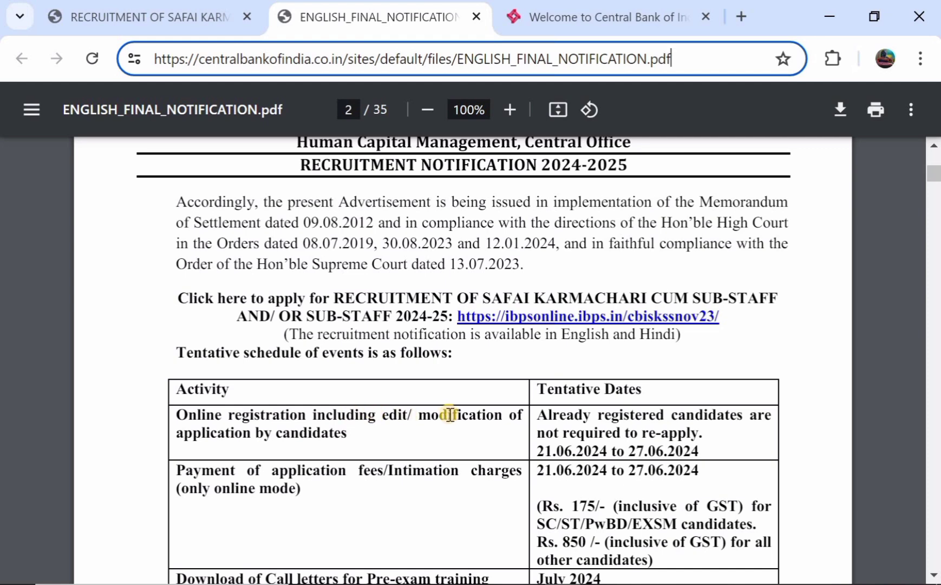
{"action": "scroll", "coordinate": [484, 354], "scroll_direction": "down", "scroll_amount": 1}
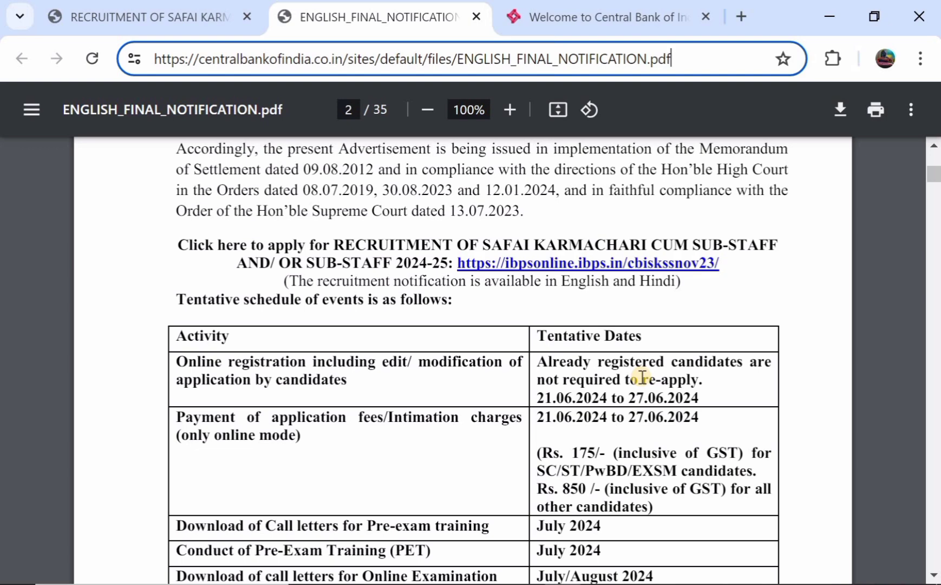
{"action": "scroll", "coordinate": [642, 376], "scroll_direction": "down", "scroll_amount": 1}
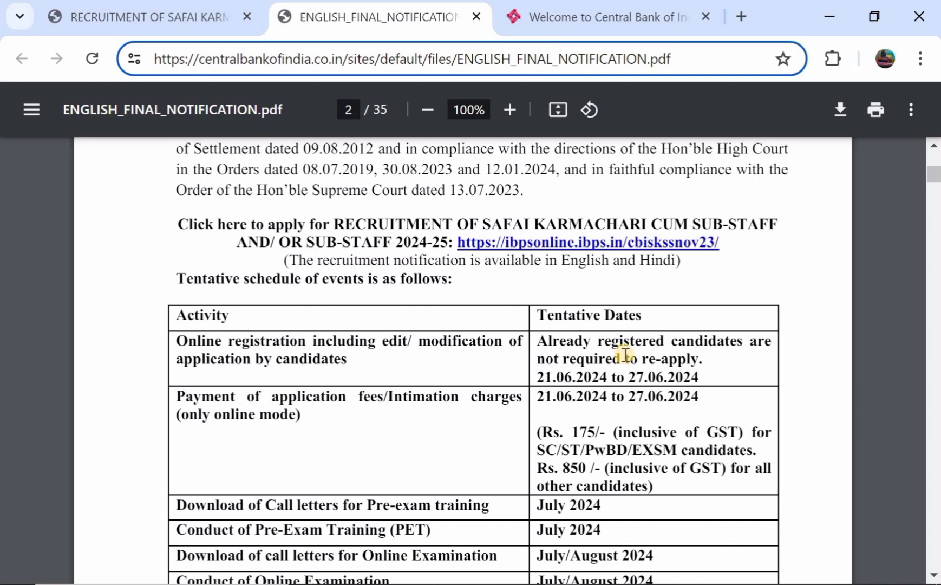
{"action": "scroll", "coordinate": [626, 355], "scroll_direction": "down", "scroll_amount": 1}
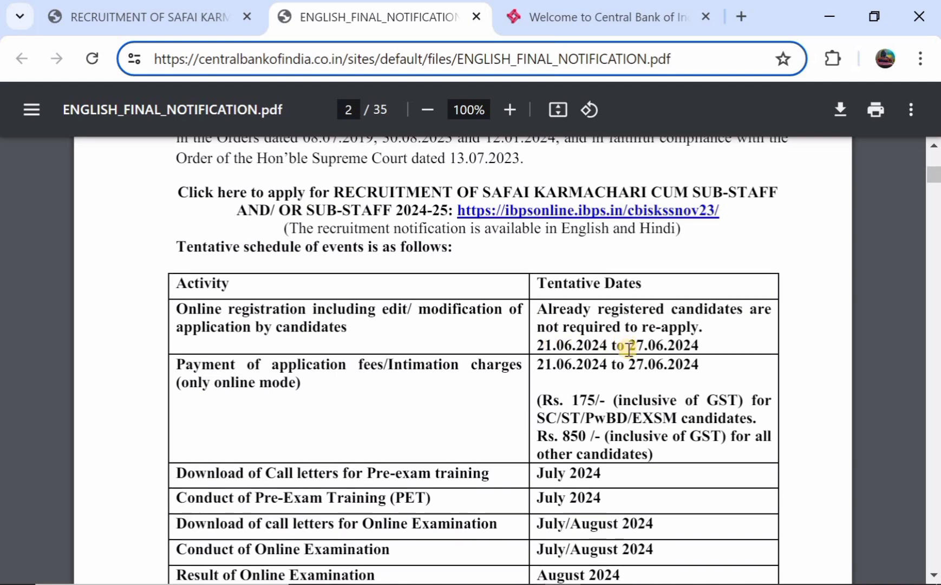
{"action": "scroll", "coordinate": [628, 349], "scroll_direction": "down", "scroll_amount": 3}
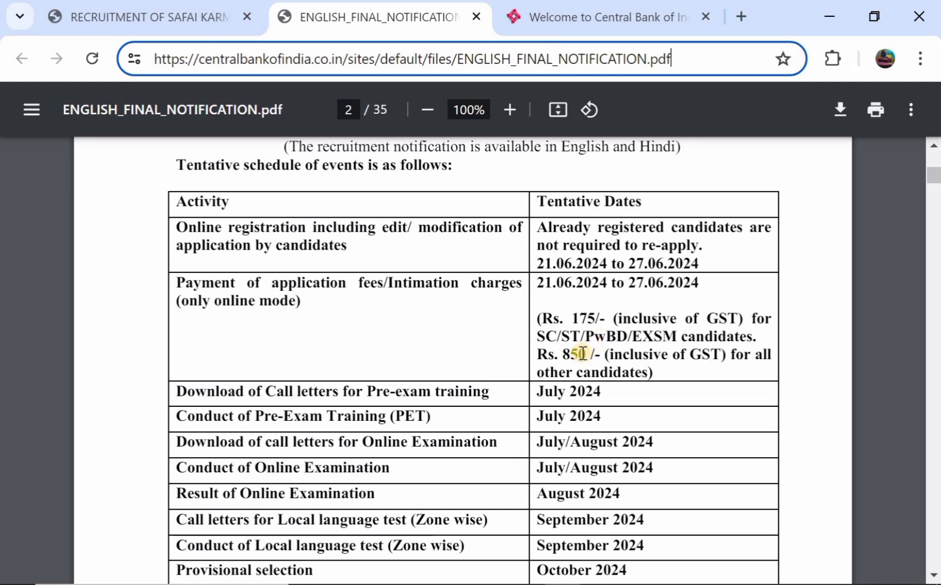
{"action": "scroll", "coordinate": [579, 355], "scroll_direction": "down", "scroll_amount": 3}
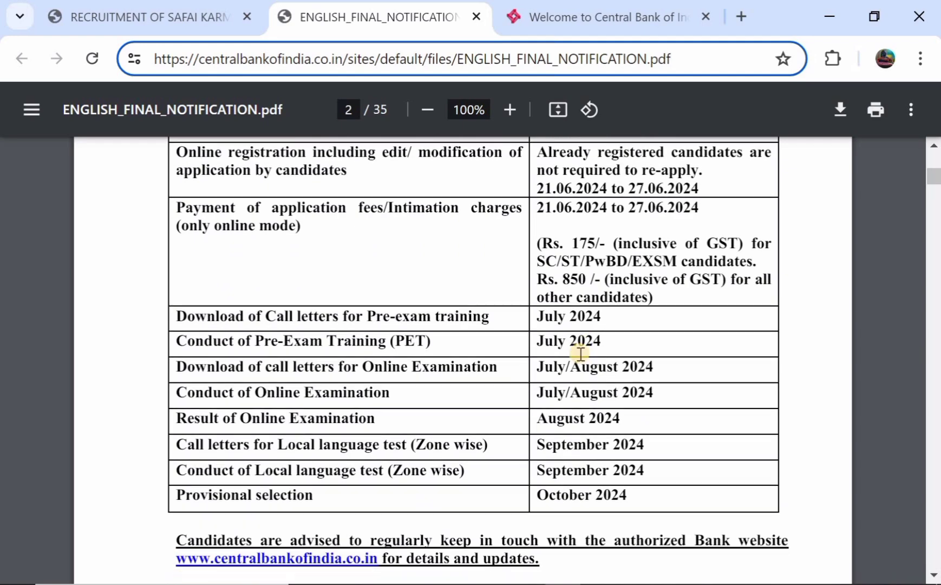
{"action": "scroll", "coordinate": [570, 335], "scroll_direction": "down", "scroll_amount": 6}
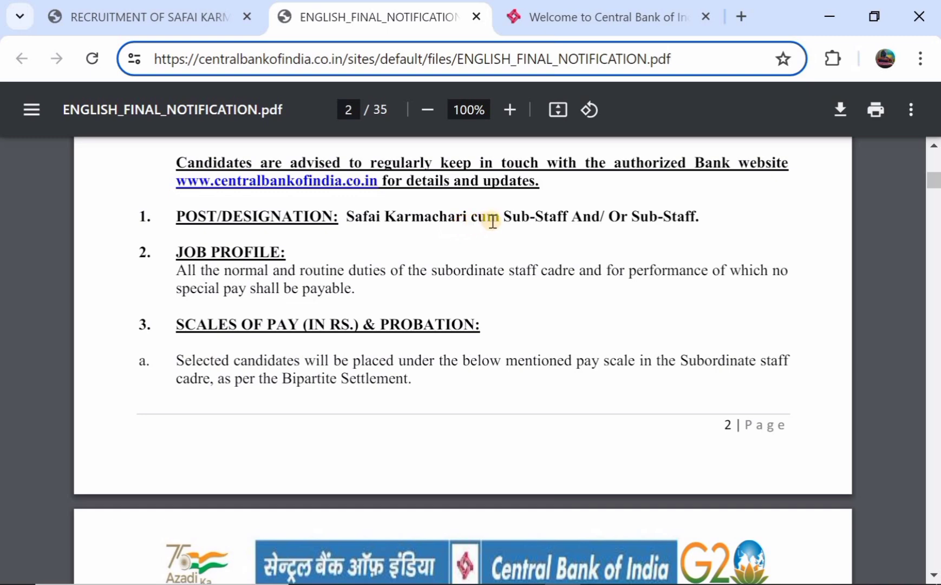
{"action": "scroll", "coordinate": [537, 222], "scroll_direction": "down", "scroll_amount": 3}
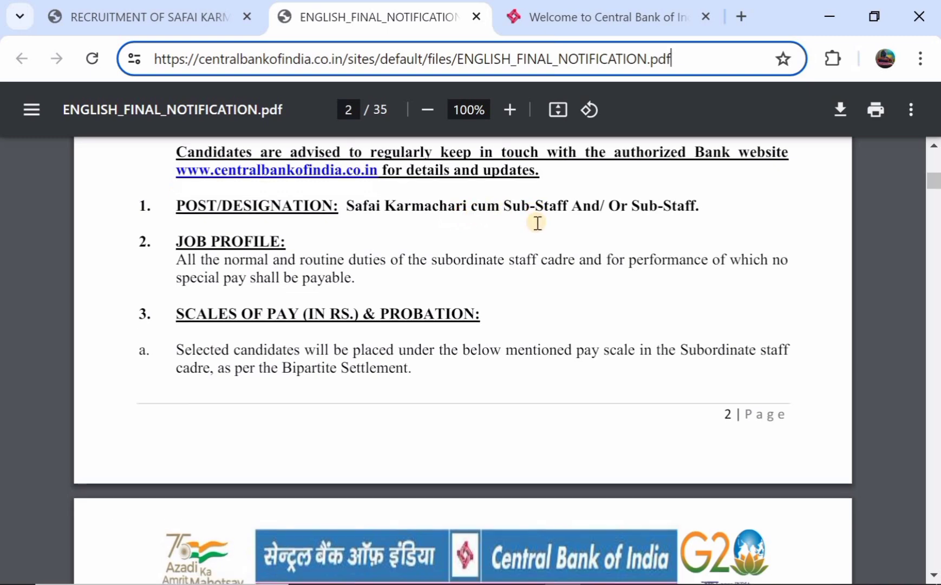
{"action": "scroll", "coordinate": [472, 234], "scroll_direction": "down", "scroll_amount": 4}
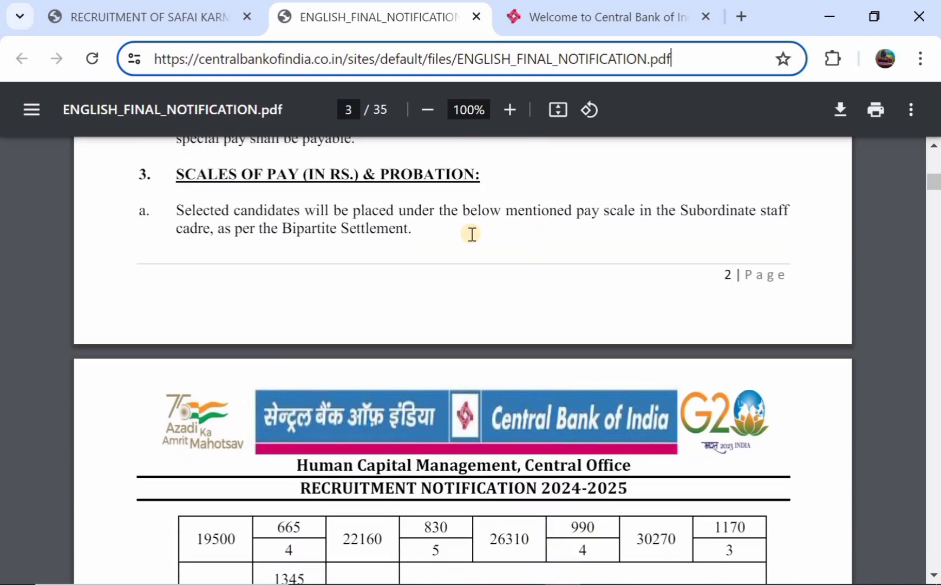
{"action": "scroll", "coordinate": [439, 331], "scroll_direction": "up", "scroll_amount": 3}
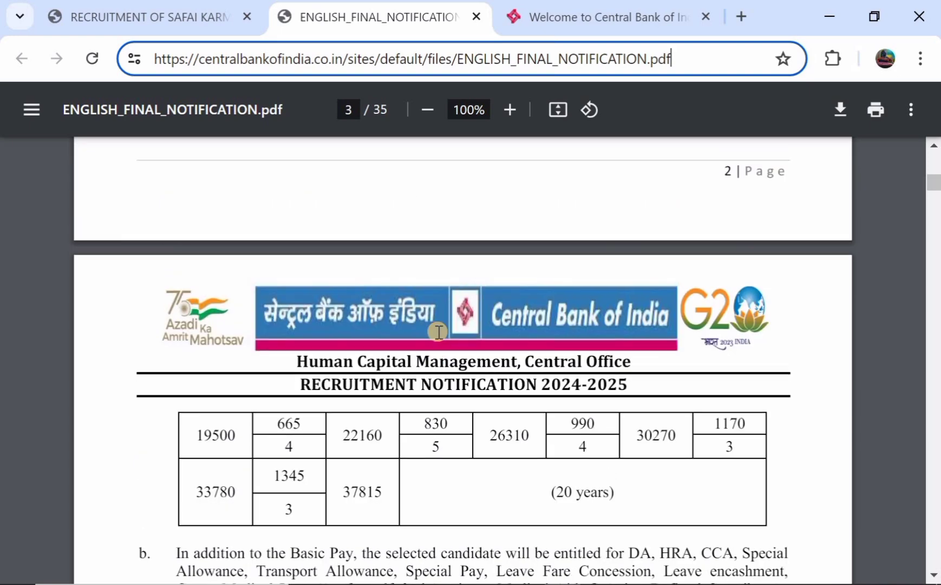
{"action": "scroll", "coordinate": [406, 370], "scroll_direction": "down", "scroll_amount": 3}
{"action": "scroll", "coordinate": [406, 368], "scroll_direction": "down", "scroll_amount": 10}
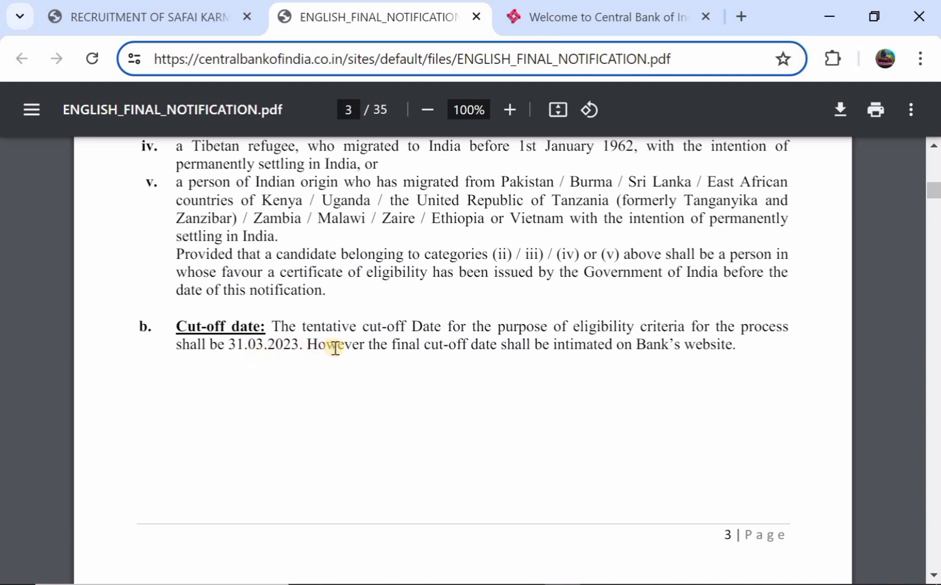
{"action": "scroll", "coordinate": [335, 347], "scroll_direction": "down", "scroll_amount": 1}
{"action": "scroll", "coordinate": [389, 335], "scroll_direction": "down", "scroll_amount": 1}
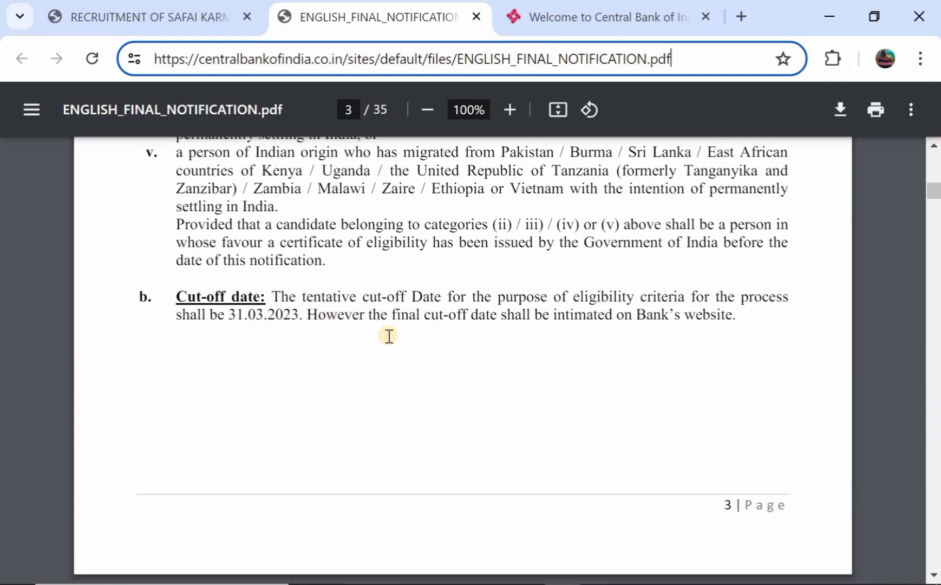
{"action": "scroll", "coordinate": [512, 305], "scroll_direction": "down", "scroll_amount": 2}
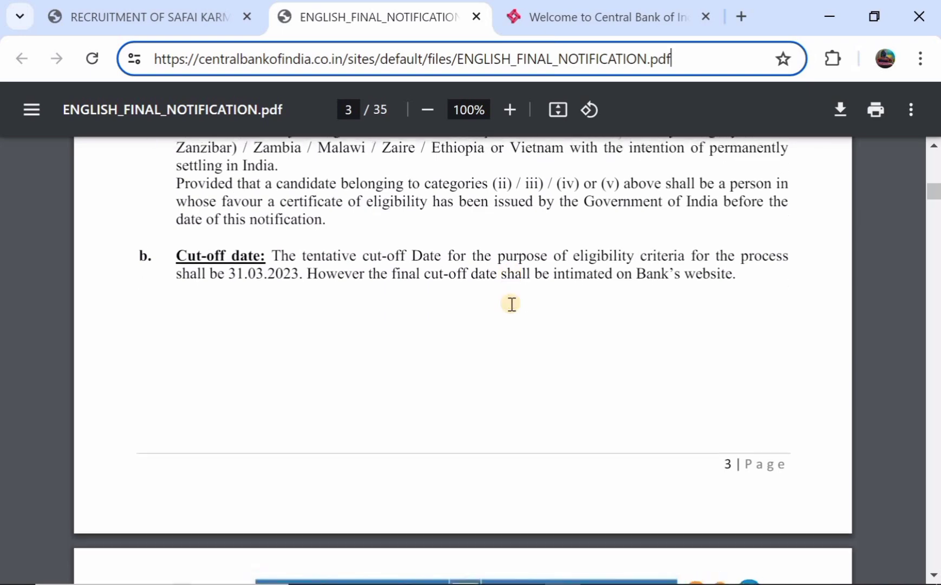
{"action": "scroll", "coordinate": [480, 271], "scroll_direction": "down", "scroll_amount": 4}
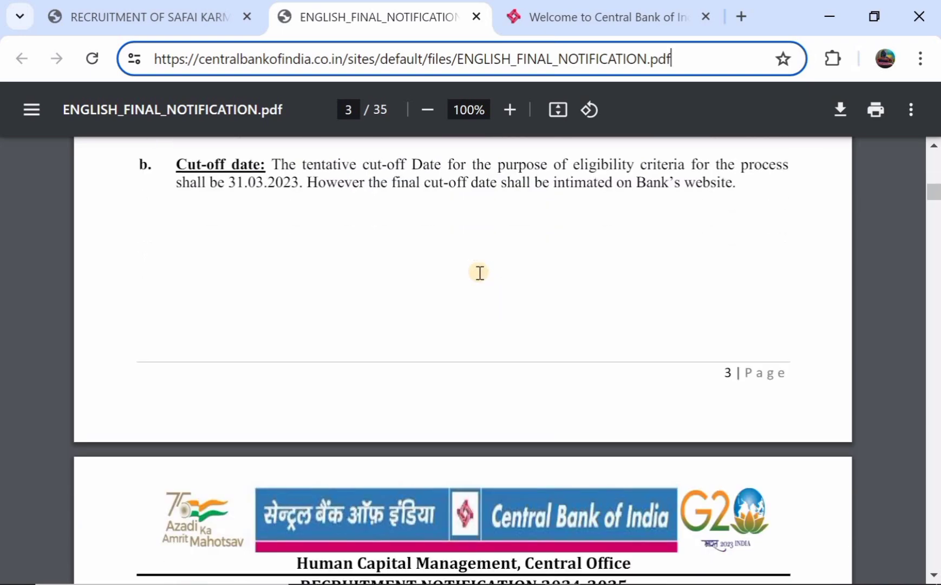
{"action": "scroll", "coordinate": [296, 190], "scroll_direction": "down", "scroll_amount": 15}
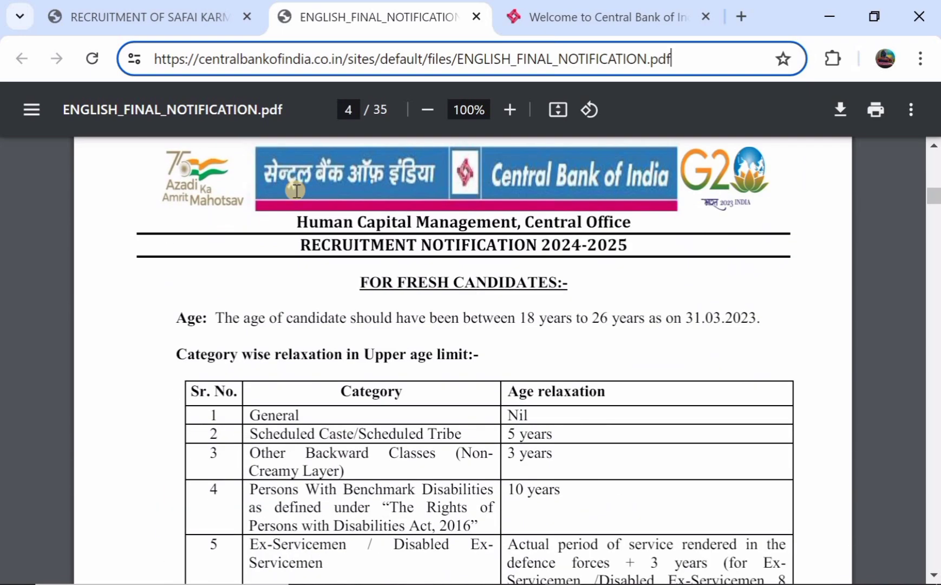
{"action": "scroll", "coordinate": [401, 327], "scroll_direction": "down", "scroll_amount": 8}
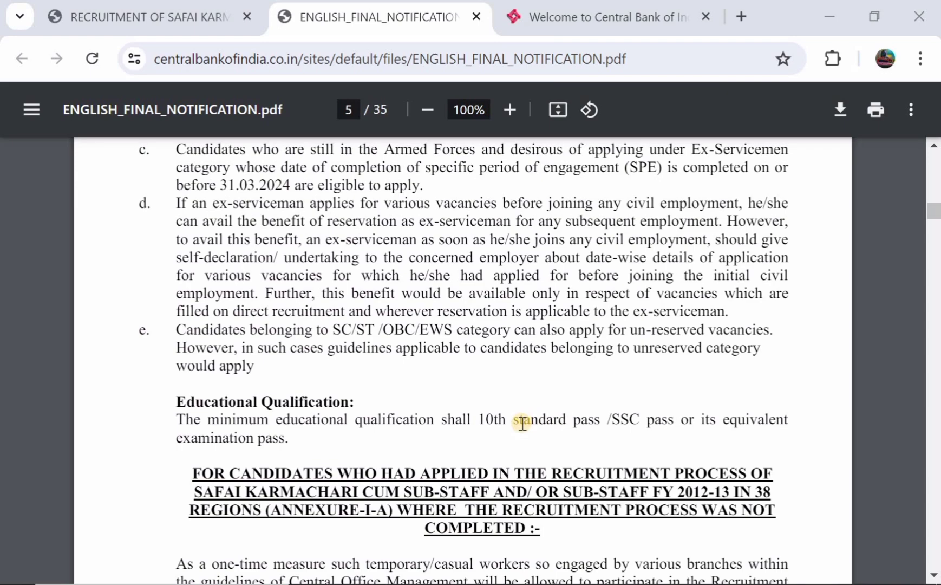
{"action": "scroll", "coordinate": [522, 422], "scroll_direction": "down", "scroll_amount": 12}
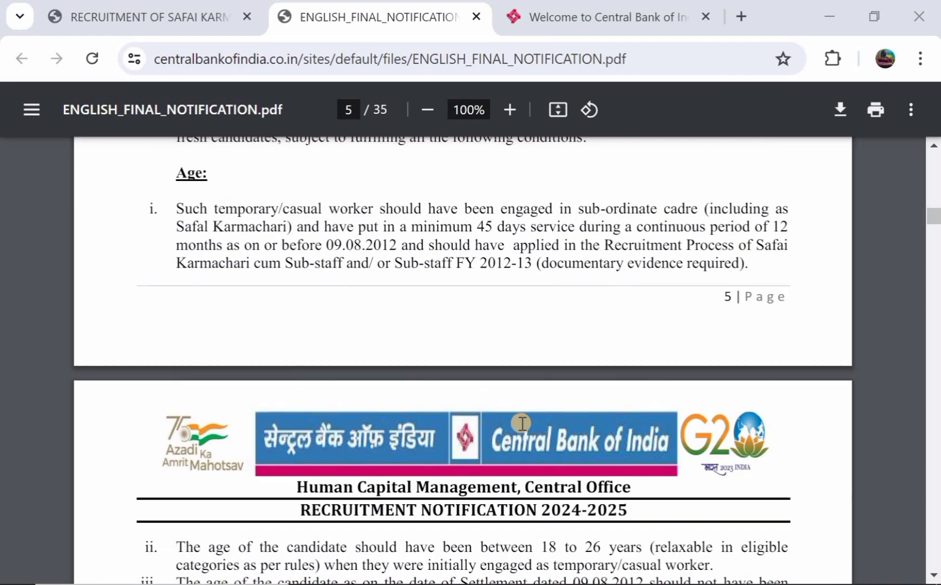
{"action": "scroll", "coordinate": [521, 423], "scroll_direction": "down", "scroll_amount": 8}
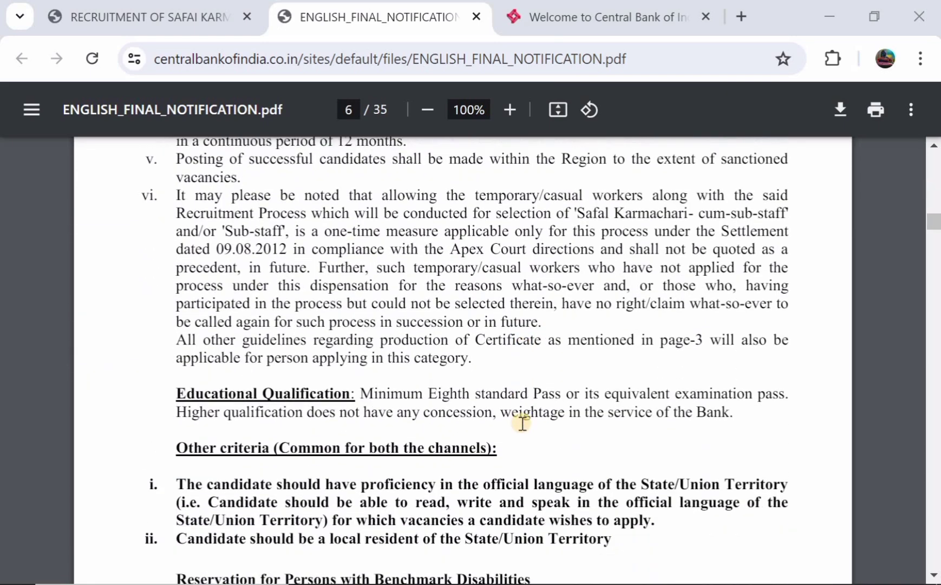
{"action": "scroll", "coordinate": [452, 446], "scroll_direction": "down", "scroll_amount": 5}
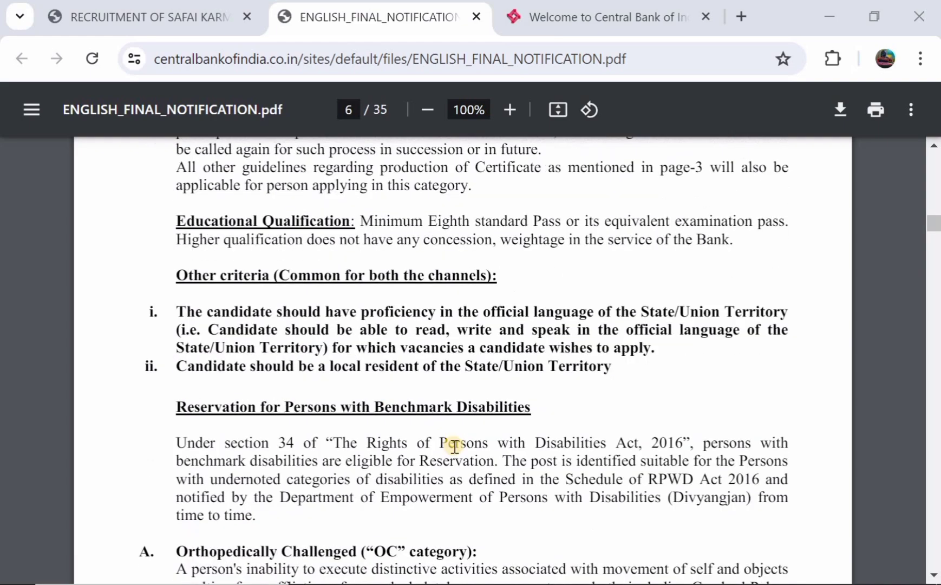
{"action": "scroll", "coordinate": [455, 447], "scroll_direction": "down", "scroll_amount": 2}
{"action": "scroll", "coordinate": [455, 446], "scroll_direction": "down", "scroll_amount": 5}
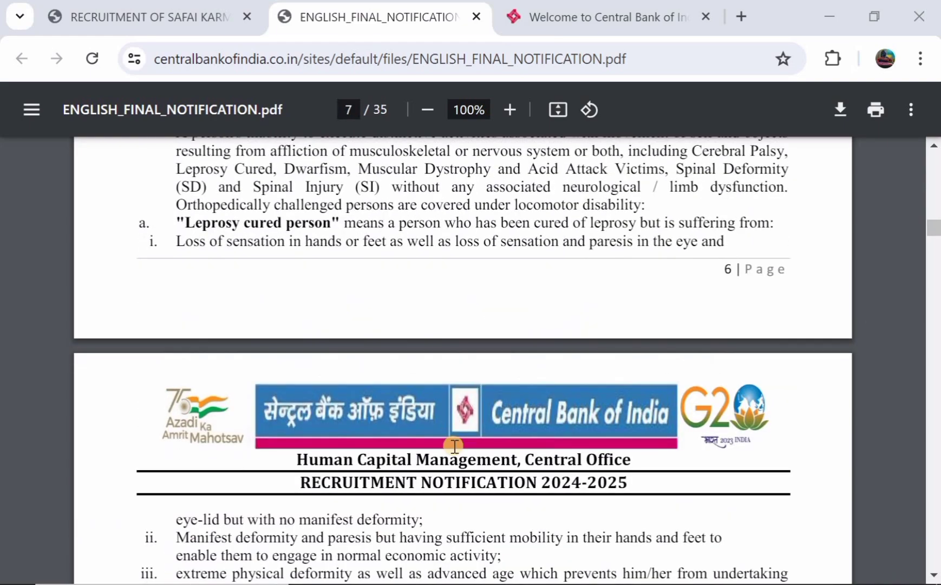
{"action": "scroll", "coordinate": [455, 446], "scroll_direction": "down", "scroll_amount": 4}
{"action": "scroll", "coordinate": [454, 446], "scroll_direction": "up", "scroll_amount": 8}
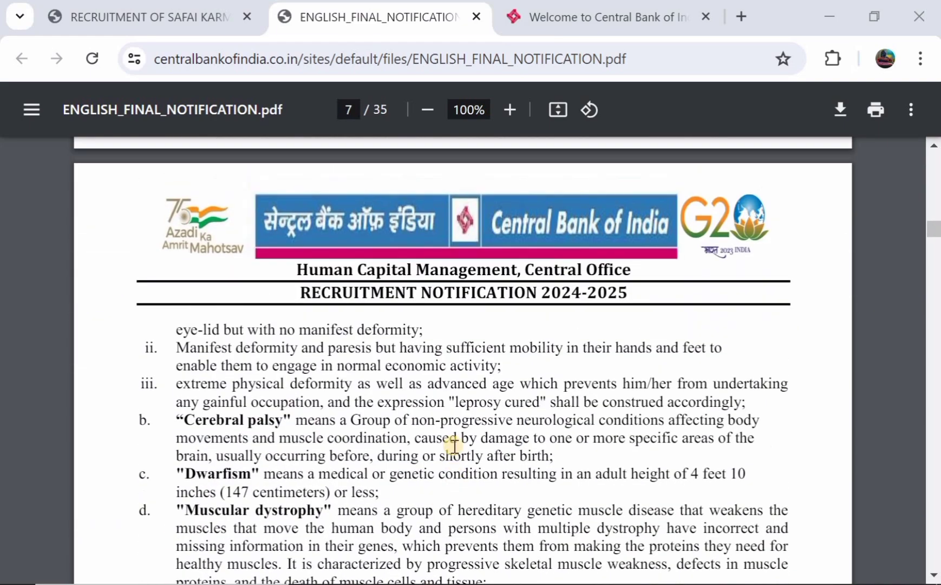
{"action": "scroll", "coordinate": [454, 446], "scroll_direction": "up", "scroll_amount": 10}
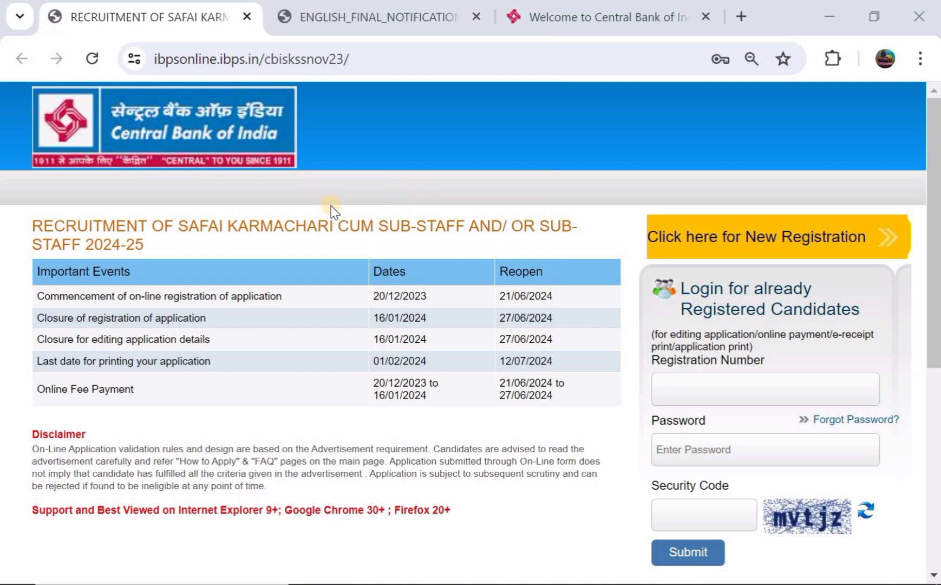
Review the Important Events dates, including the 12/07/2024 print deadline, and the New Registration link
{"action": "scroll", "coordinate": [332, 208], "scroll_direction": "down", "scroll_amount": 1}
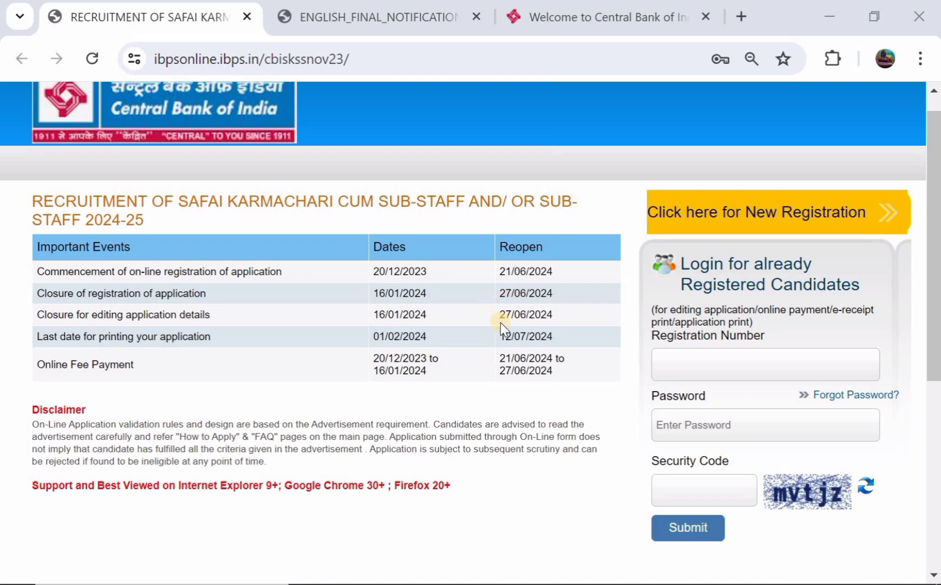
{"action": "scroll", "coordinate": [533, 337], "scroll_direction": "down", "scroll_amount": 2}
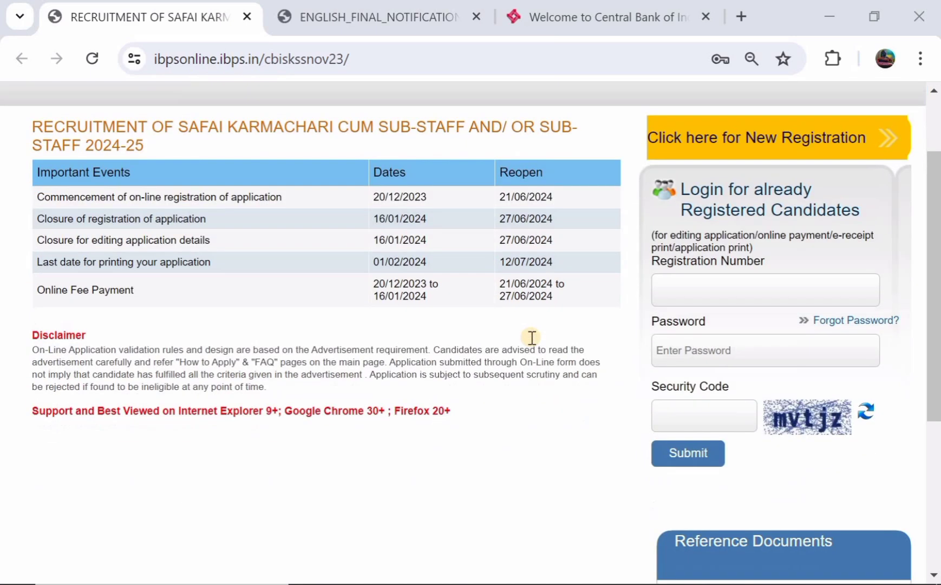
{"action": "scroll", "coordinate": [533, 338], "scroll_direction": "up", "scroll_amount": 1}
{"action": "scroll", "coordinate": [532, 338], "scroll_direction": "up", "scroll_amount": 1}
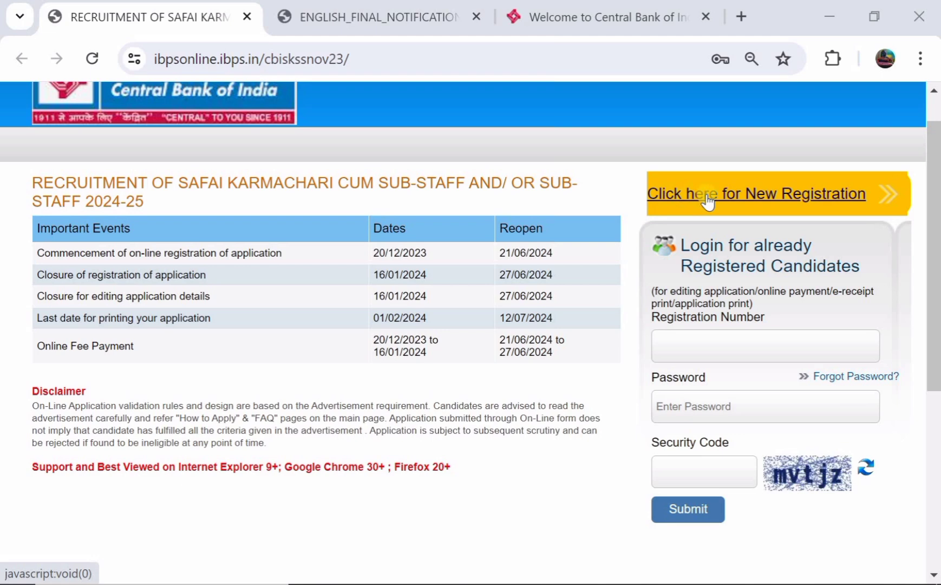
Start a new registration and enter and confirm the candidate's first name
{"action": "left_click", "coordinate": [707, 196]}
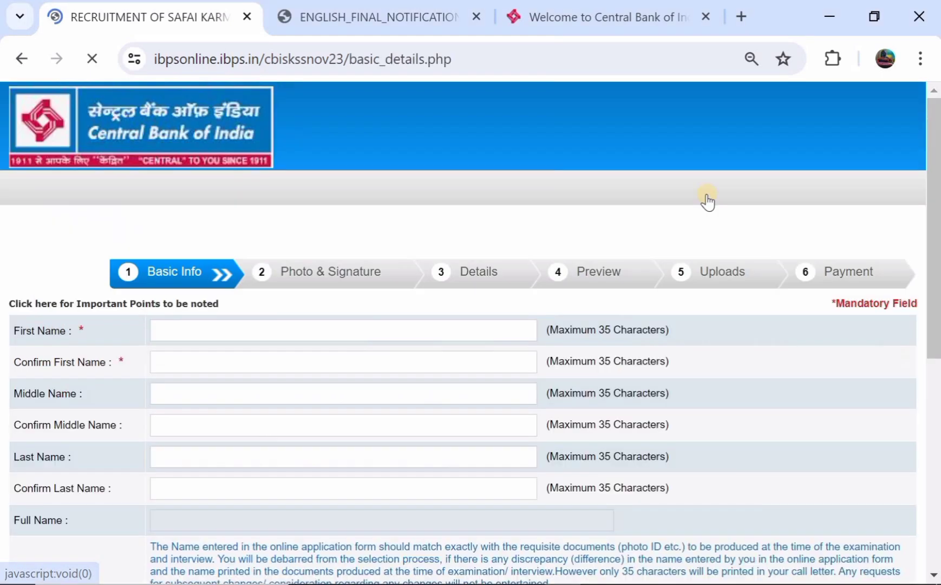
{"action": "scroll", "coordinate": [397, 284], "scroll_direction": "down", "scroll_amount": 1}
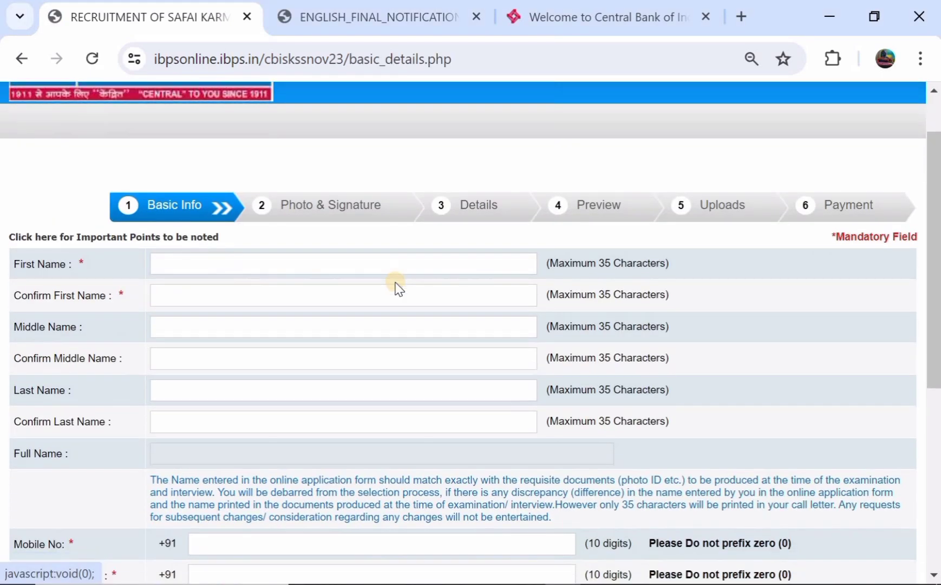
{"action": "left_click", "coordinate": [198, 269]}
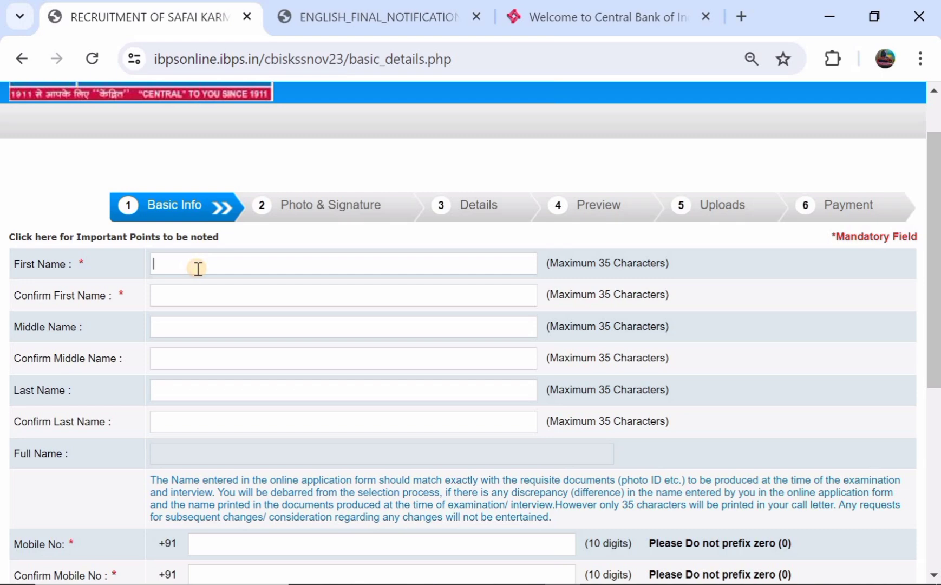
{"action": "left_click", "coordinate": [199, 293]}
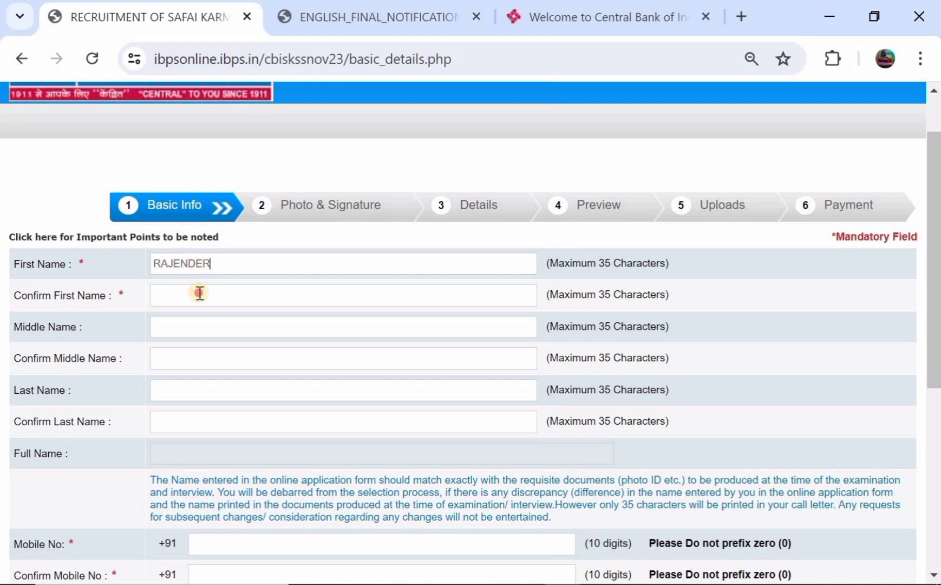
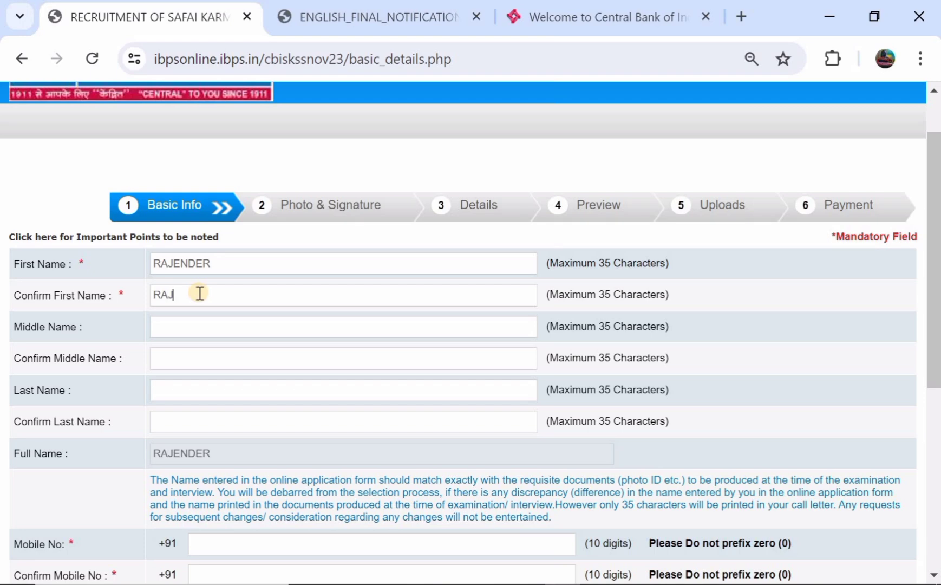
Enter and confirm the candidate's last name, then go through the mobile number fields
{"action": "scroll", "coordinate": [200, 293], "scroll_direction": "down", "scroll_amount": 2}
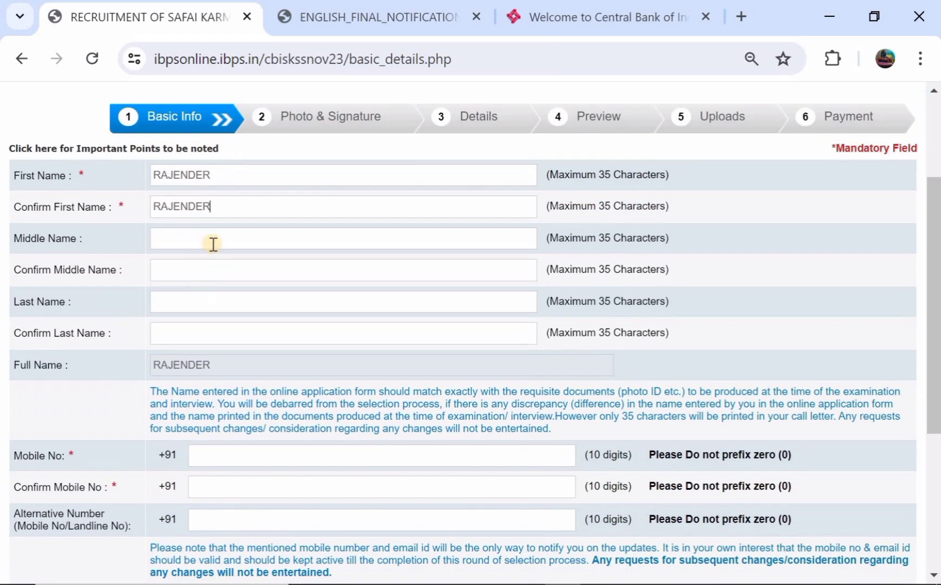
{"action": "left_click", "coordinate": [207, 301]}
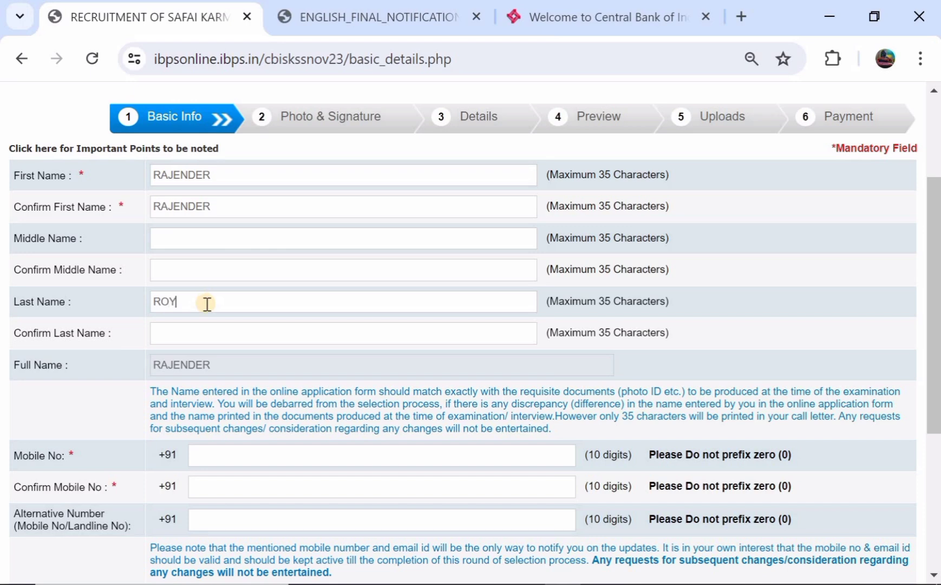
{"action": "left_click", "coordinate": [209, 335]}
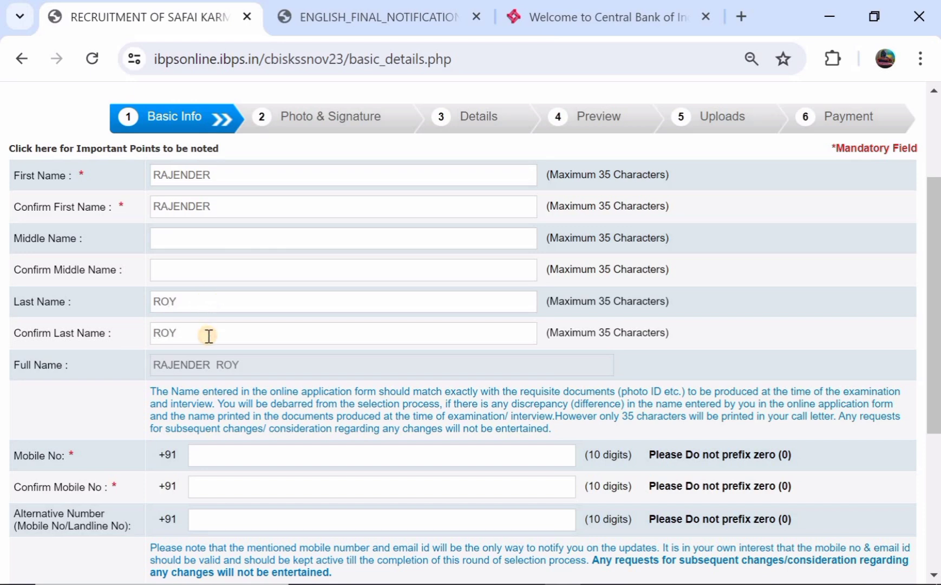
{"action": "scroll", "coordinate": [209, 336], "scroll_direction": "down", "scroll_amount": 2}
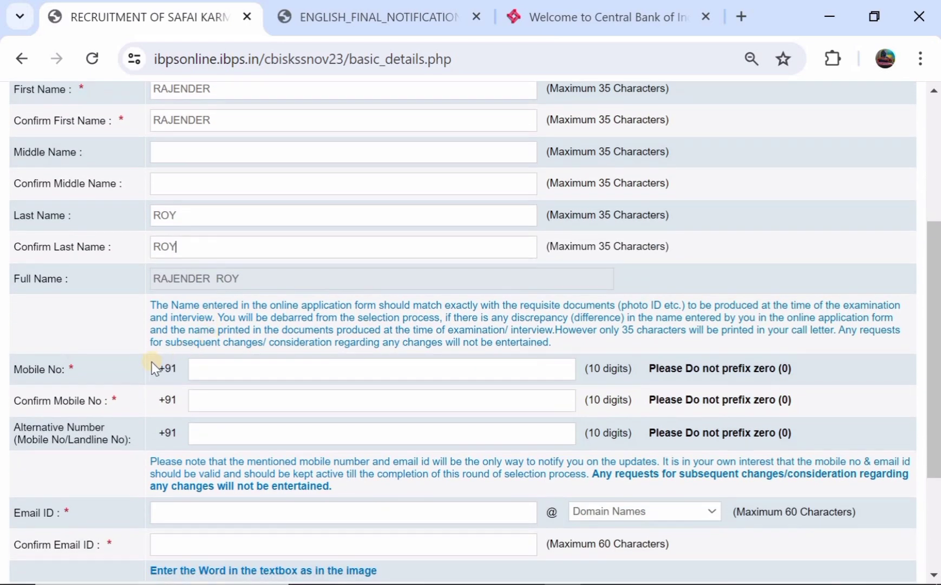
{"action": "left_click", "coordinate": [226, 364]}
{"action": "scroll", "coordinate": [224, 365], "scroll_direction": "down", "scroll_amount": 1}
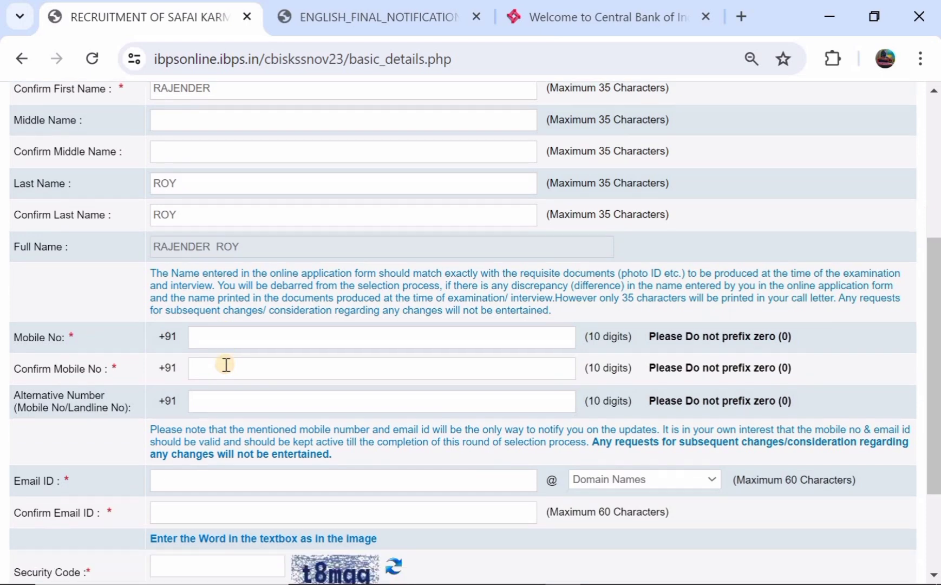
{"action": "left_click", "coordinate": [206, 360]}
{"action": "scroll", "coordinate": [206, 359], "scroll_direction": "down", "scroll_amount": 3}
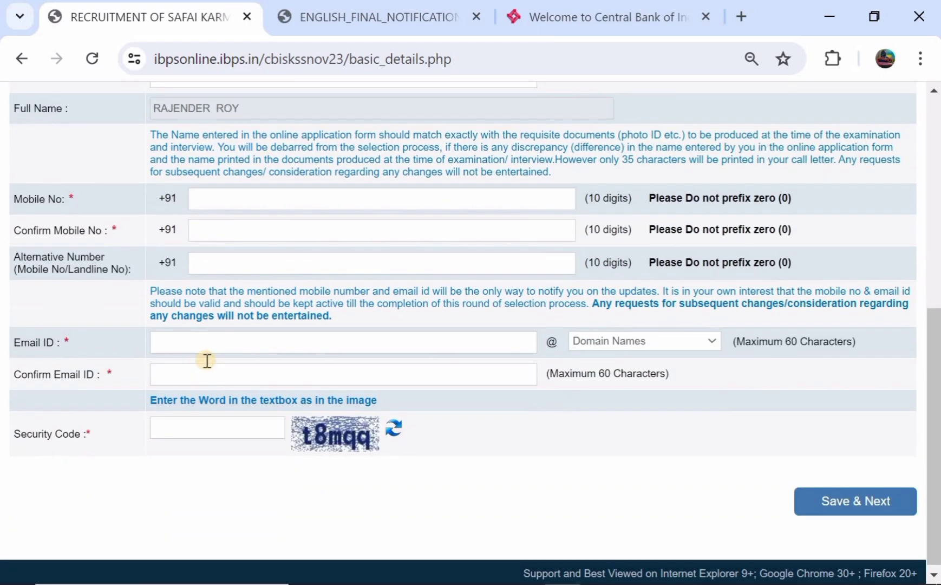
Enter the candidate's email ID with the gmail.com domain and begin the email confirmation
{"action": "left_click", "coordinate": [188, 330]}
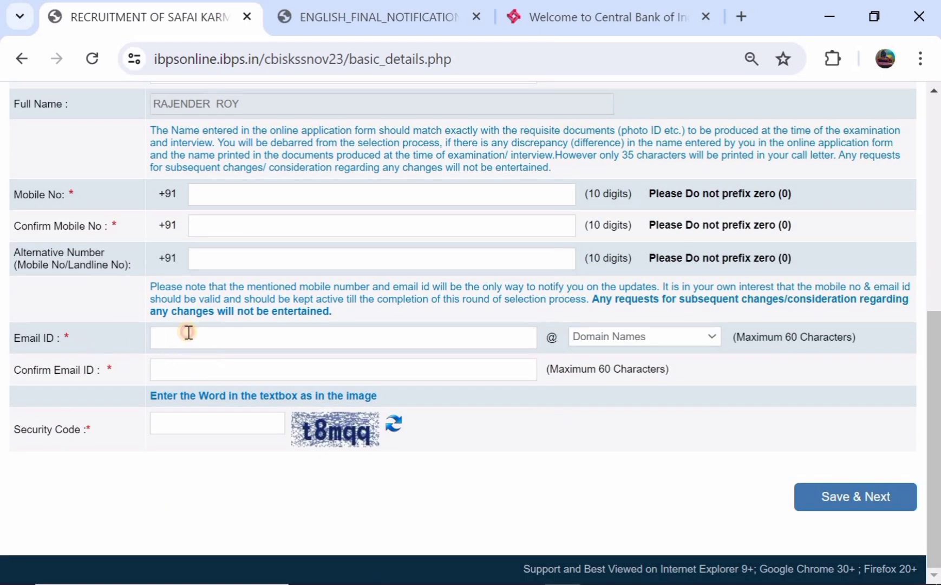
{"action": "type", "text": "TEUS"}
{"action": "key", "text": "BackSpace"}
{"action": "key", "text": "BackSpace"}
{"action": "key", "text": "BackSpace"}
{"action": "key", "text": "BackSpace"}
{"action": "type", "text": "uefh"}
{"action": "left_click", "coordinate": [592, 337]}
{"action": "left_click", "coordinate": [595, 380]}
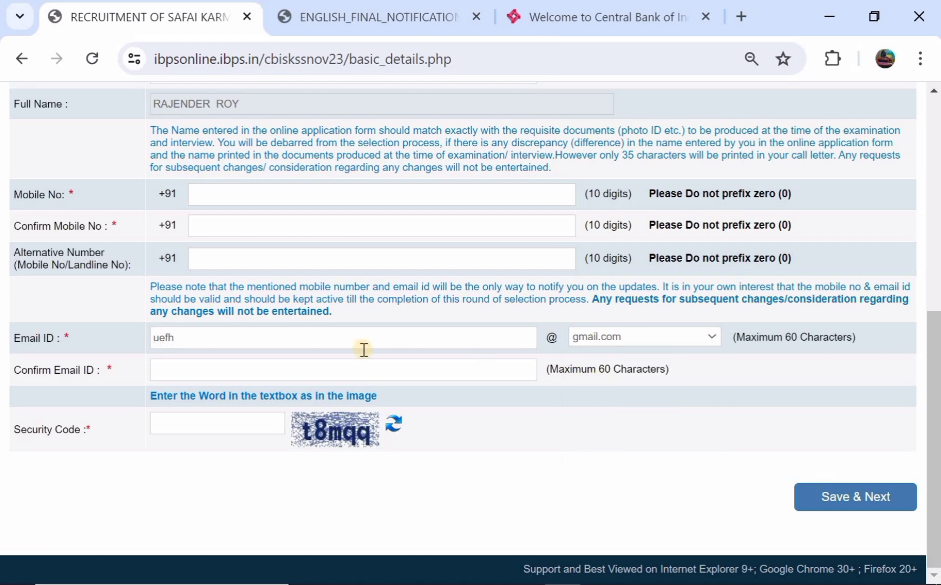
{"action": "left_click", "coordinate": [179, 371]}
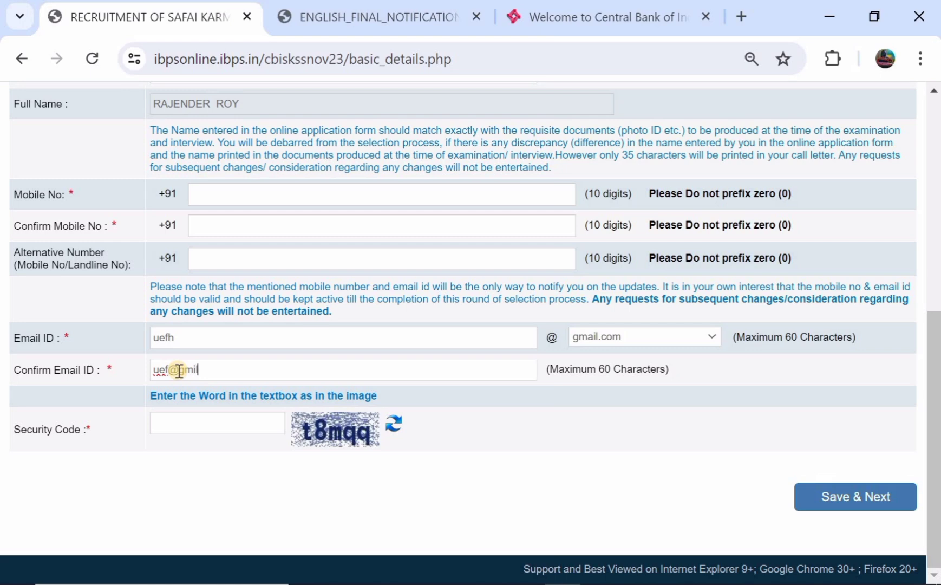
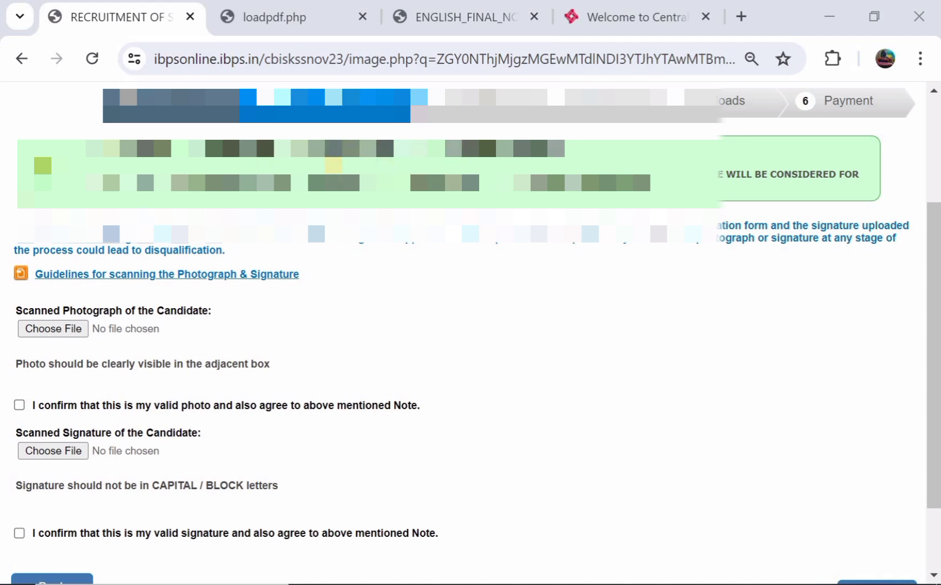
Read the scanning guidelines (photo 20–50 kb, signature 10–20 kb), then return to the upload step
{"action": "scroll", "coordinate": [466, 330], "scroll_direction": "down", "scroll_amount": 1}
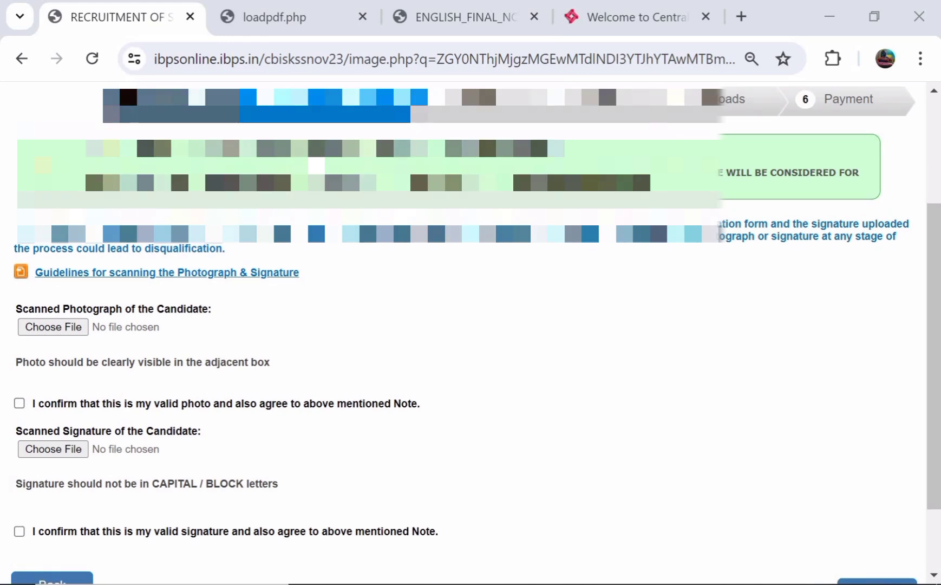
{"action": "scroll", "coordinate": [187, 241], "scroll_direction": "down", "scroll_amount": 1}
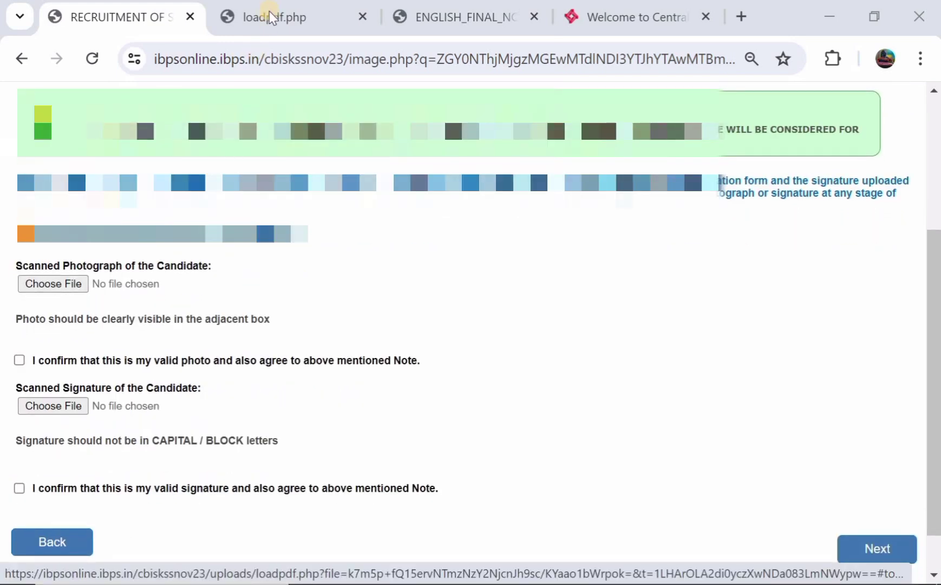
{"action": "left_click", "coordinate": [250, 16]}
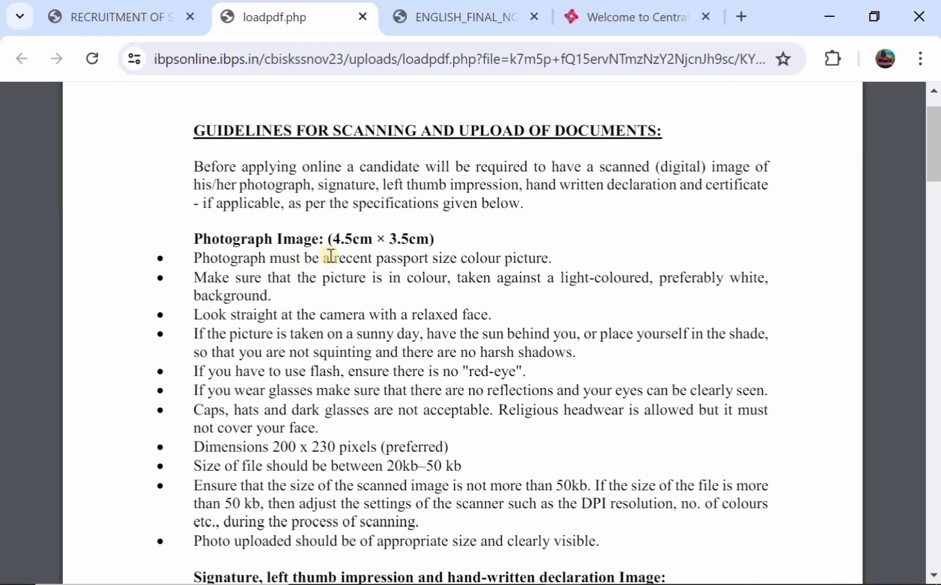
{"action": "scroll", "coordinate": [331, 255], "scroll_direction": "down", "scroll_amount": 2}
{"action": "scroll", "coordinate": [330, 255], "scroll_direction": "down", "scroll_amount": 1}
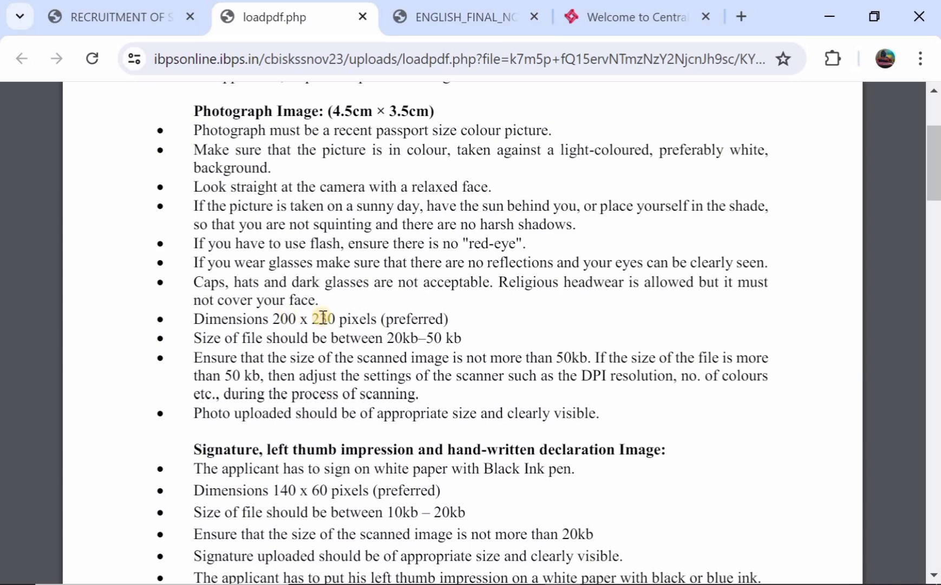
{"action": "scroll", "coordinate": [326, 316], "scroll_direction": "down", "scroll_amount": 1}
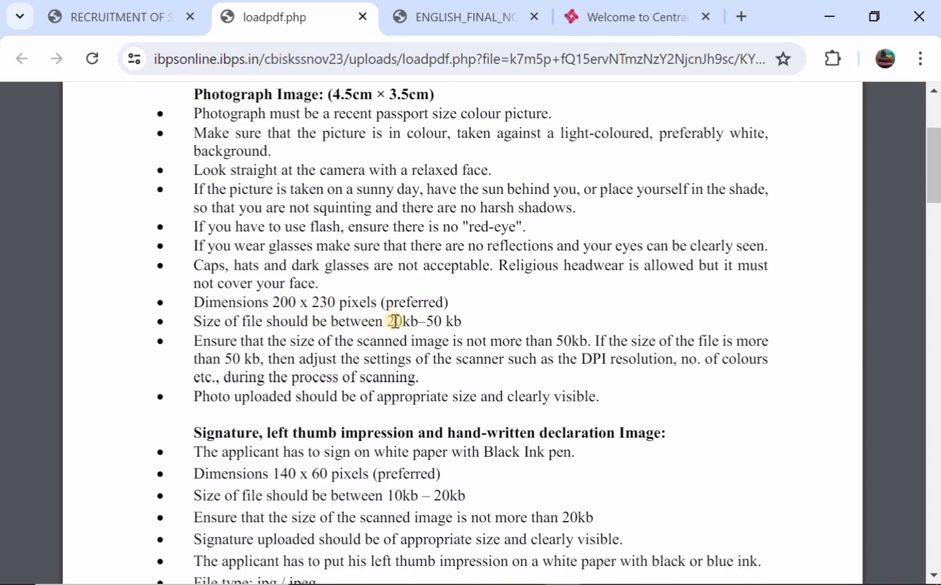
{"action": "scroll", "coordinate": [396, 321], "scroll_direction": "down", "scroll_amount": 4}
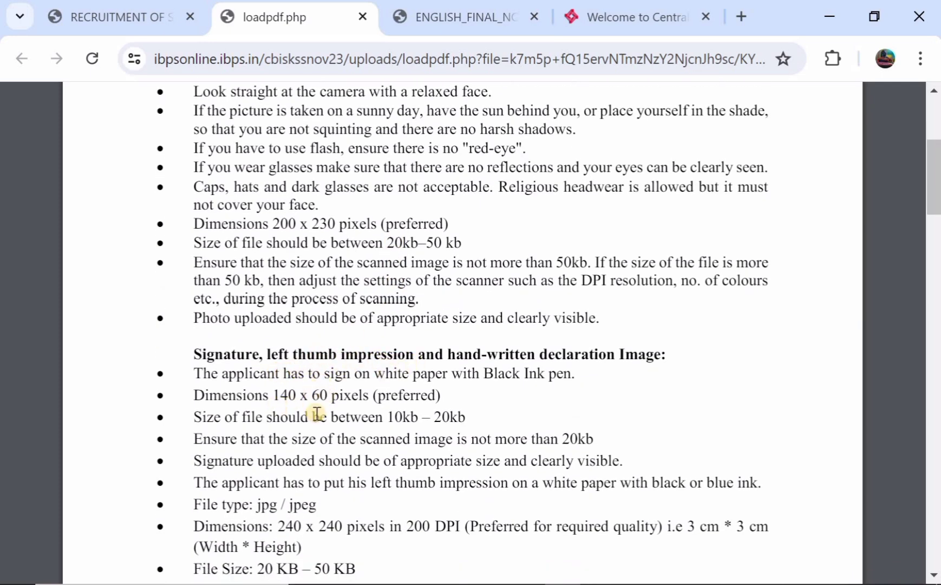
{"action": "scroll", "coordinate": [320, 413], "scroll_direction": "down", "scroll_amount": 1}
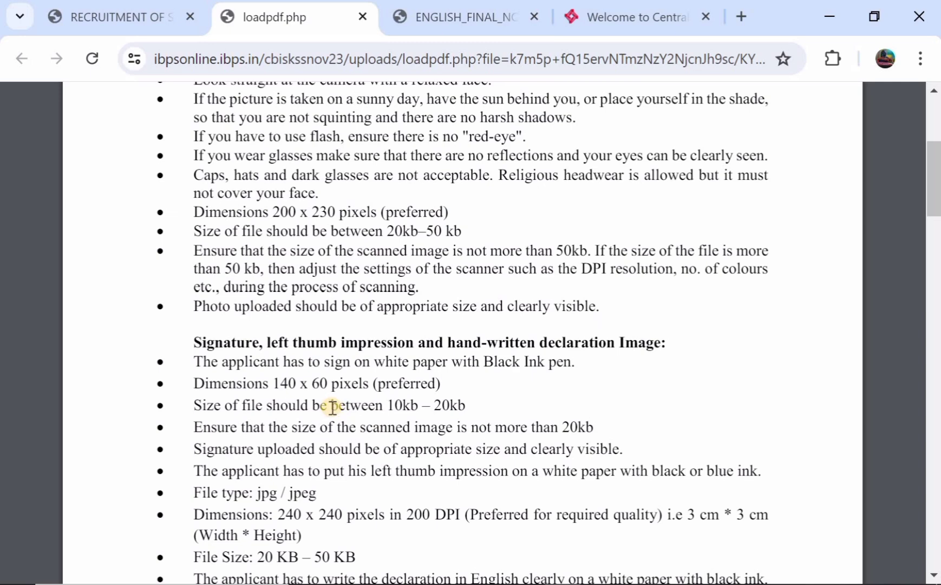
{"action": "scroll", "coordinate": [332, 406], "scroll_direction": "down", "scroll_amount": 1}
{"action": "scroll", "coordinate": [332, 406], "scroll_direction": "down", "scroll_amount": 2}
{"action": "scroll", "coordinate": [328, 402], "scroll_direction": "up", "scroll_amount": 3}
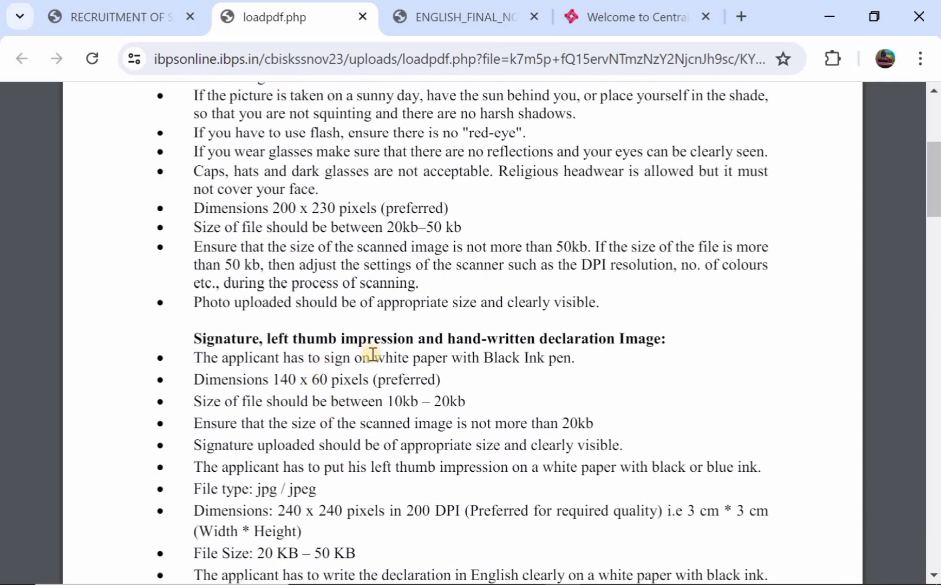
{"action": "left_click", "coordinate": [124, 21]}
{"action": "scroll", "coordinate": [211, 303], "scroll_direction": "down", "scroll_amount": 1}
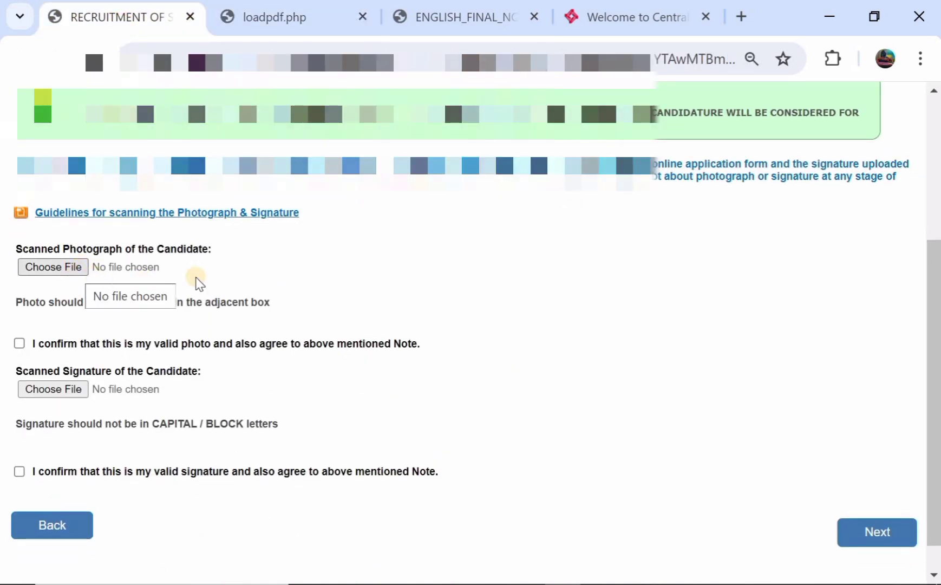
Tick both photo and signature validity confirmations and advance to the Details step
{"action": "scroll", "coordinate": [330, 265], "scroll_direction": "down", "scroll_amount": 1}
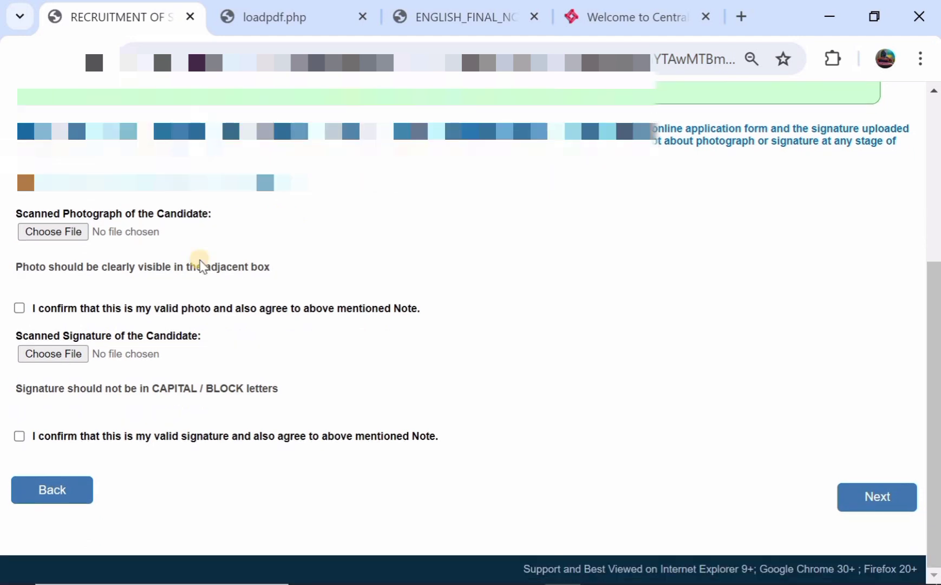
{"action": "left_click", "coordinate": [19, 308]}
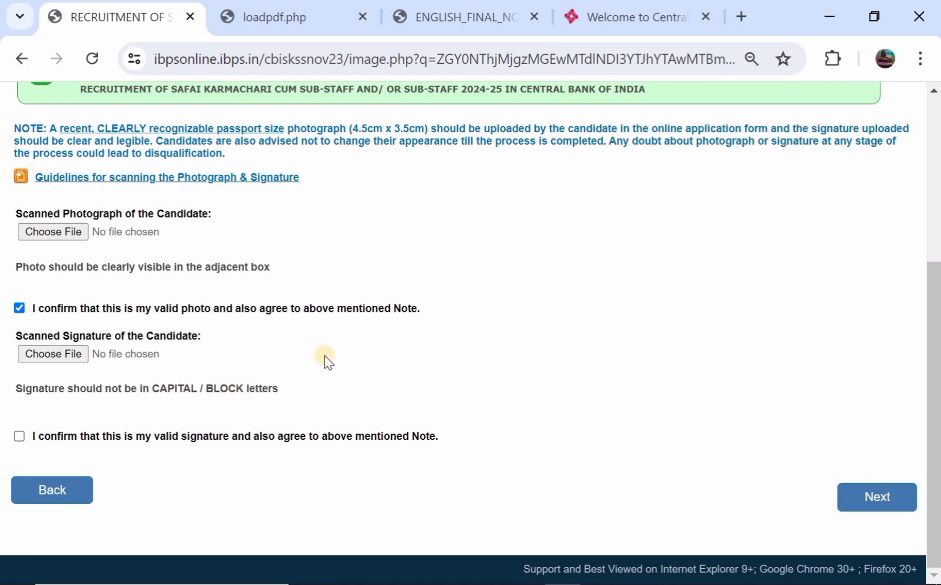
{"action": "left_click", "coordinate": [19, 436]}
{"action": "left_click", "coordinate": [891, 512]}
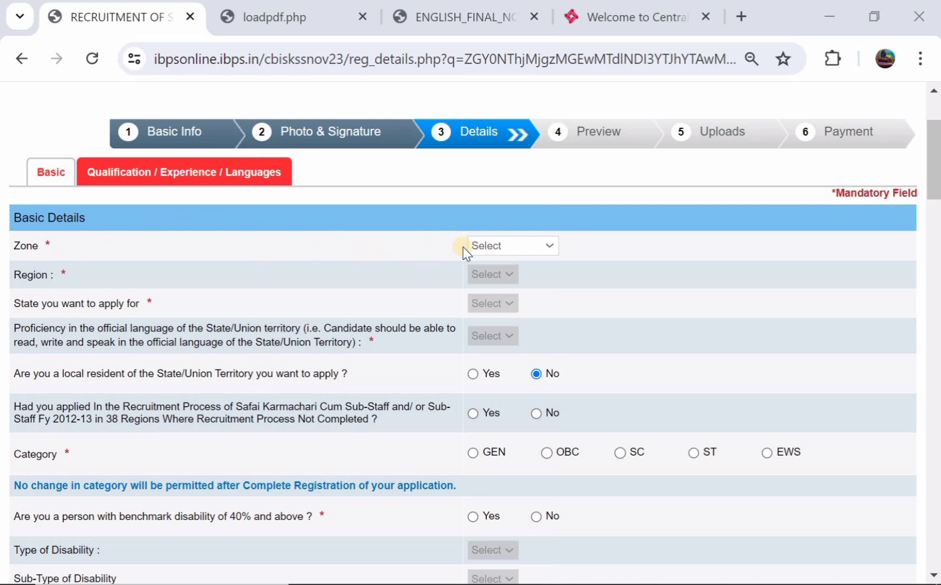
Set zone to Delhi, region to Delhi A(south), and state applied for to Delhi
{"action": "left_click", "coordinate": [480, 247]}
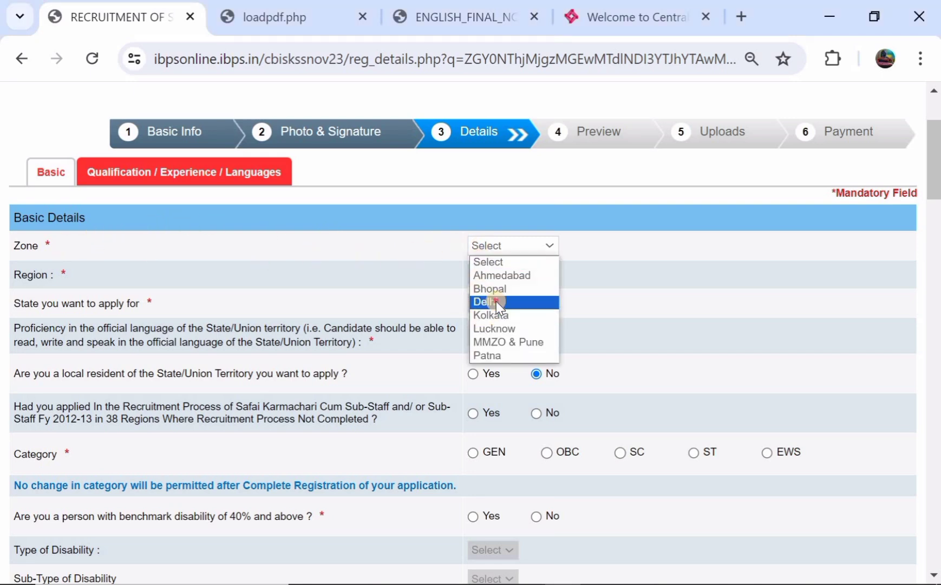
{"action": "left_click", "coordinate": [497, 301]}
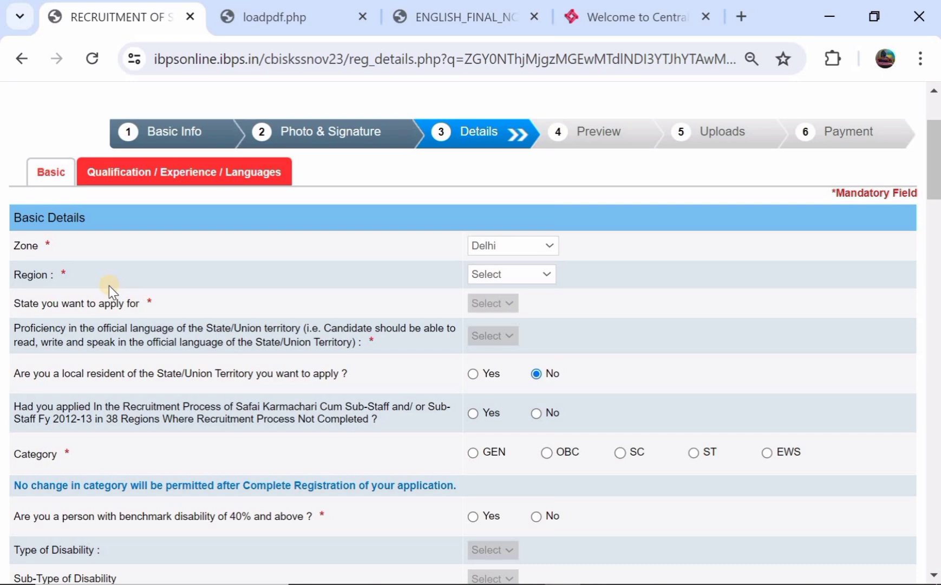
{"action": "left_click", "coordinate": [487, 277]}
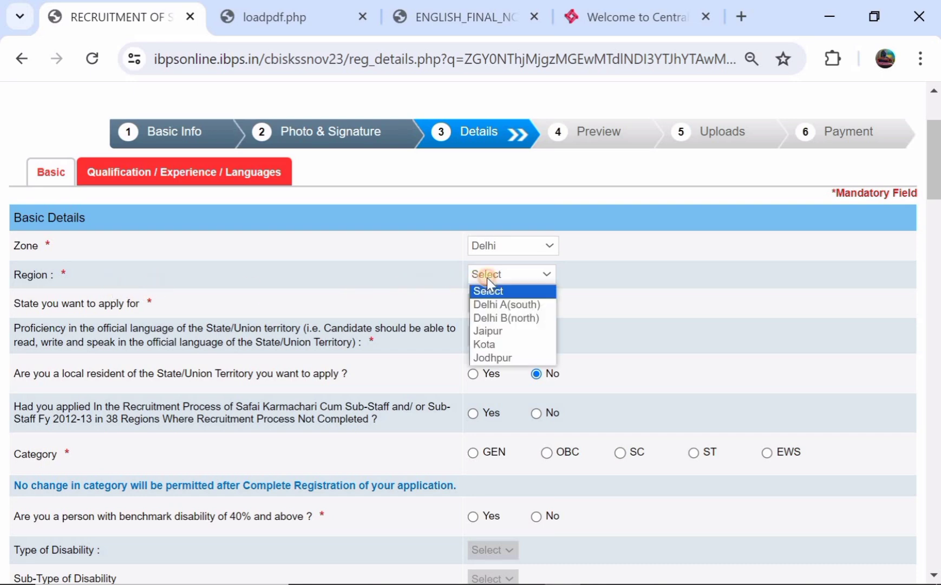
{"action": "left_click", "coordinate": [494, 305]}
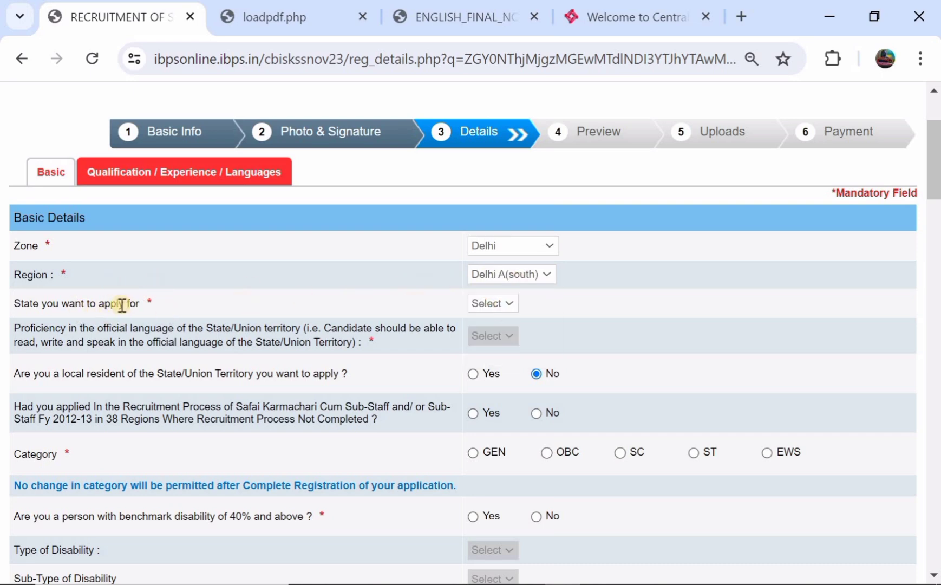
{"action": "left_click", "coordinate": [502, 301]}
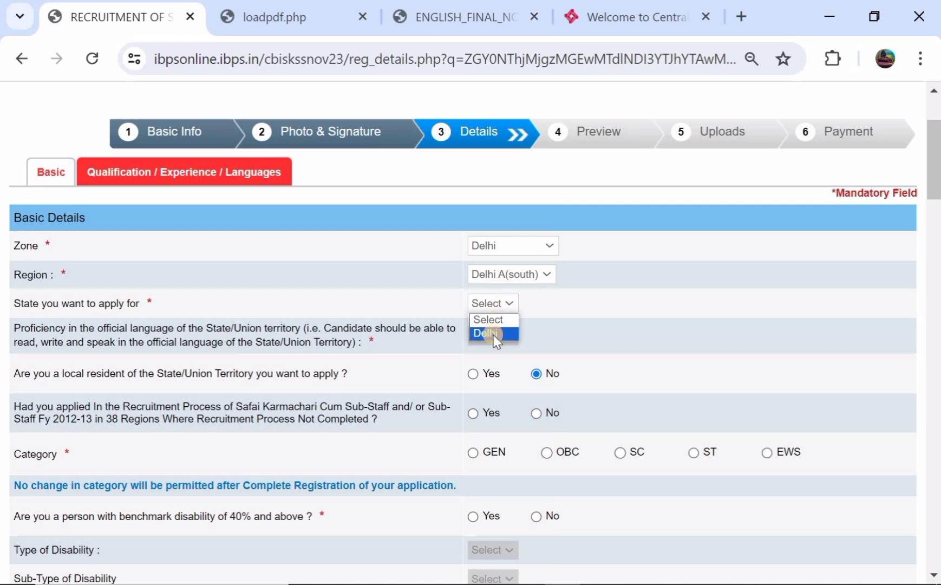
{"action": "left_click", "coordinate": [494, 334]}
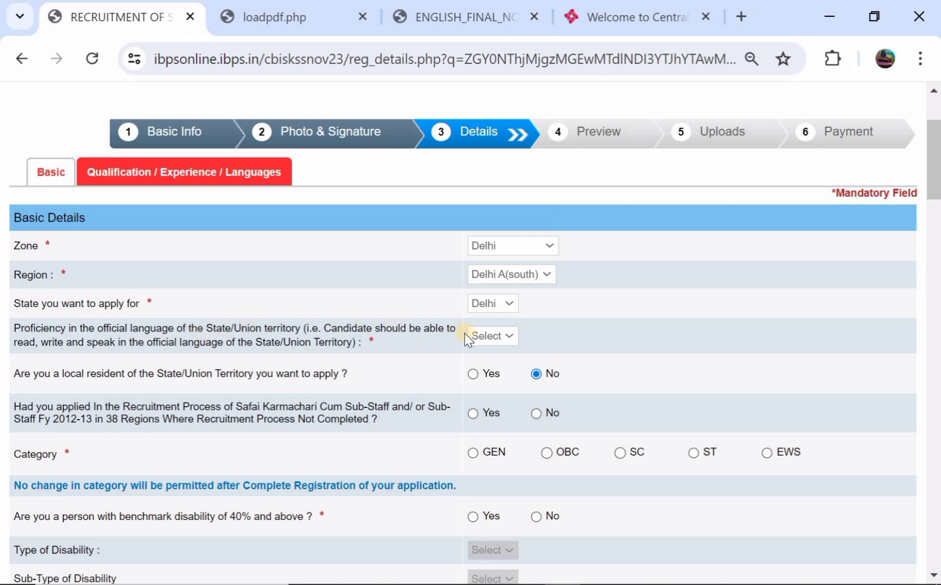
Select Hindi as the official-language proficiency
{"action": "left_click", "coordinate": [487, 333]}
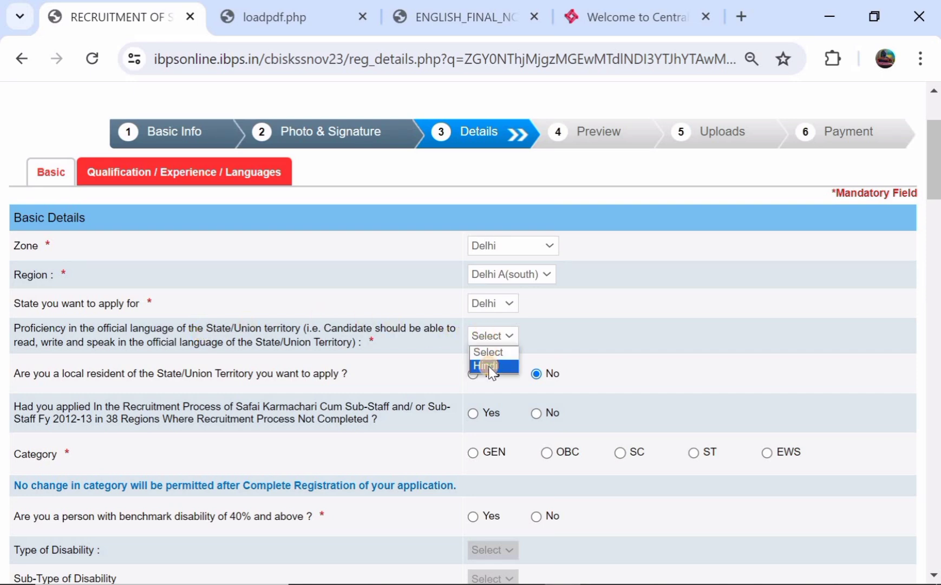
{"action": "left_click", "coordinate": [488, 366]}
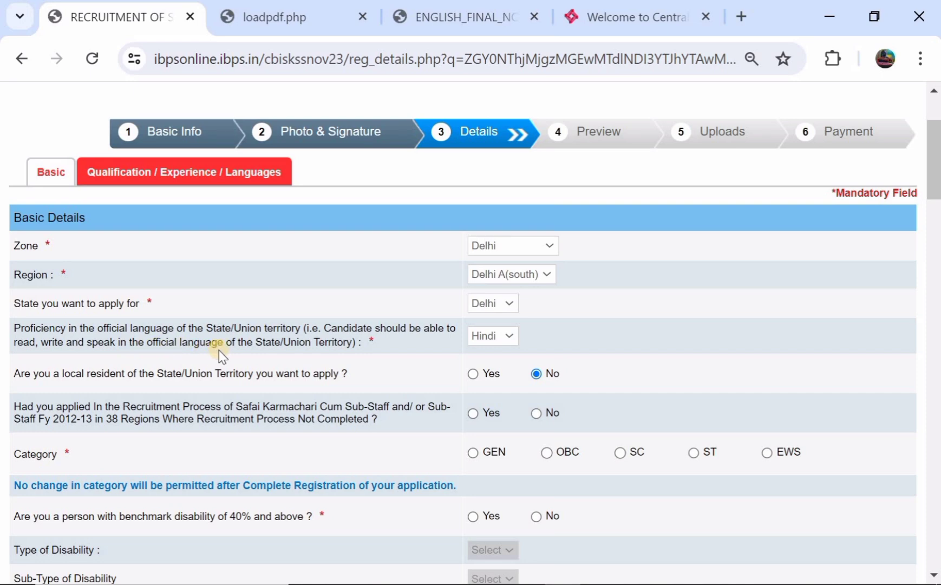
{"action": "left_click", "coordinate": [492, 338]}
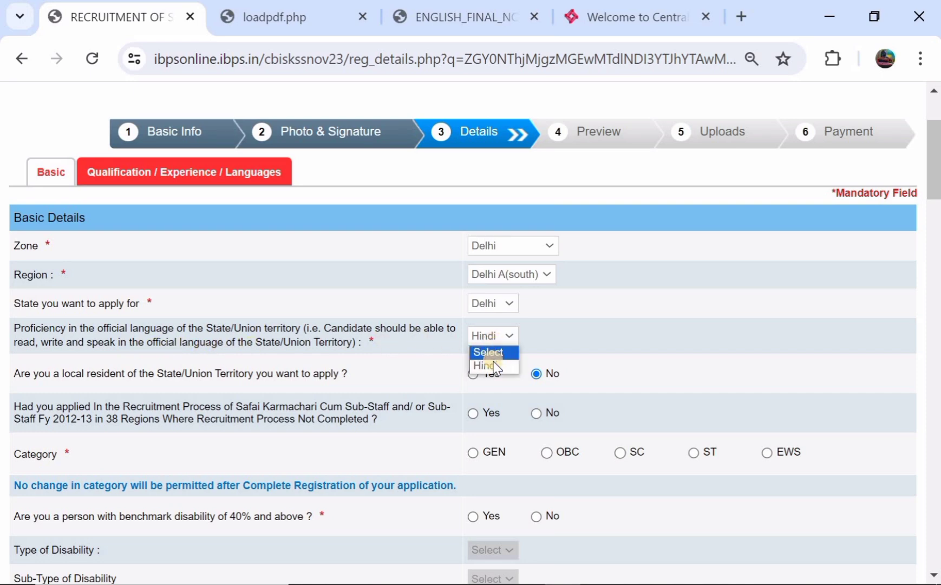
{"action": "left_click", "coordinate": [495, 367]}
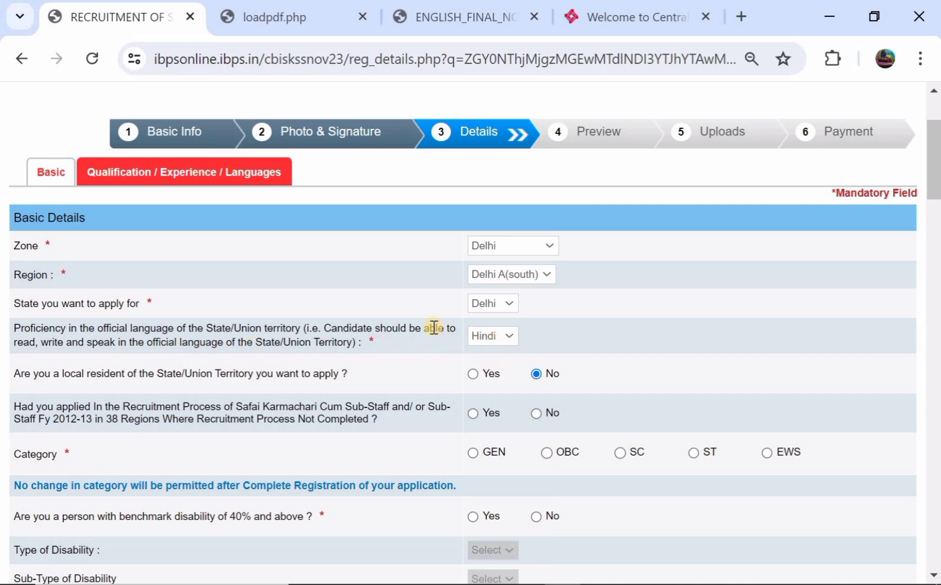
Mark the applicant as a local resident and answer No to the 2012-13 recruitment question
{"action": "scroll", "coordinate": [434, 327], "scroll_direction": "down", "scroll_amount": 1}
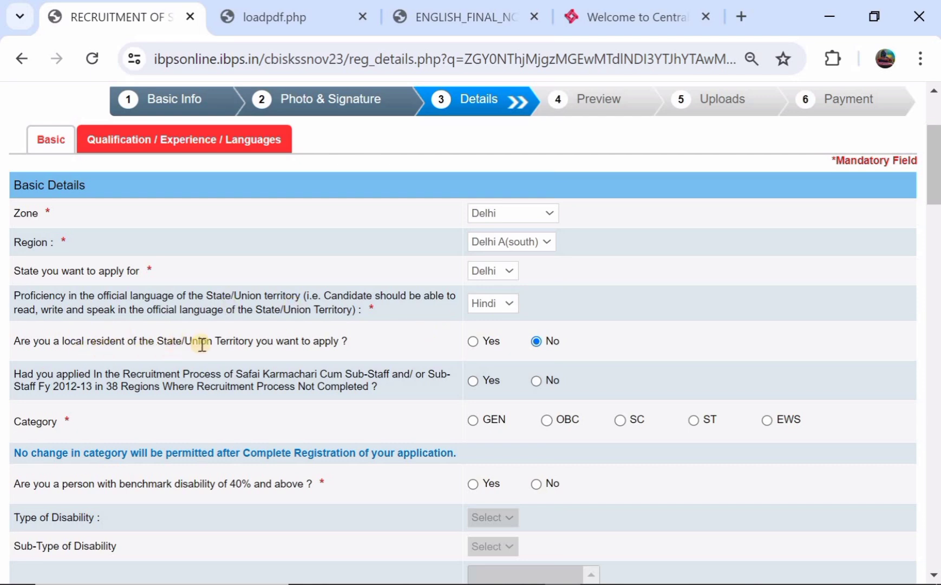
{"action": "left_click", "coordinate": [474, 342]}
{"action": "scroll", "coordinate": [475, 346], "scroll_direction": "down", "scroll_amount": 2}
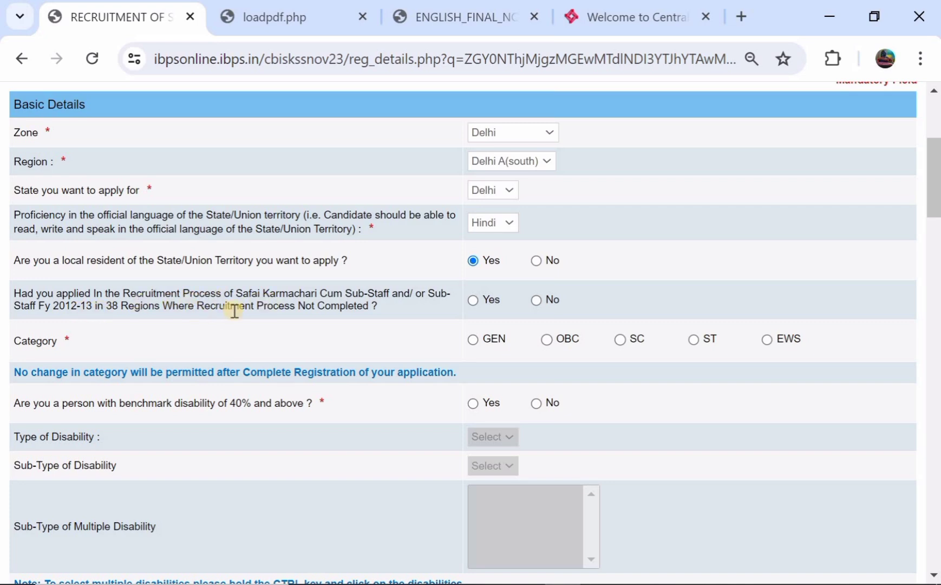
{"action": "left_click", "coordinate": [473, 301]}
{"action": "left_click", "coordinate": [538, 301]}
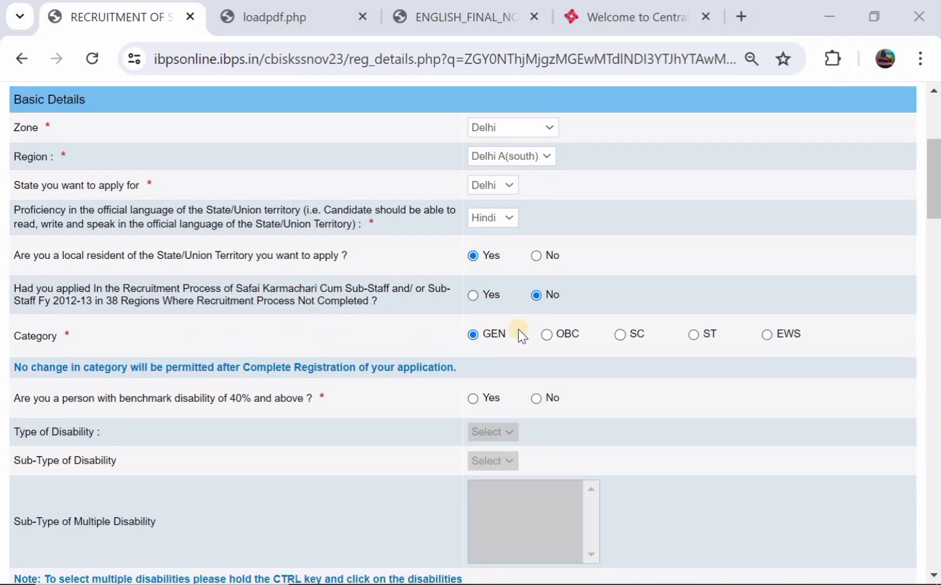
Set the category to ST, dismissing each category warning
{"action": "left_click", "coordinate": [547, 334]}
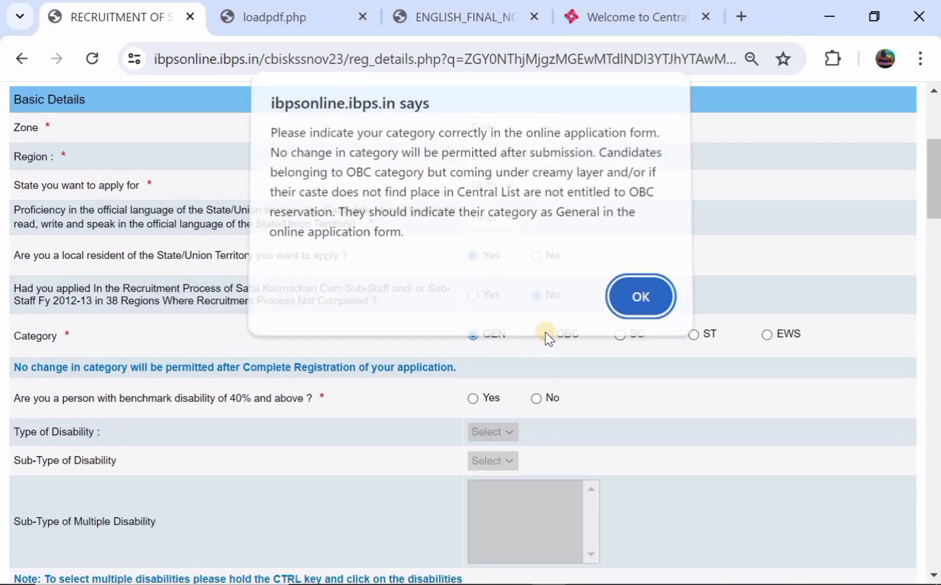
{"action": "left_click", "coordinate": [624, 297]}
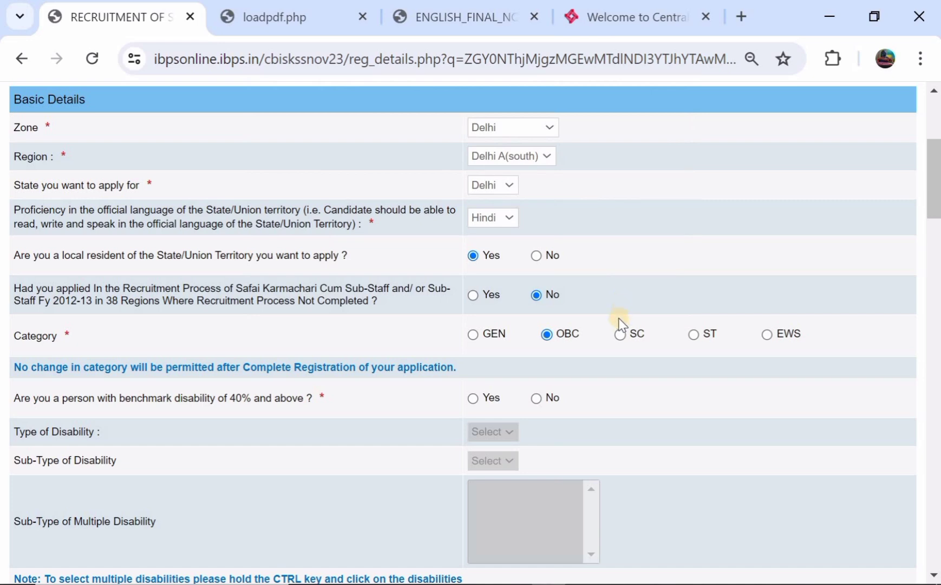
{"action": "left_click", "coordinate": [621, 335]}
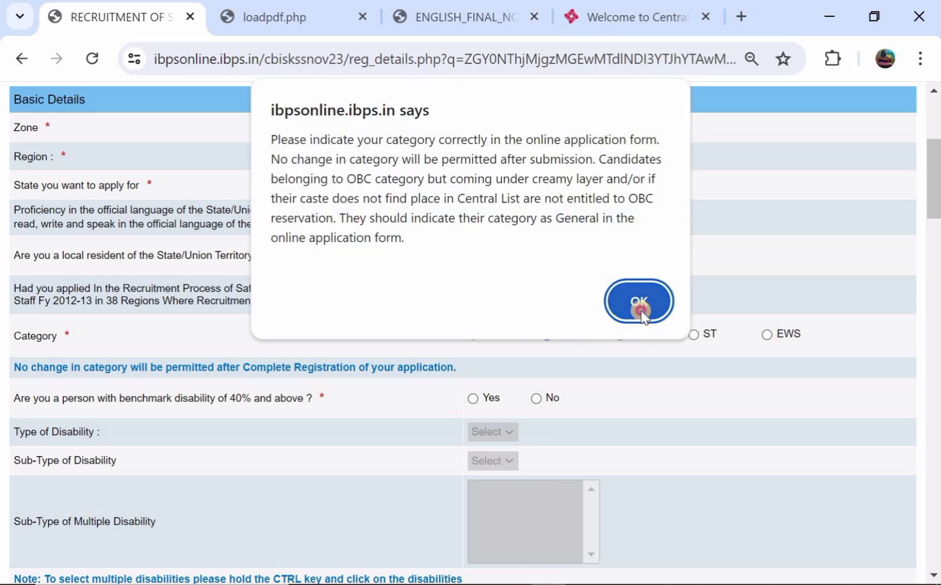
{"action": "left_click", "coordinate": [642, 318]}
{"action": "left_click", "coordinate": [694, 334]}
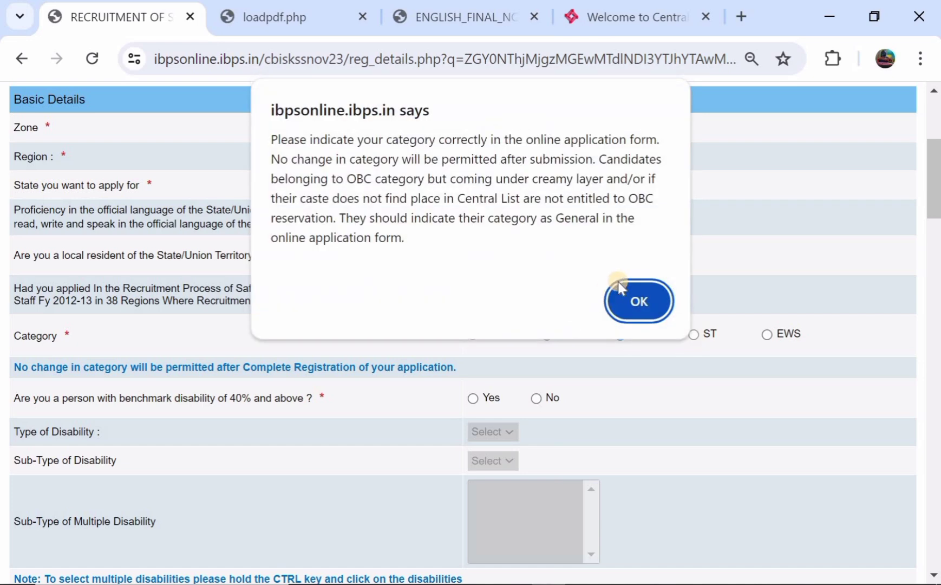
{"action": "left_click", "coordinate": [625, 293]}
{"action": "scroll", "coordinate": [625, 292], "scroll_direction": "down", "scroll_amount": 1}
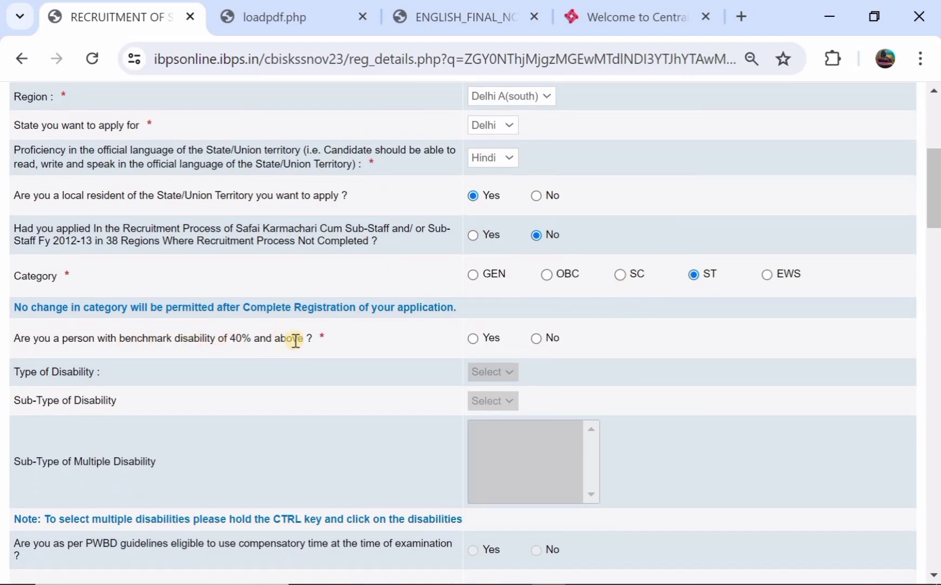
Answer No to the benchmark disability and RPwD writing-difficulty questions
{"action": "left_click", "coordinate": [473, 340]}
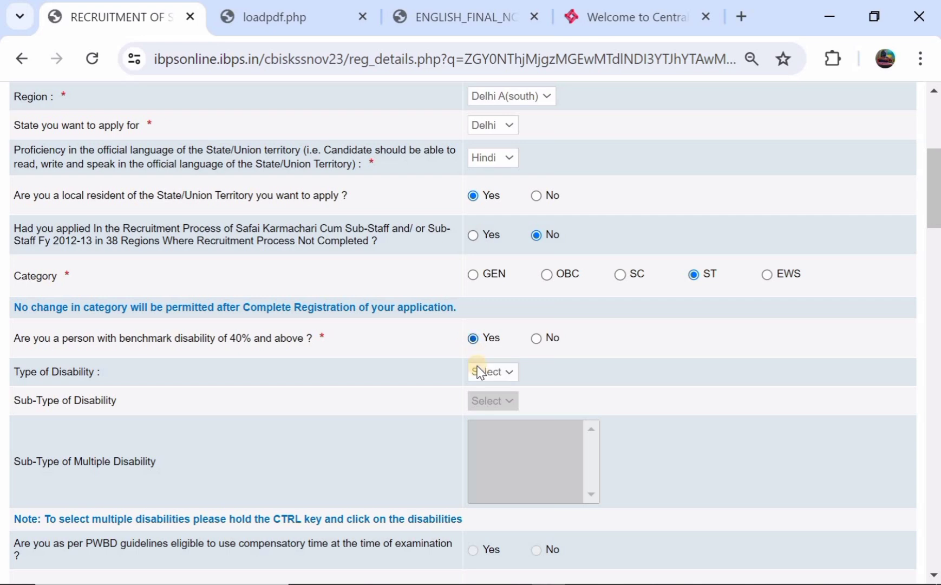
{"action": "left_click", "coordinate": [538, 338]}
{"action": "scroll", "coordinate": [539, 340], "scroll_direction": "down", "scroll_amount": 3}
{"action": "scroll", "coordinate": [538, 337], "scroll_direction": "down", "scroll_amount": 2}
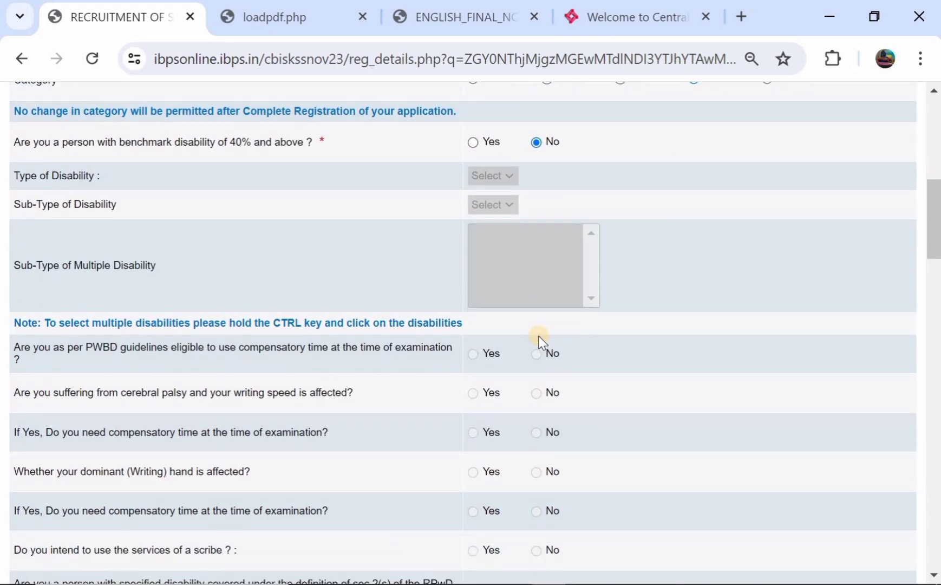
{"action": "scroll", "coordinate": [488, 325], "scroll_direction": "down", "scroll_amount": 2}
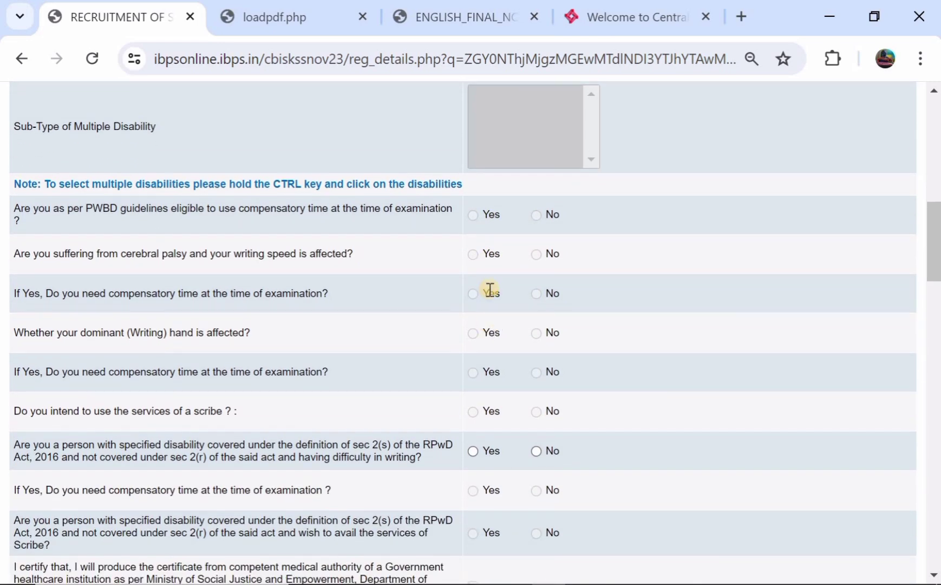
{"action": "scroll", "coordinate": [489, 289], "scroll_direction": "down", "scroll_amount": 2}
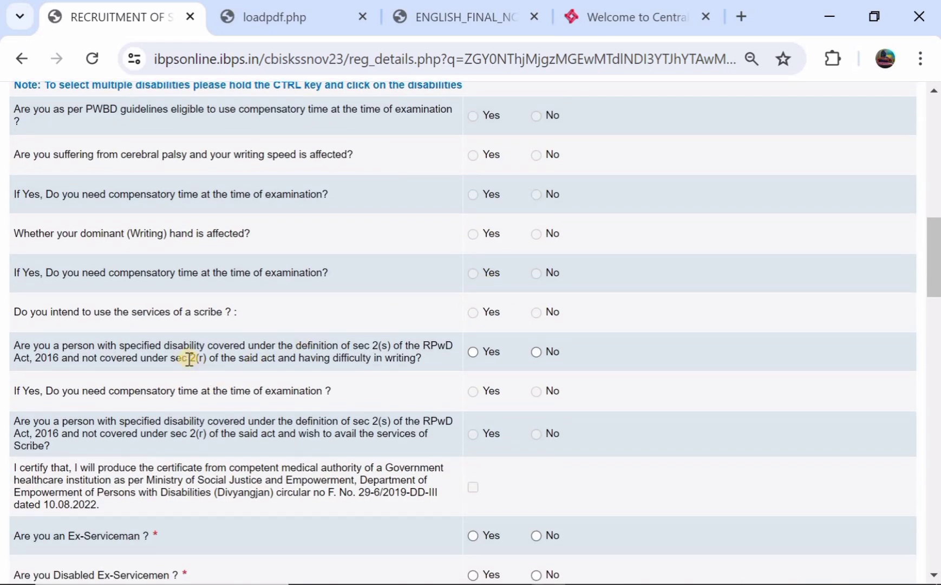
{"action": "left_click", "coordinate": [538, 352]}
{"action": "scroll", "coordinate": [543, 354], "scroll_direction": "down", "scroll_amount": 4}
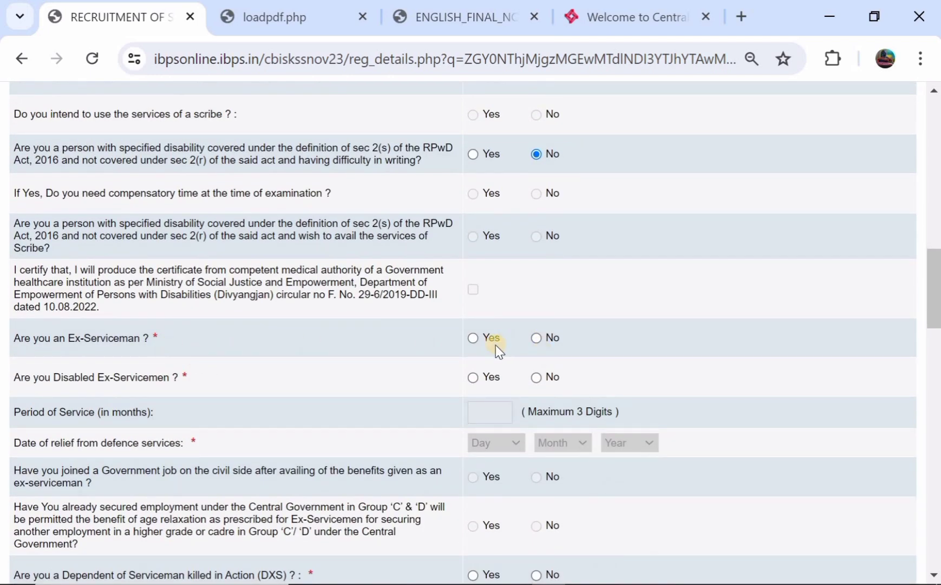
Answer No to Ex-Serviceman, DXS, Central Bank employee and widow/divorced relaxation questions
{"action": "left_click", "coordinate": [537, 337]}
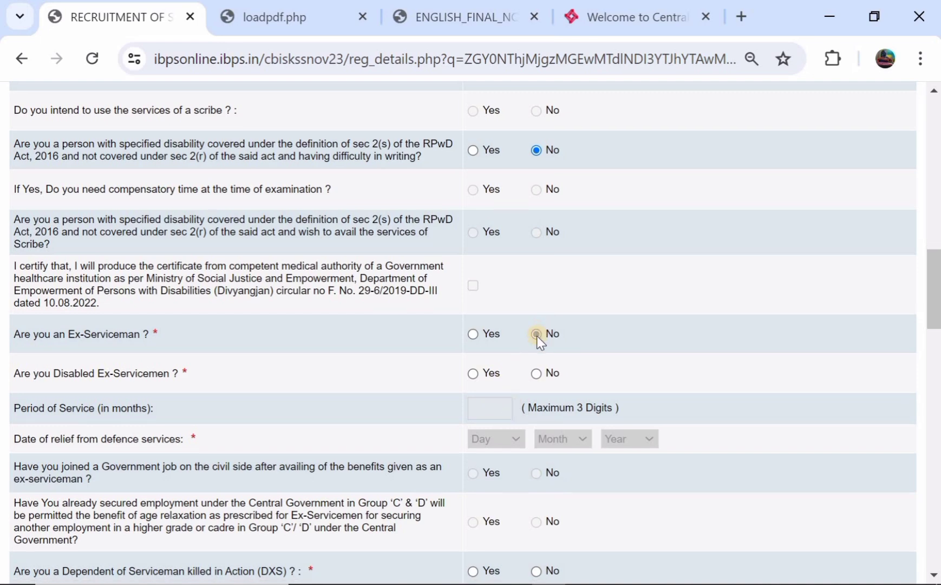
{"action": "scroll", "coordinate": [537, 336], "scroll_direction": "down", "scroll_amount": 4}
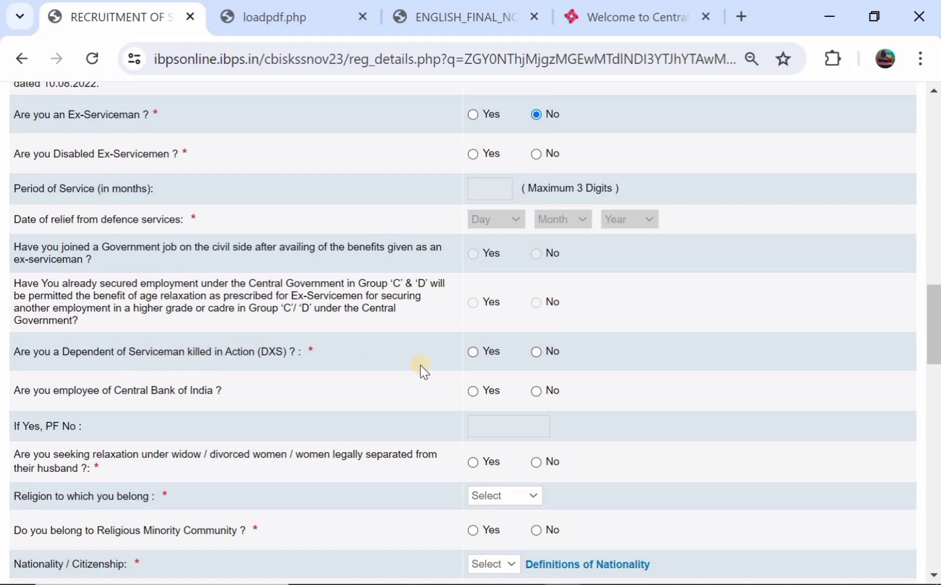
{"action": "left_click", "coordinate": [474, 352]}
{"action": "left_click", "coordinate": [539, 352]}
{"action": "scroll", "coordinate": [539, 355], "scroll_direction": "down", "scroll_amount": 2}
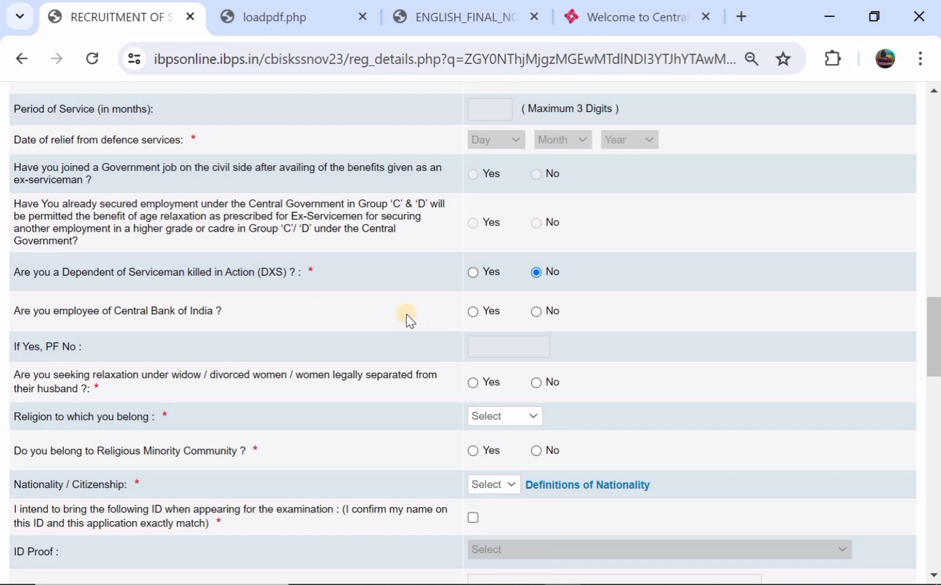
{"action": "left_click", "coordinate": [474, 313]}
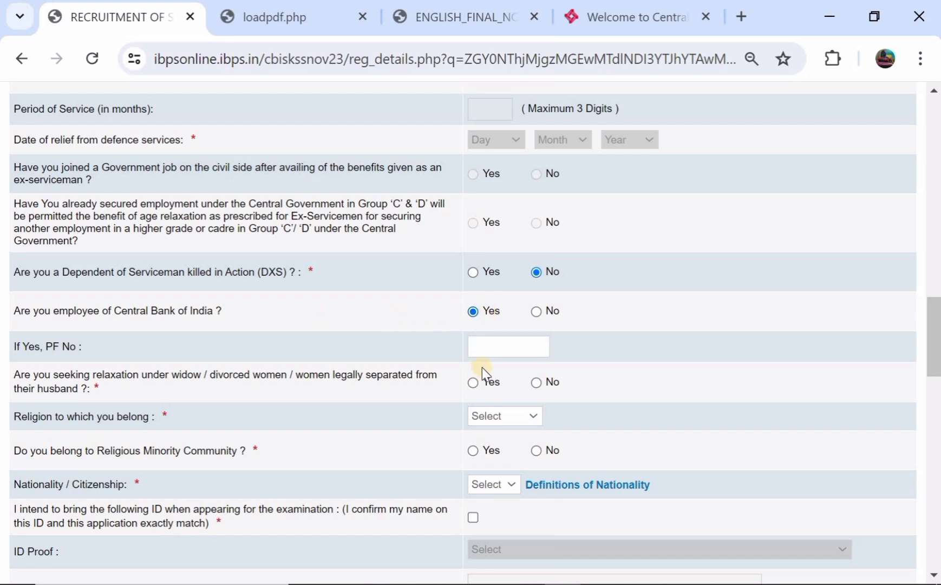
{"action": "left_click", "coordinate": [536, 311]}
{"action": "scroll", "coordinate": [535, 312], "scroll_direction": "down", "scroll_amount": 1}
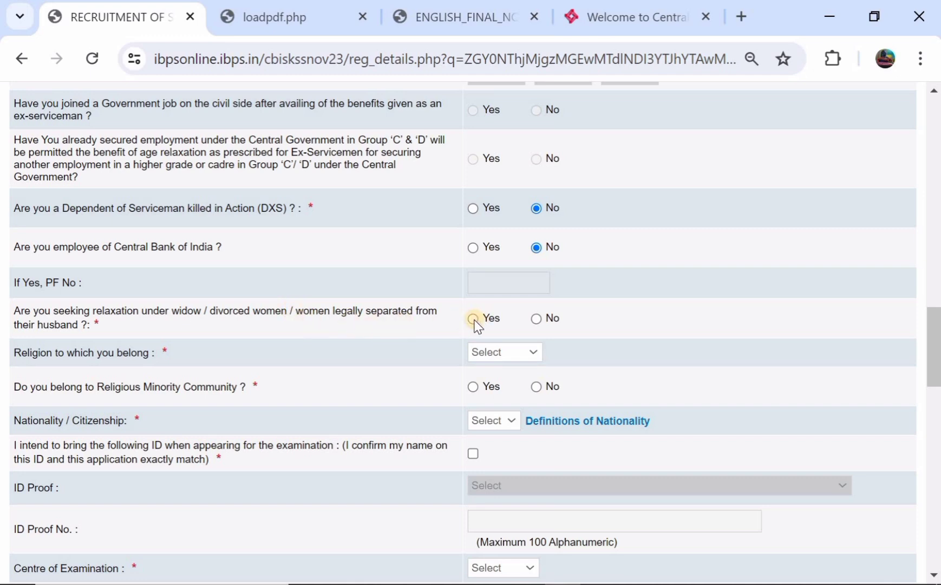
{"action": "left_click", "coordinate": [537, 318]}
{"action": "scroll", "coordinate": [535, 319], "scroll_direction": "down", "scroll_amount": 1}
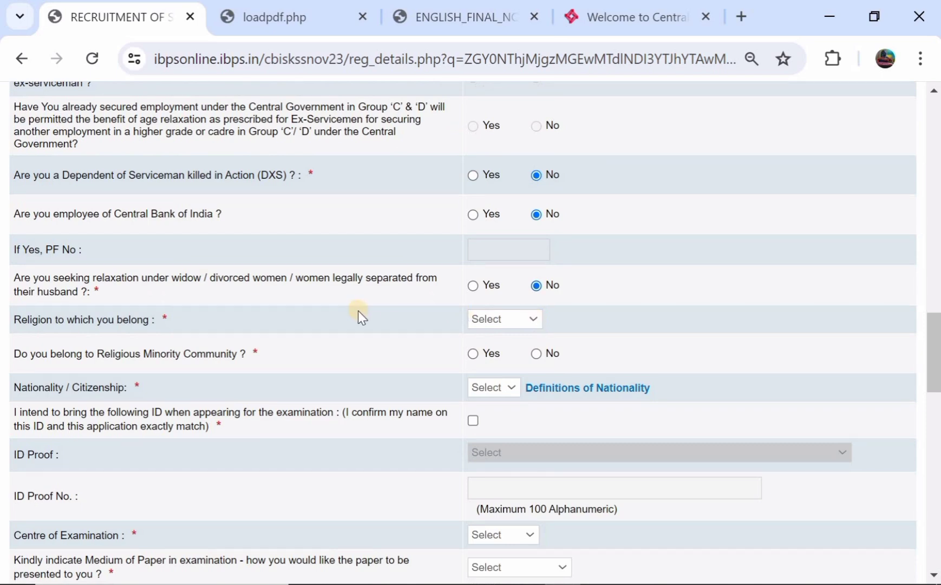
Set religion to Hindu, minority community to No, and nationality to Indian
{"action": "left_click", "coordinate": [482, 318]}
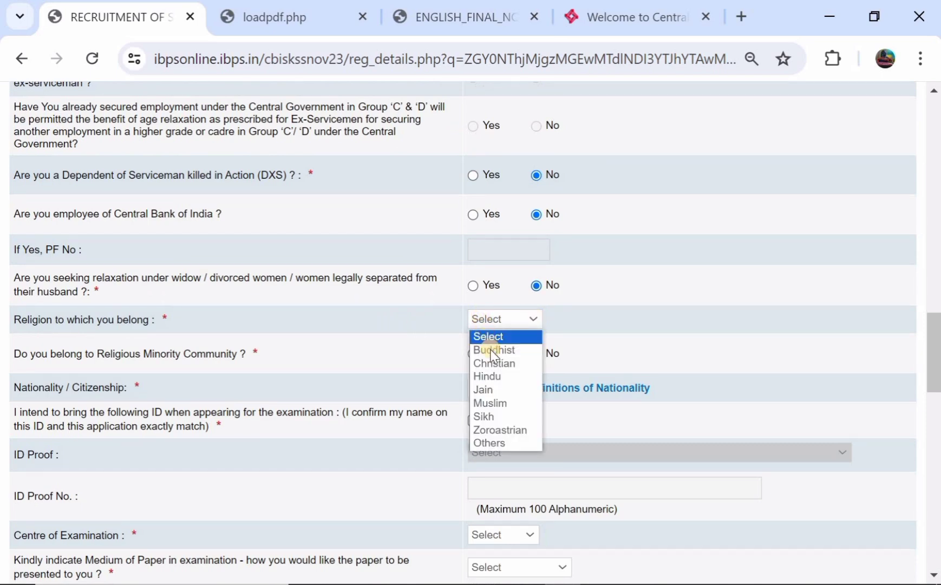
{"action": "left_click", "coordinate": [499, 377]}
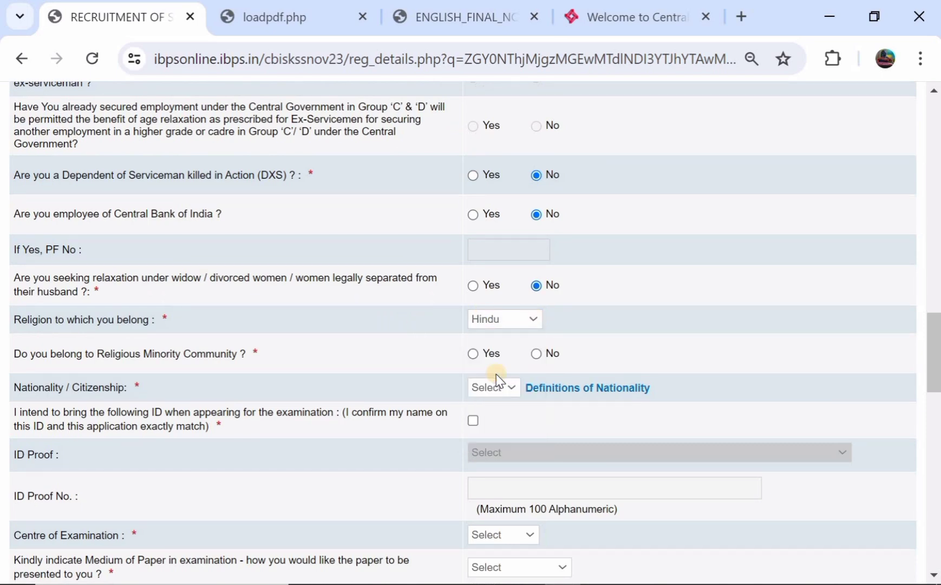
{"action": "scroll", "coordinate": [498, 381], "scroll_direction": "down", "scroll_amount": 1}
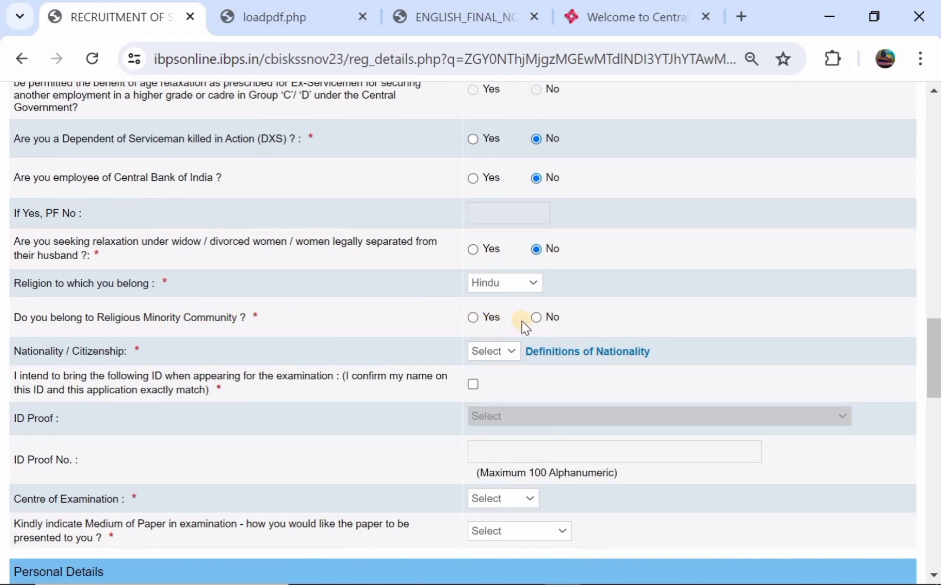
{"action": "left_click", "coordinate": [536, 317]}
{"action": "scroll", "coordinate": [535, 318], "scroll_direction": "down", "scroll_amount": 1}
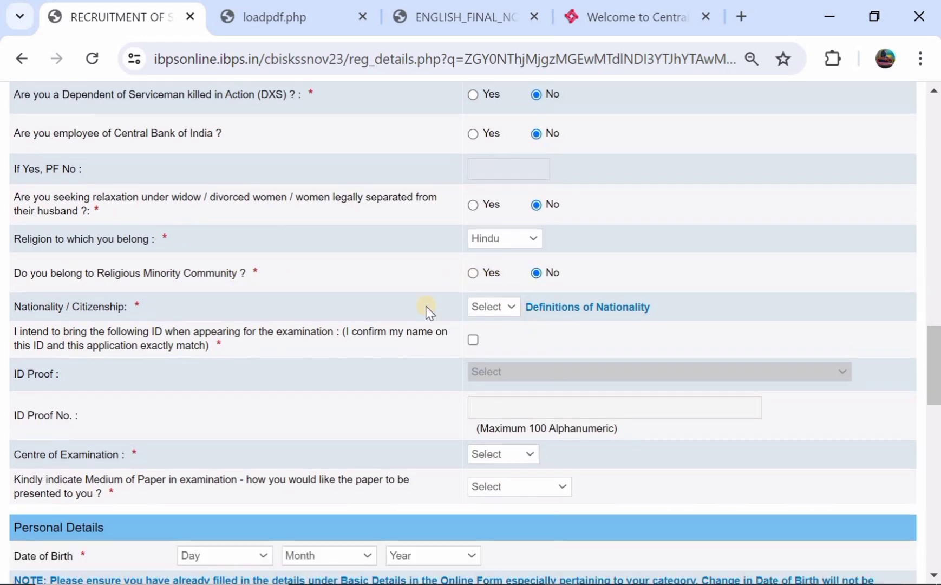
{"action": "left_click", "coordinate": [479, 307]}
{"action": "left_click", "coordinate": [483, 334]}
{"action": "scroll", "coordinate": [481, 332], "scroll_direction": "up", "scroll_amount": 2}
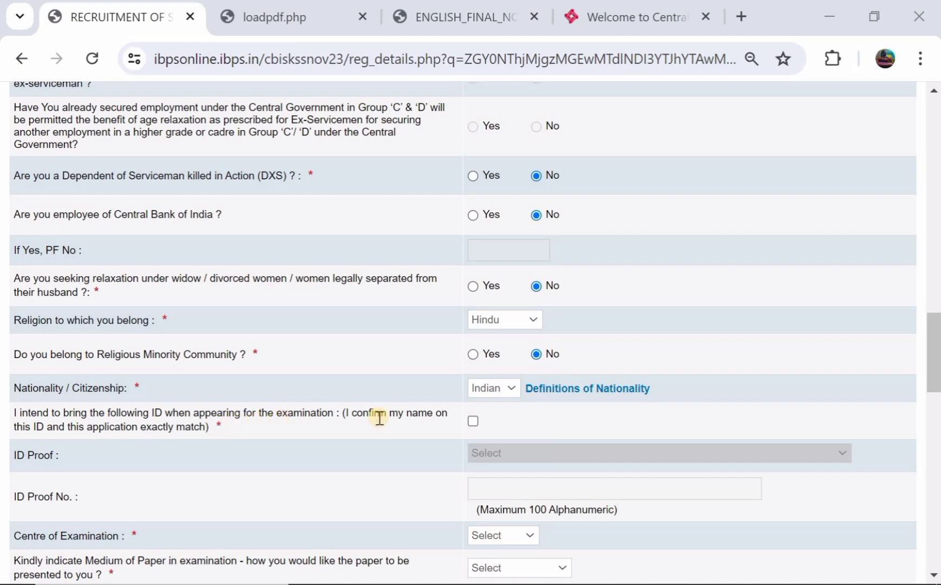
Confirm bringing matching ID and choose Aadhar Card as the ID proof
{"action": "left_click", "coordinate": [473, 420]}
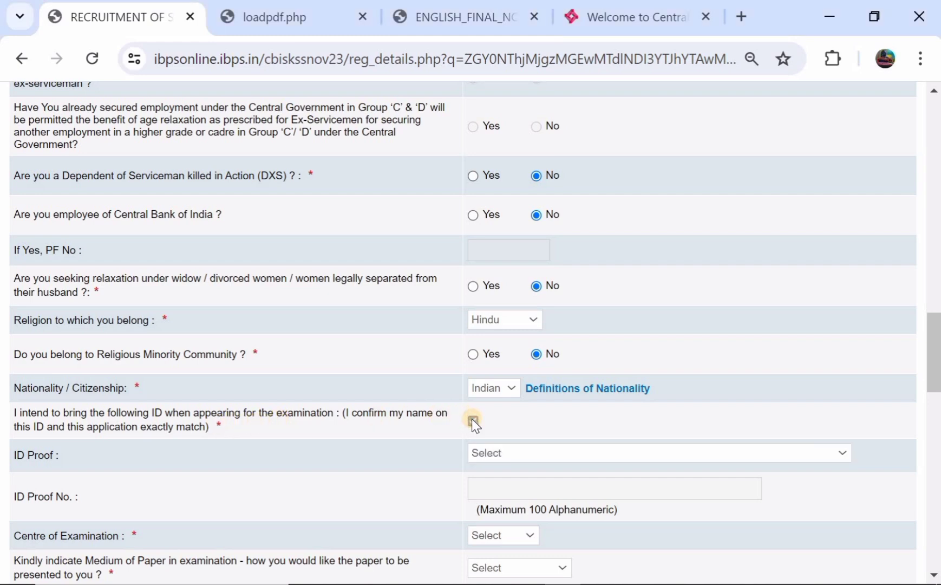
{"action": "left_click", "coordinate": [489, 453]}
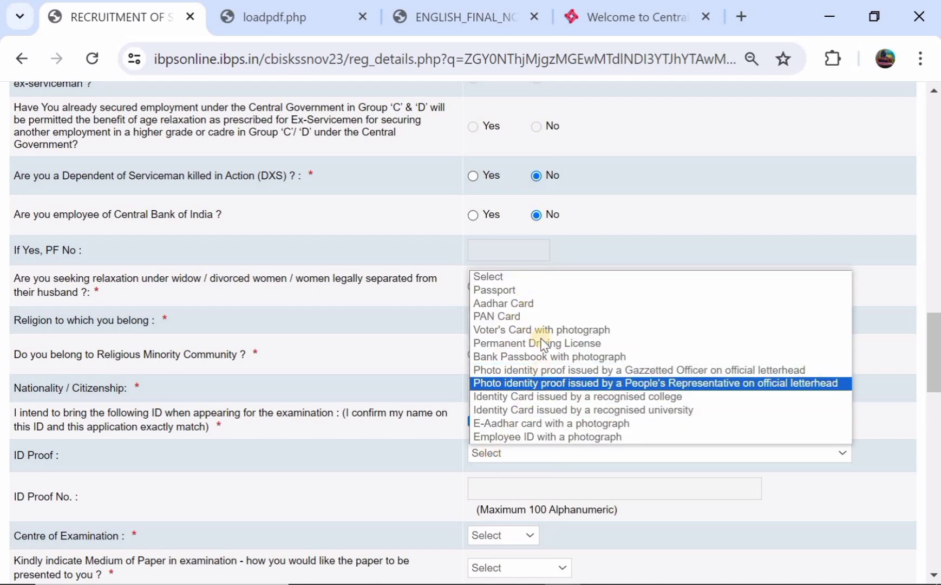
{"action": "left_click", "coordinate": [535, 303]}
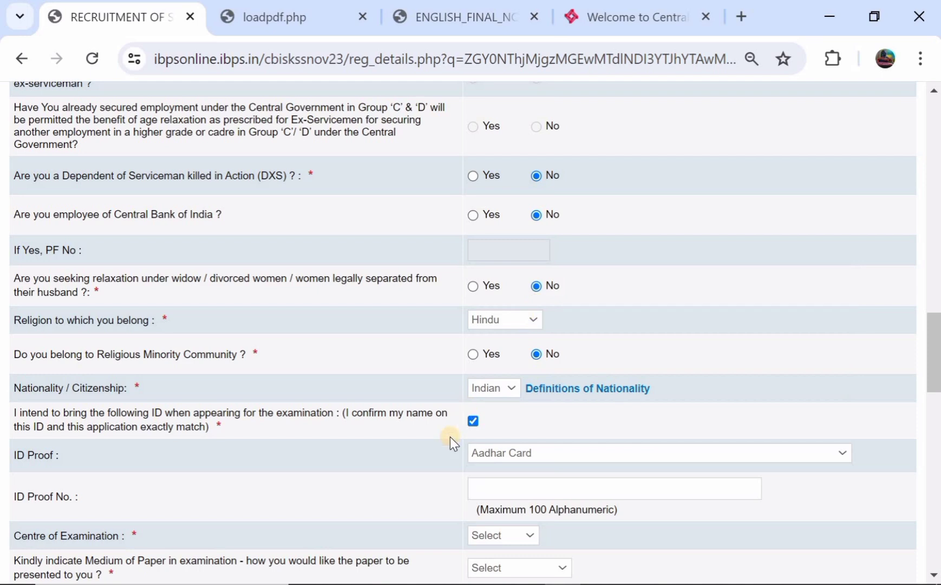
{"action": "scroll", "coordinate": [450, 437], "scroll_direction": "down", "scroll_amount": 1}
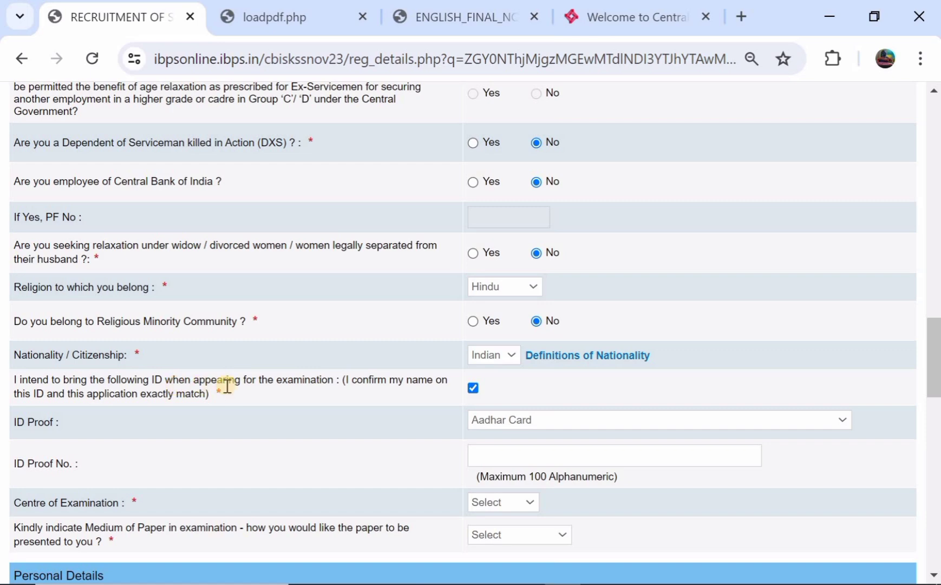
{"action": "scroll", "coordinate": [227, 386], "scroll_direction": "down", "scroll_amount": 1}
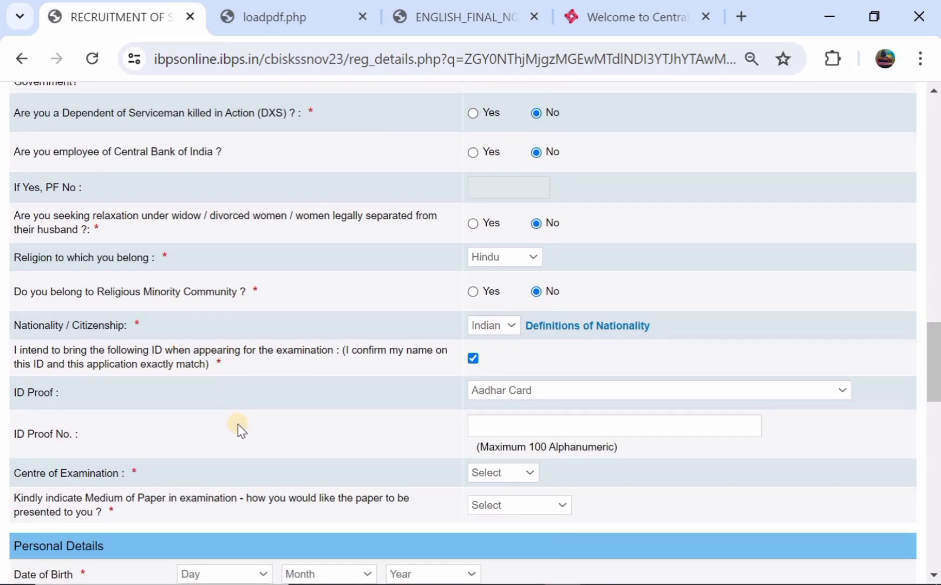
{"action": "scroll", "coordinate": [238, 424], "scroll_direction": "down", "scroll_amount": 1}
{"action": "scroll", "coordinate": [238, 424], "scroll_direction": "down", "scroll_amount": 3}
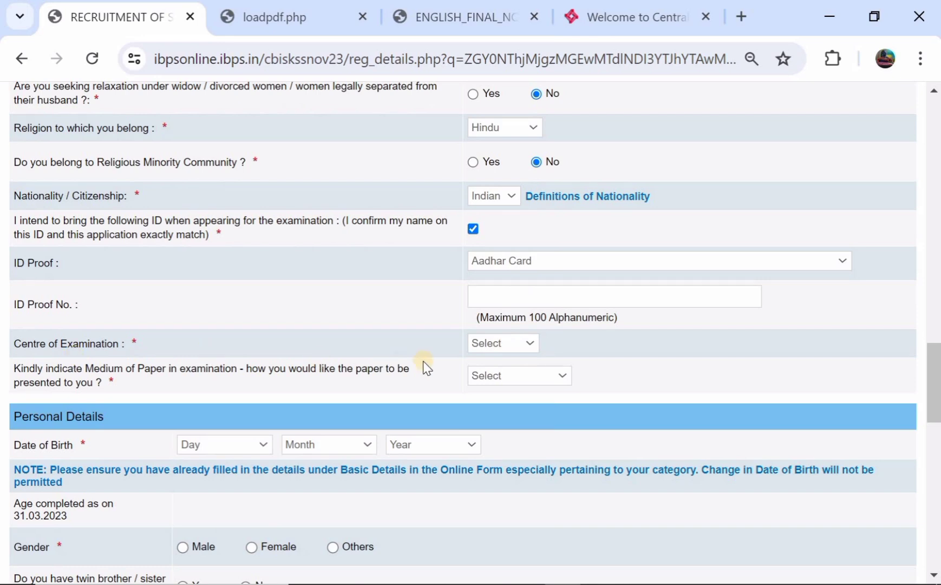
Choose Delhi/NCR as examination centre and English and Hindi as paper medium
{"action": "left_click", "coordinate": [491, 343]}
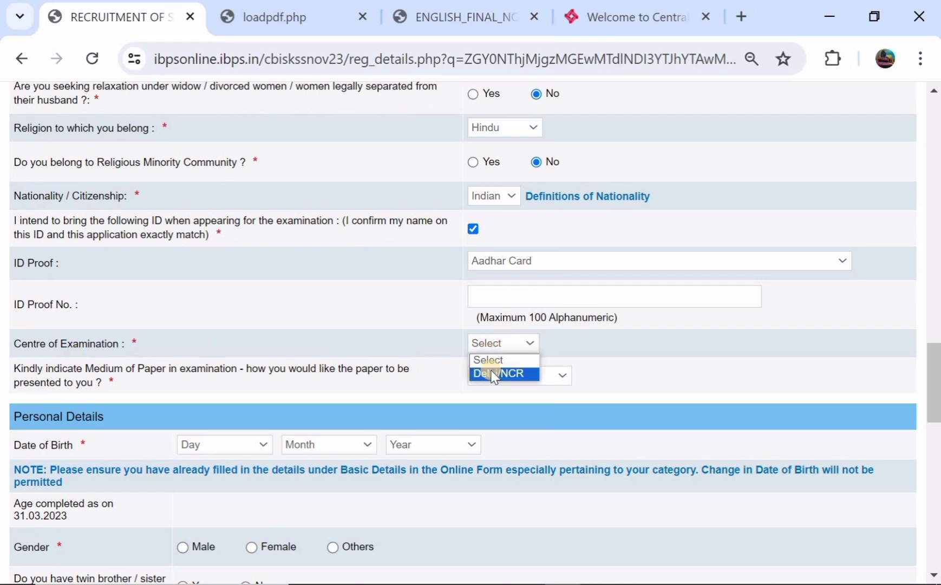
{"action": "left_click", "coordinate": [491, 370]}
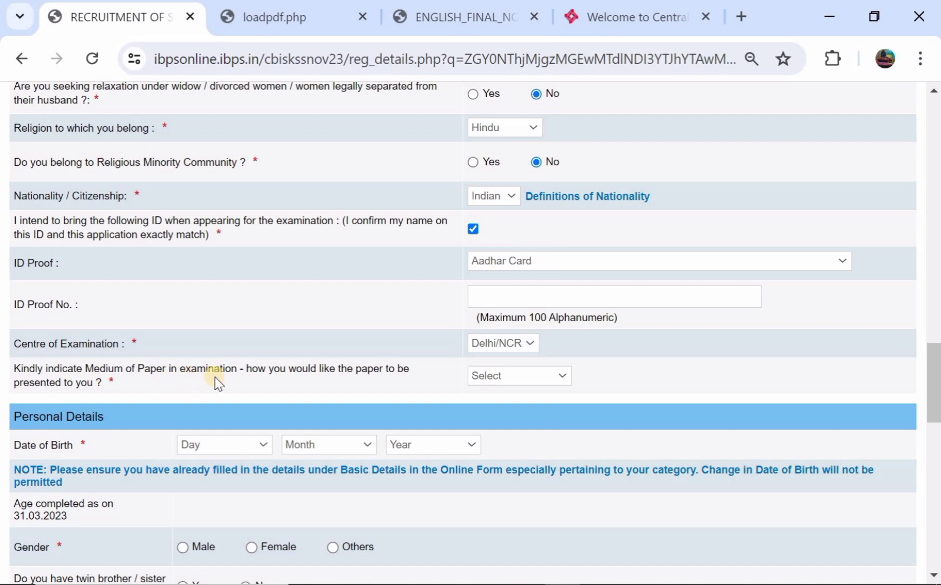
{"action": "left_click", "coordinate": [500, 380]}
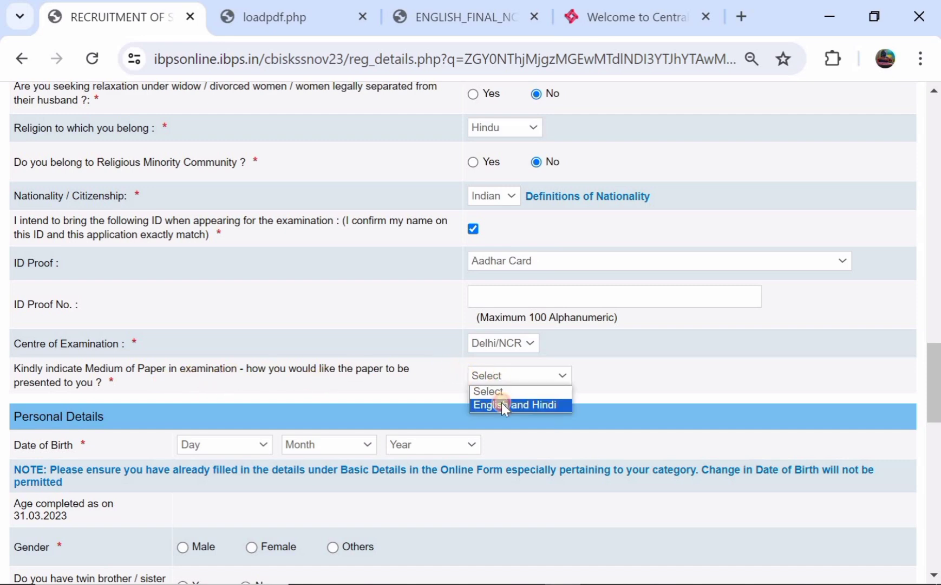
{"action": "left_click", "coordinate": [502, 404]}
{"action": "scroll", "coordinate": [354, 388], "scroll_direction": "down", "scroll_amount": 2}
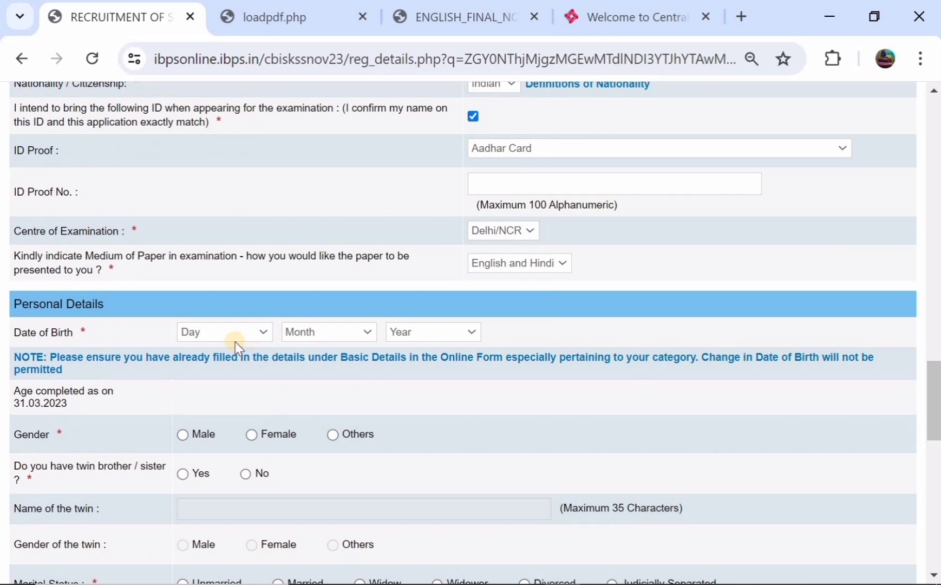
{"action": "left_click", "coordinate": [234, 337]}
{"action": "left_click", "coordinate": [248, 247]}
{"action": "left_click", "coordinate": [313, 332]}
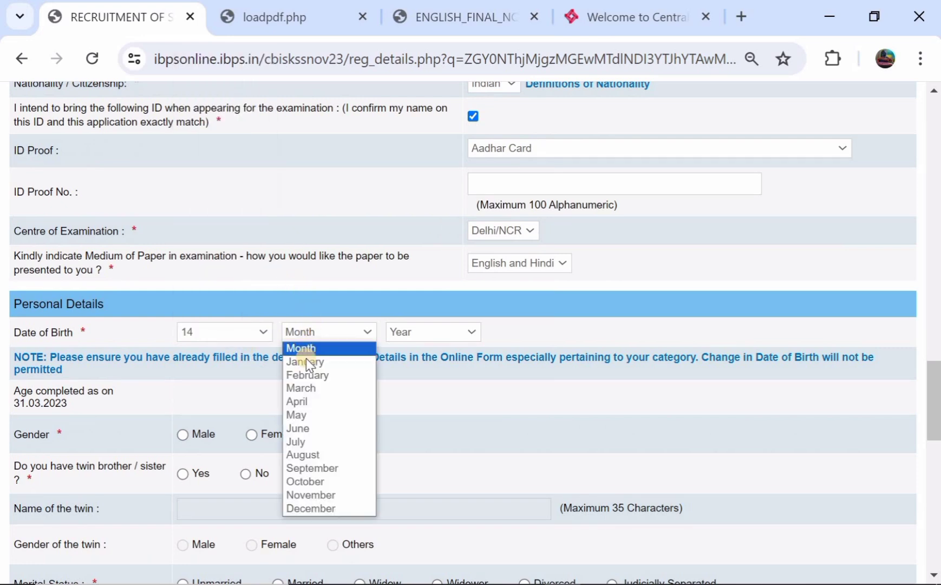
{"action": "left_click", "coordinate": [303, 414]}
{"action": "left_click", "coordinate": [427, 335]}
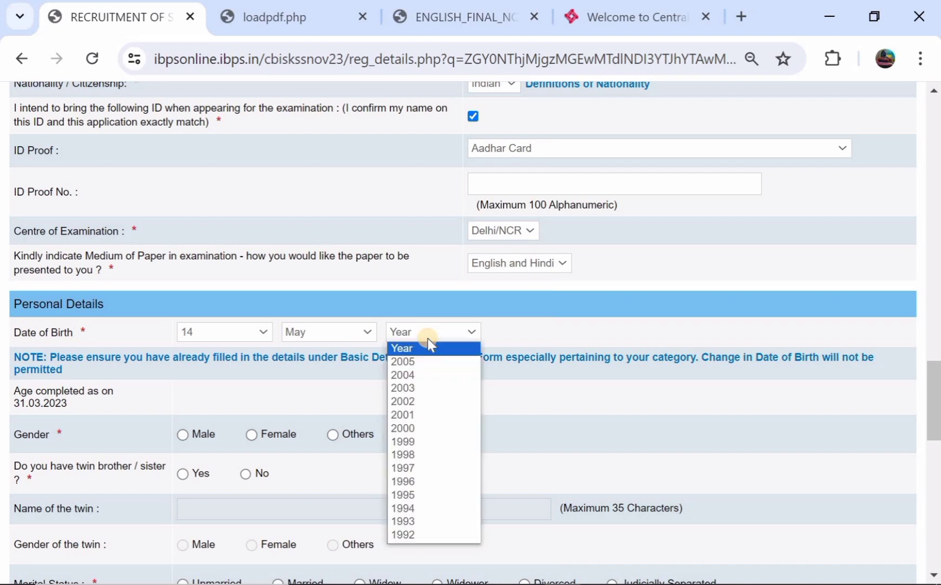
{"action": "left_click", "coordinate": [413, 403]}
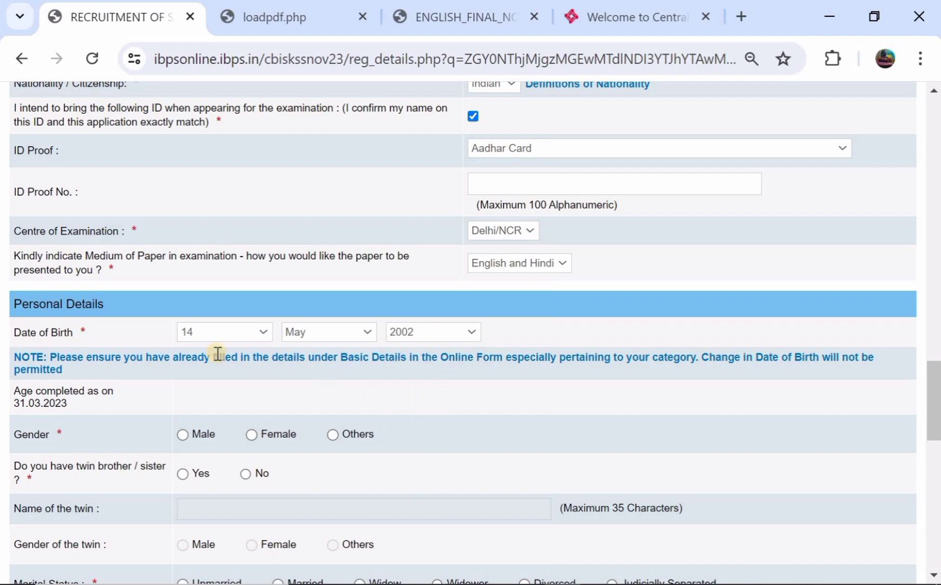
{"action": "scroll", "coordinate": [216, 356], "scroll_direction": "down", "scroll_amount": 2}
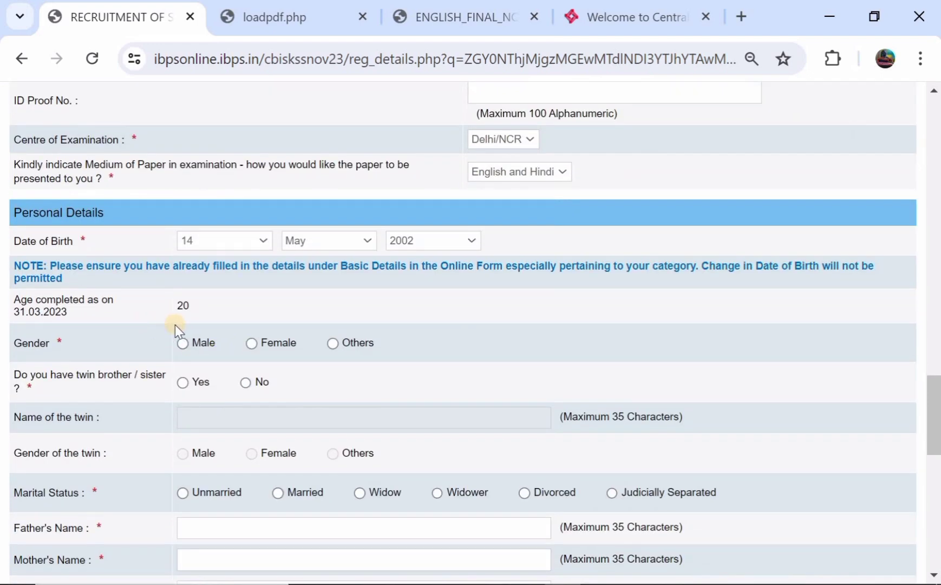
{"action": "scroll", "coordinate": [178, 316], "scroll_direction": "down", "scroll_amount": 1}
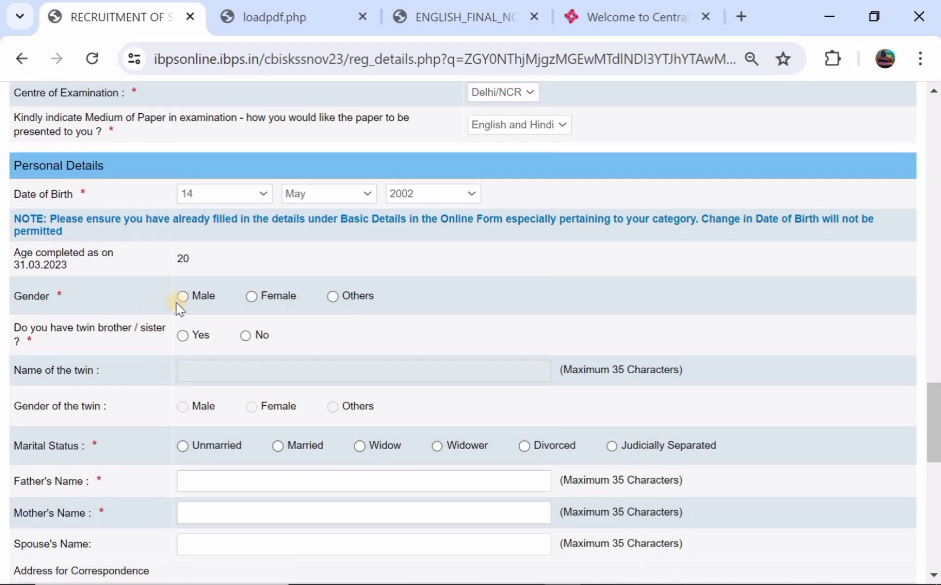
Set gender to Male, twin sibling to No, and marital status to Unmarried
{"action": "left_click", "coordinate": [183, 296]}
{"action": "scroll", "coordinate": [183, 301], "scroll_direction": "down", "scroll_amount": 1}
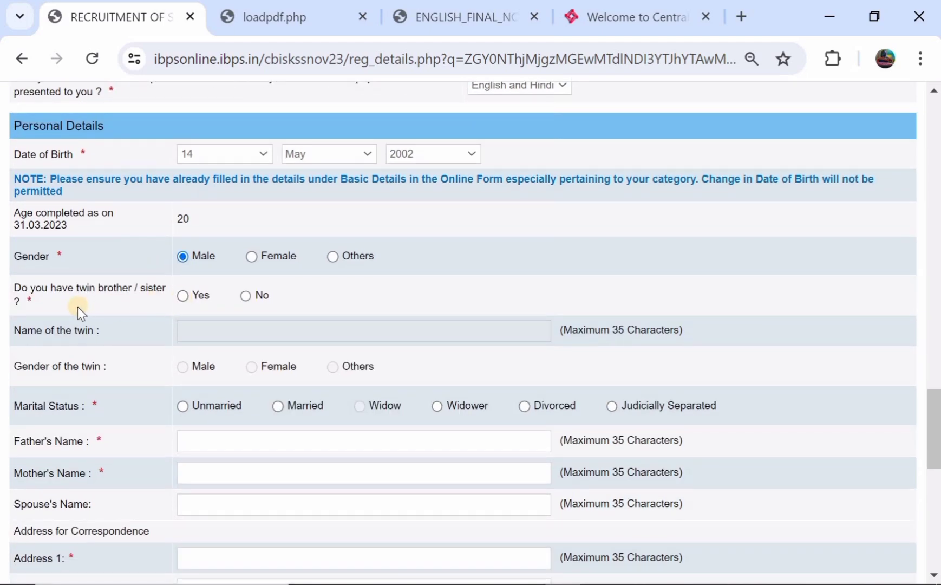
{"action": "left_click", "coordinate": [183, 295]}
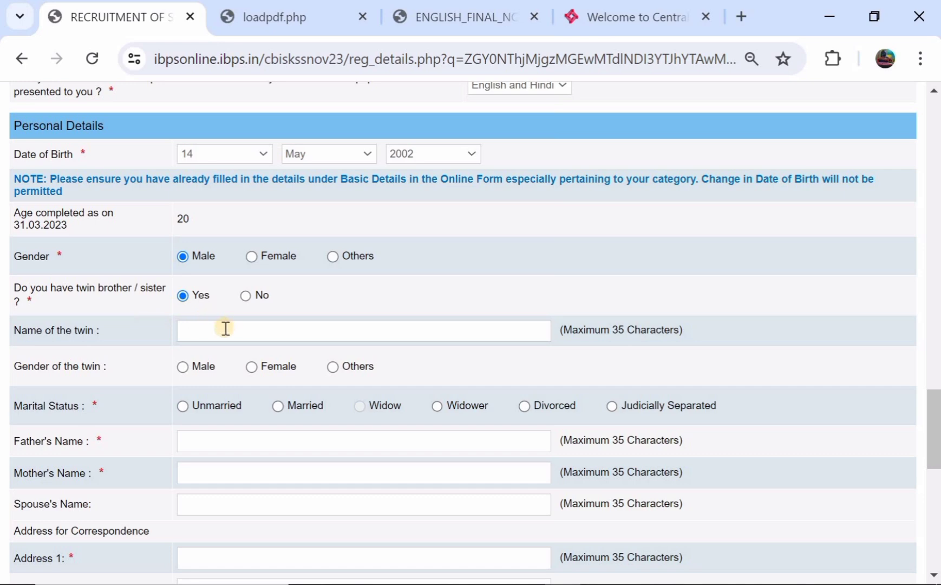
{"action": "left_click", "coordinate": [246, 295]}
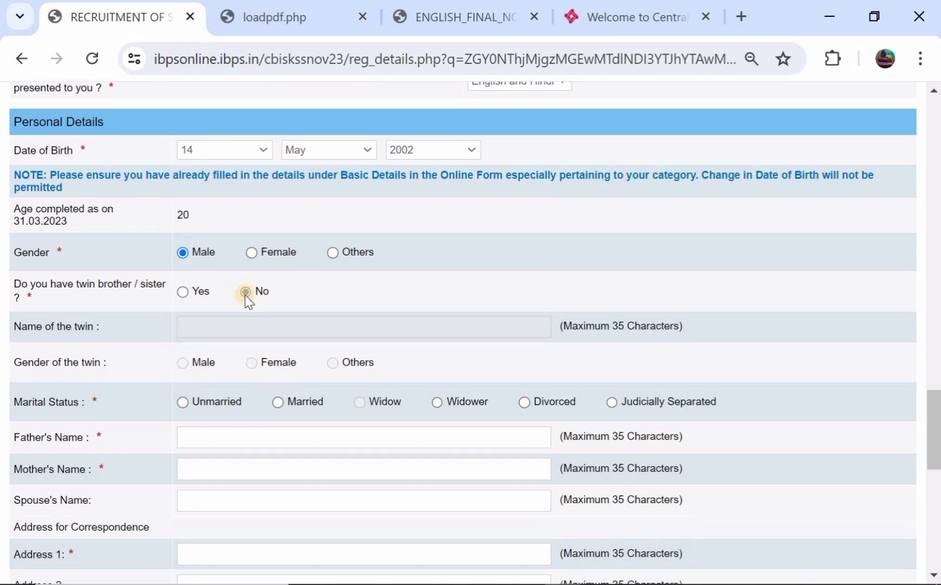
{"action": "scroll", "coordinate": [124, 321], "scroll_direction": "down", "scroll_amount": 1}
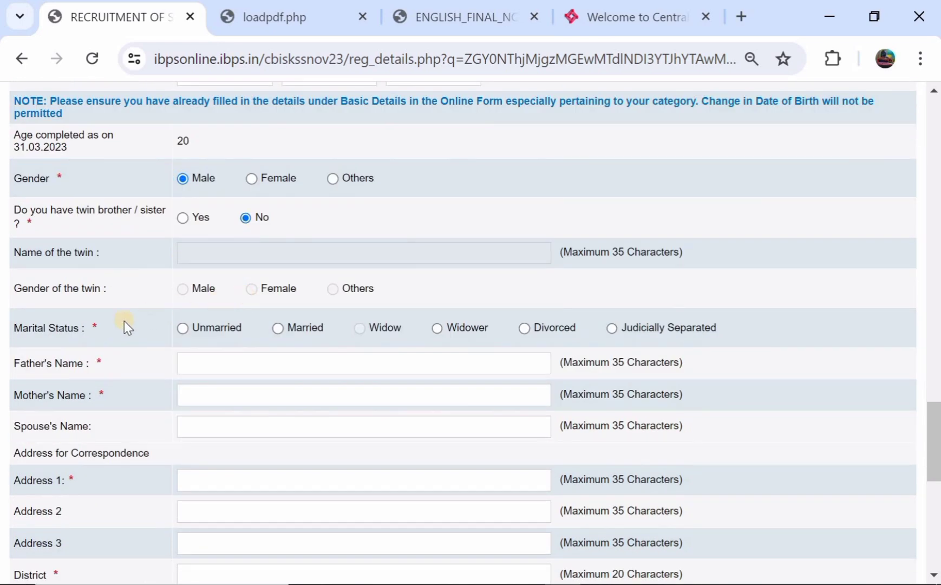
{"action": "left_click", "coordinate": [182, 329]}
Enter the three correspondence address lines
{"action": "scroll", "coordinate": [215, 378], "scroll_direction": "down", "scroll_amount": 1}
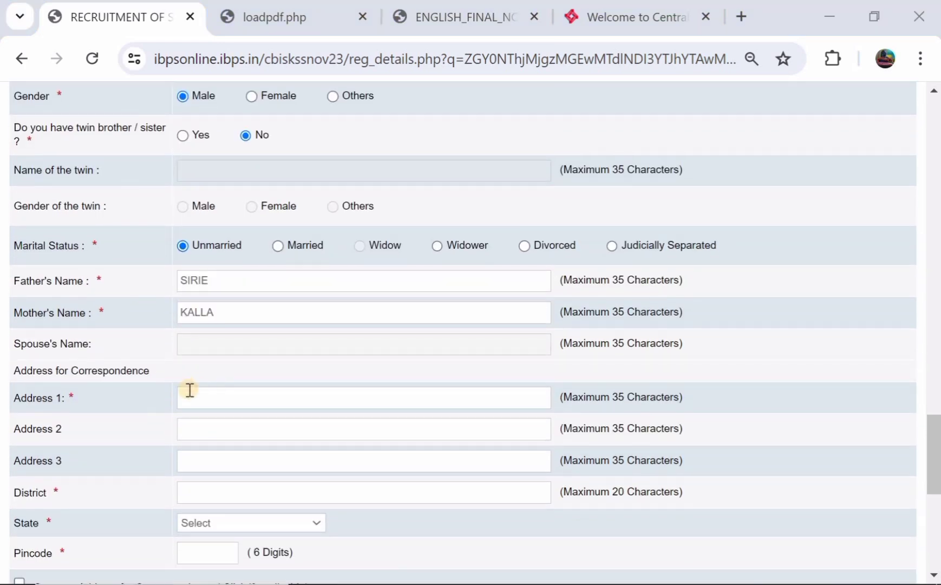
{"action": "left_click", "coordinate": [208, 398]}
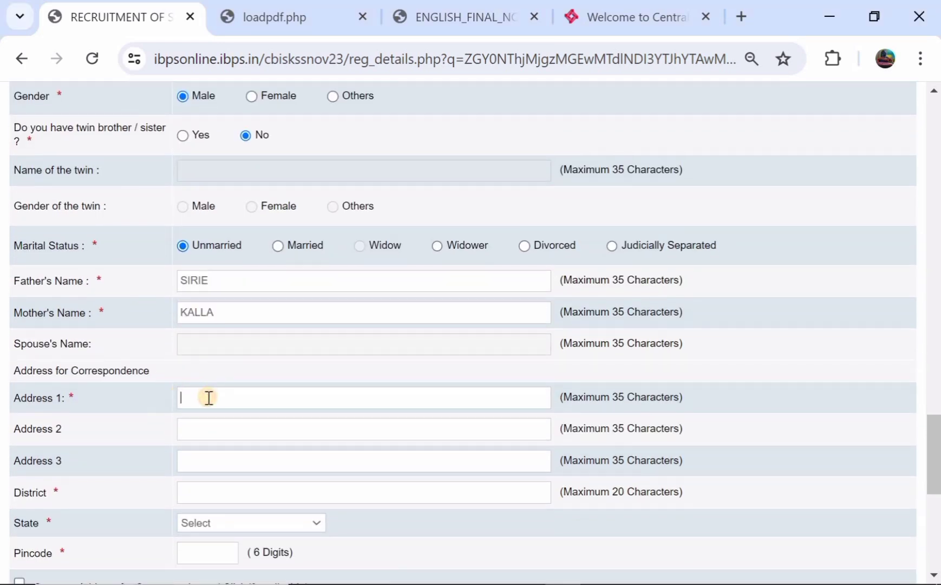
{"action": "left_click", "coordinate": [210, 429]}
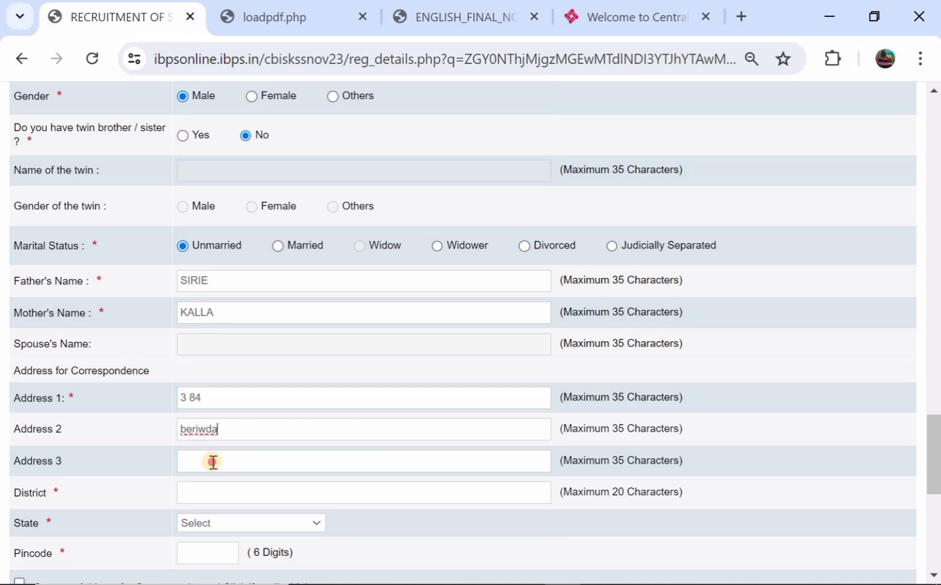
{"action": "left_click", "coordinate": [213, 461]}
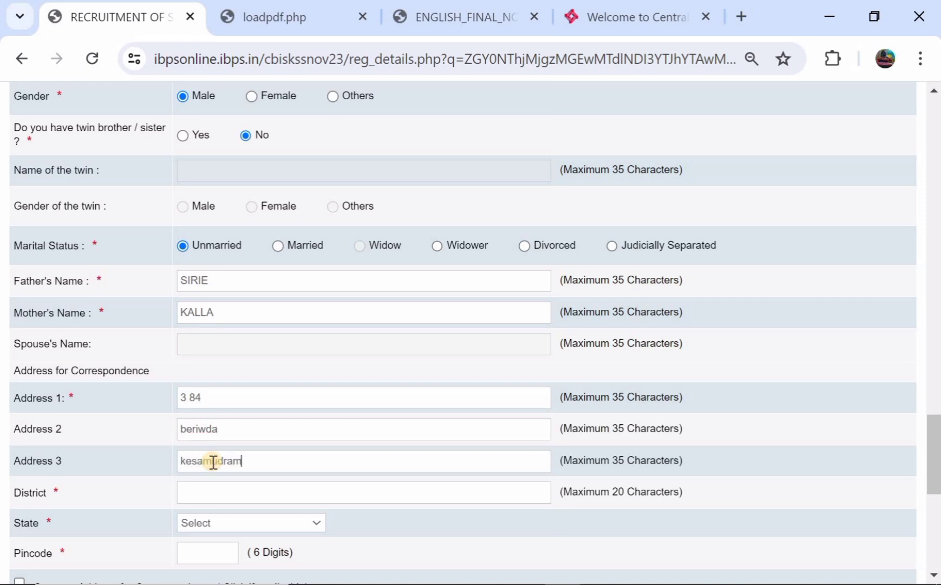
{"action": "left_click", "coordinate": [211, 461]}
{"action": "scroll", "coordinate": [217, 467], "scroll_direction": "down", "scroll_amount": 1}
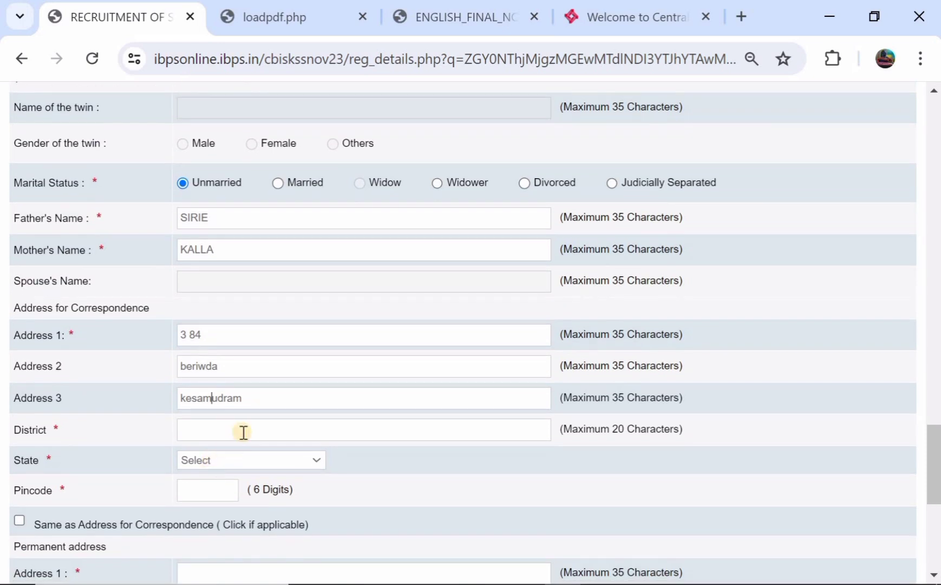
Fill in the correspondence district, state and pincode
{"action": "left_click", "coordinate": [245, 430]}
{"action": "left_click", "coordinate": [242, 463]}
{"action": "scroll", "coordinate": [239, 401], "scroll_direction": "down", "scroll_amount": 5}
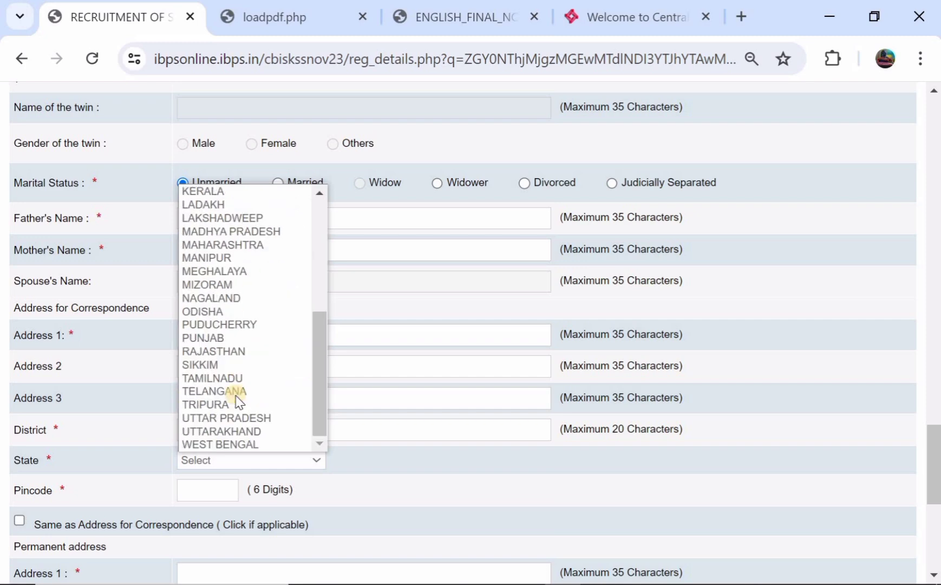
{"action": "left_click", "coordinate": [237, 394]}
{"action": "scroll", "coordinate": [237, 394], "scroll_direction": "down", "scroll_amount": 1}
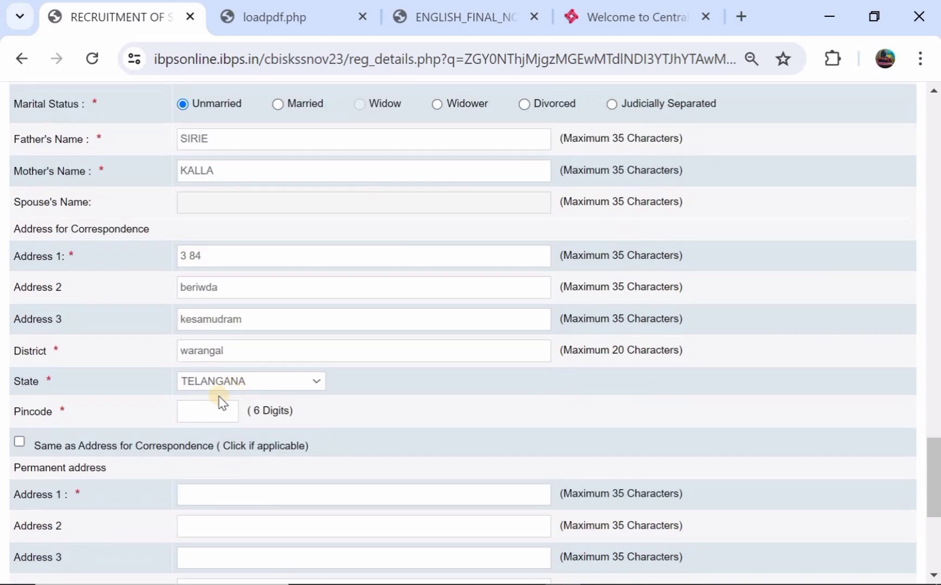
{"action": "left_click", "coordinate": [202, 418]}
Make the permanent address the same as the correspondence address
{"action": "scroll", "coordinate": [145, 309], "scroll_direction": "down", "scroll_amount": 1}
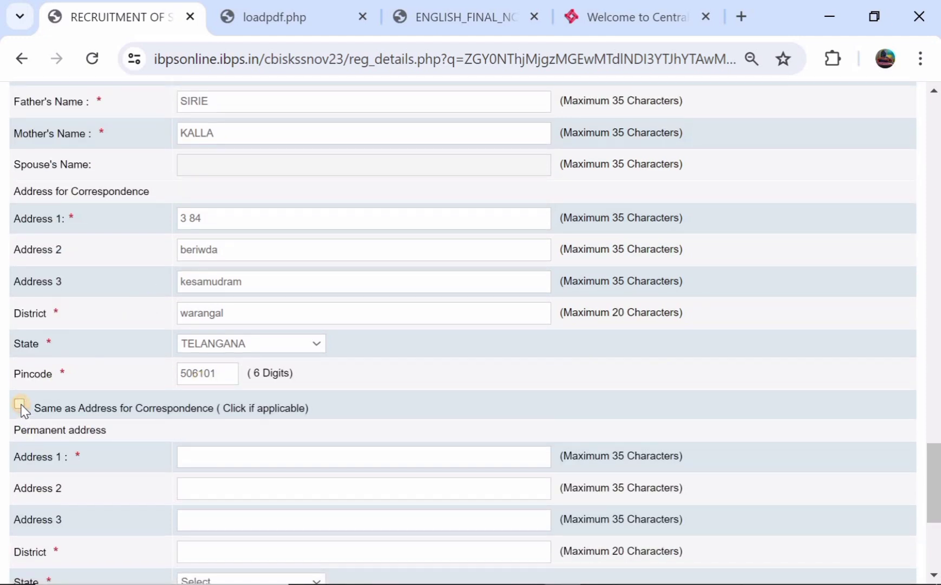
{"action": "left_click", "coordinate": [20, 405]}
{"action": "scroll", "coordinate": [135, 414], "scroll_direction": "down", "scroll_amount": 3}
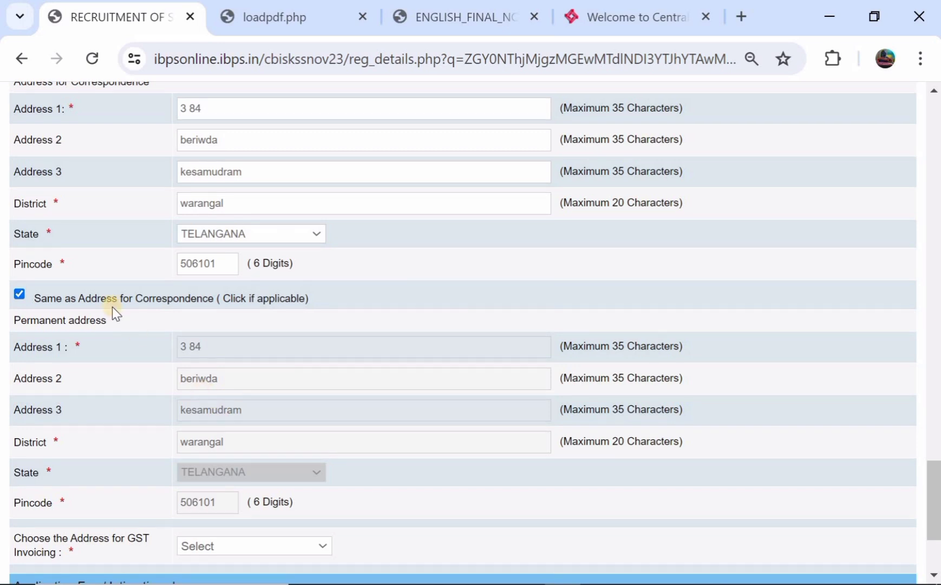
{"action": "left_click", "coordinate": [20, 296]}
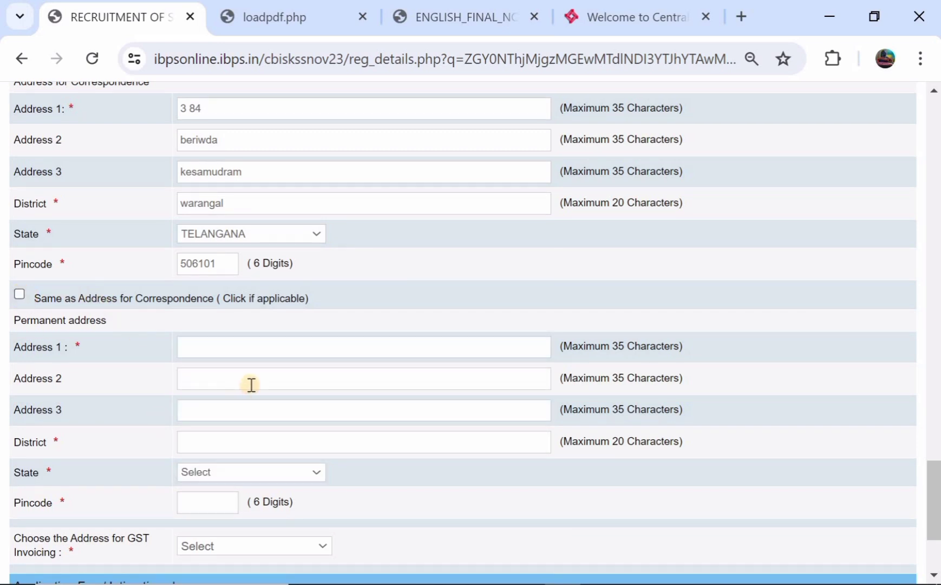
{"action": "left_click", "coordinate": [20, 295]}
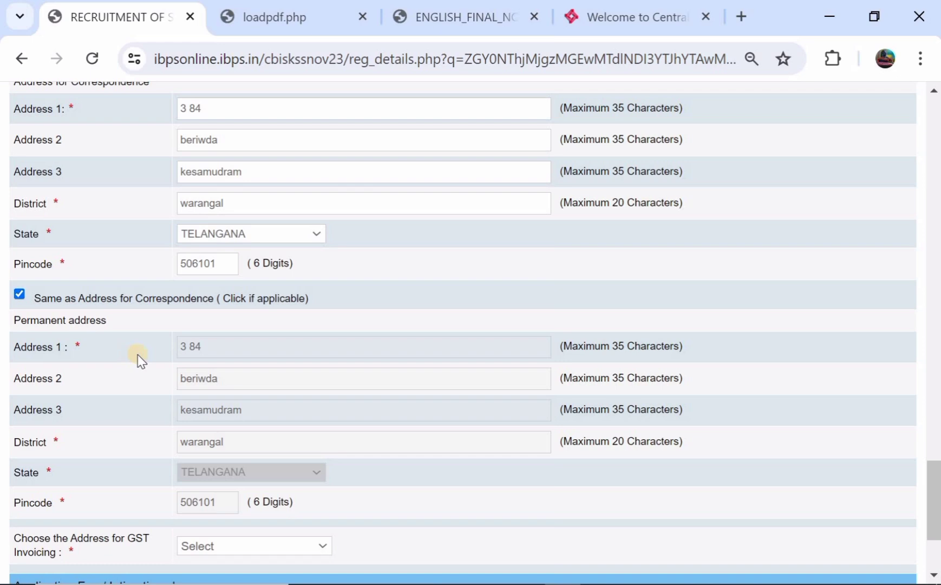
{"action": "scroll", "coordinate": [136, 358], "scroll_direction": "down", "scroll_amount": 3}
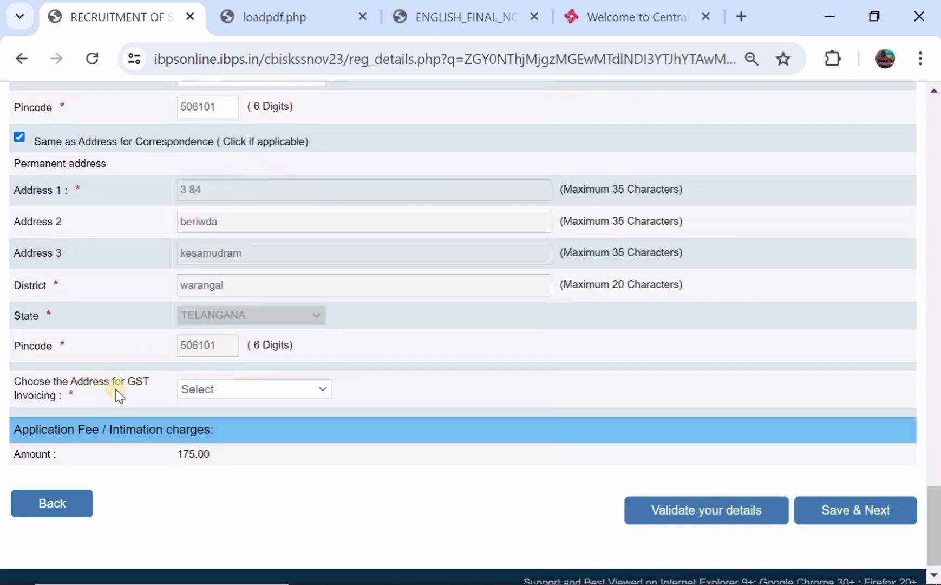
Choose Permanent Address for GST invoicing and save the address details
{"action": "left_click", "coordinate": [192, 390]}
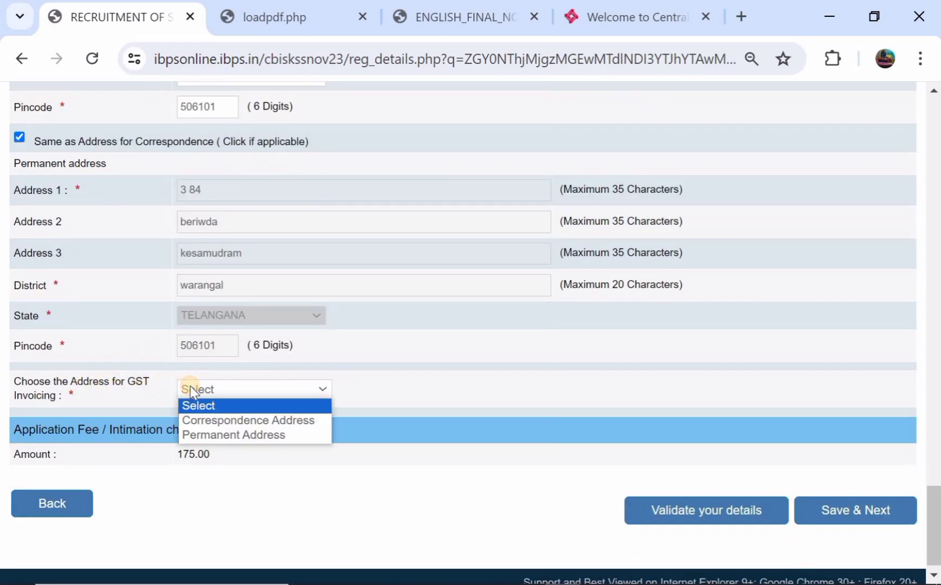
{"action": "left_click", "coordinate": [202, 435]}
{"action": "scroll", "coordinate": [225, 399], "scroll_direction": "down", "scroll_amount": 1}
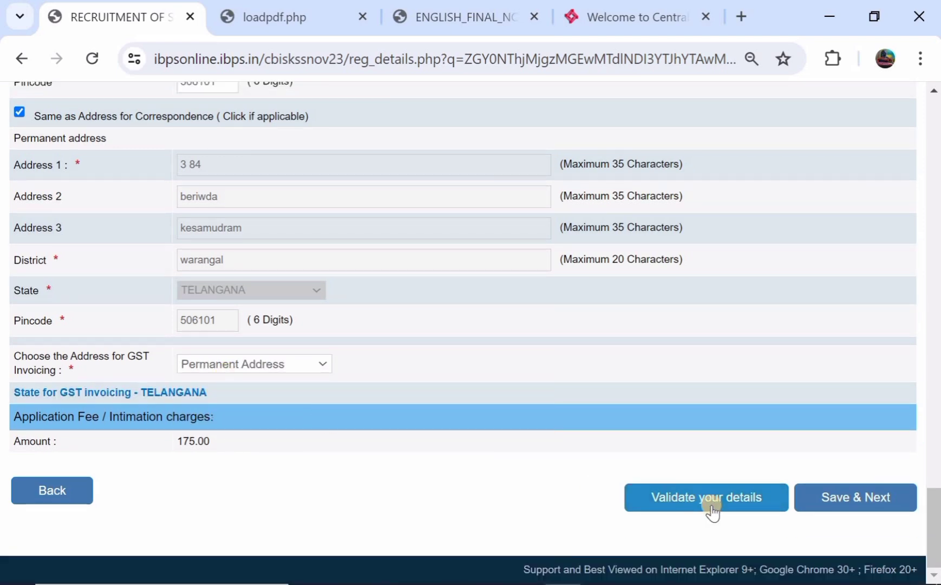
{"action": "scroll", "coordinate": [449, 205], "scroll_direction": "up", "scroll_amount": 3}
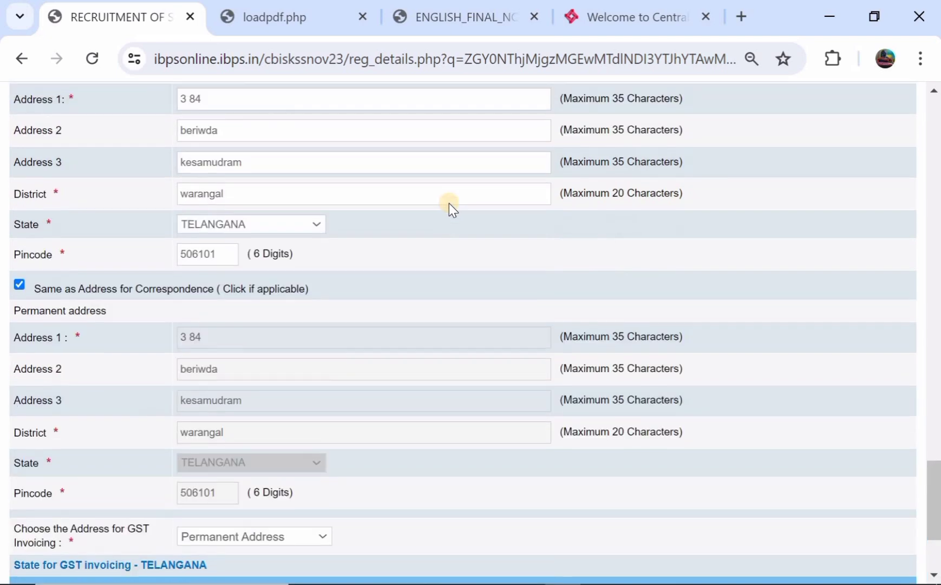
{"action": "scroll", "coordinate": [450, 205], "scroll_direction": "down", "scroll_amount": 3}
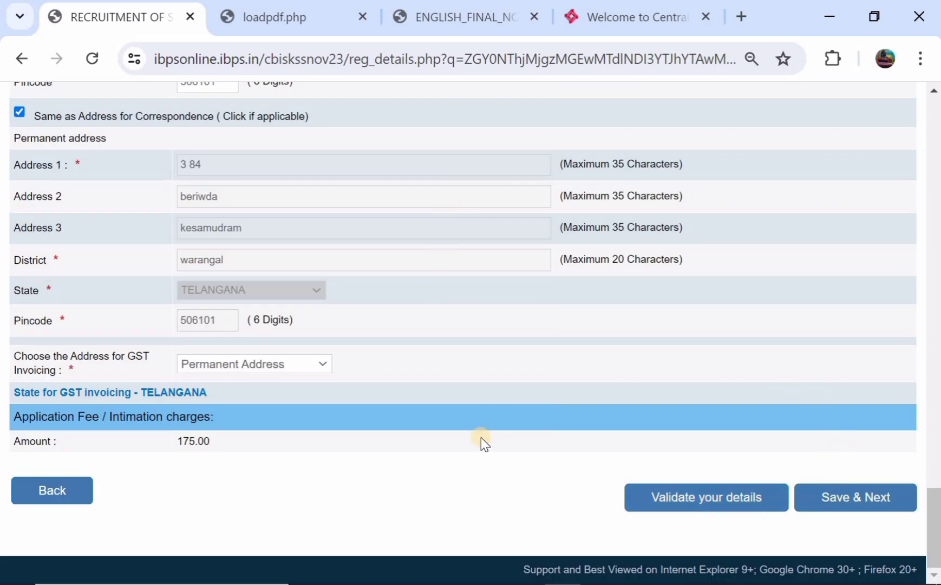
{"action": "left_click", "coordinate": [840, 502]}
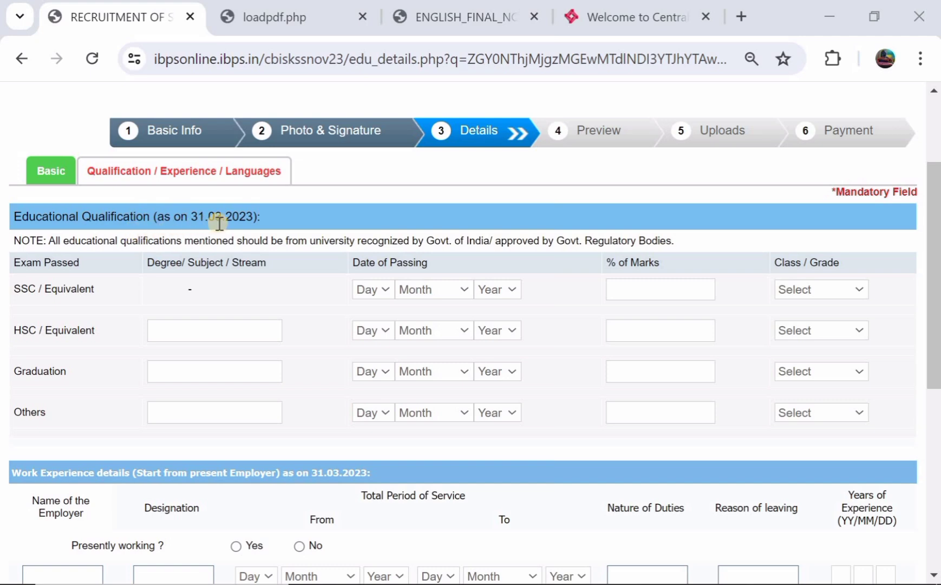
Fill the SSC row: passed 04 July 2015, 78.00% marks, Pass Class
{"action": "scroll", "coordinate": [219, 222], "scroll_direction": "down", "scroll_amount": 1}
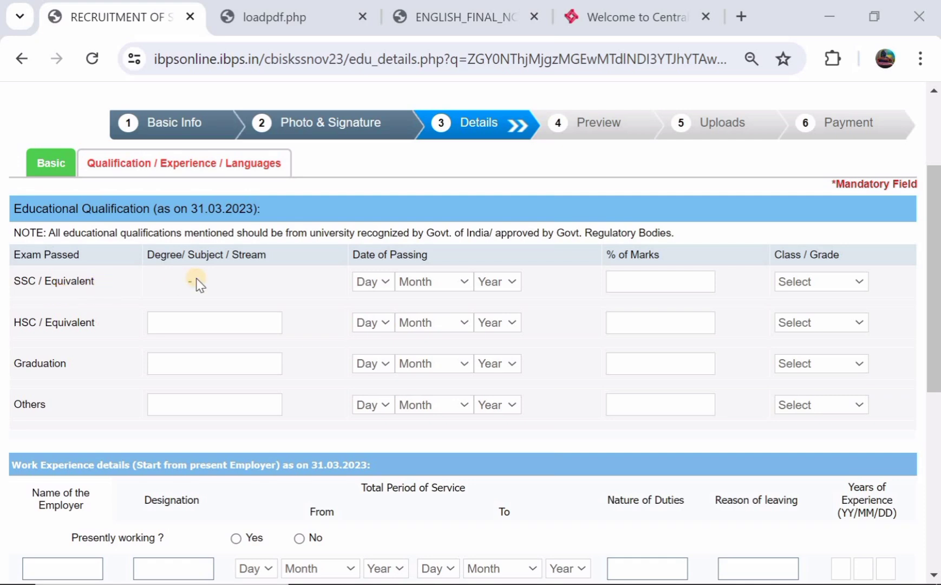
{"action": "left_click", "coordinate": [380, 281]}
{"action": "left_click", "coordinate": [365, 357]}
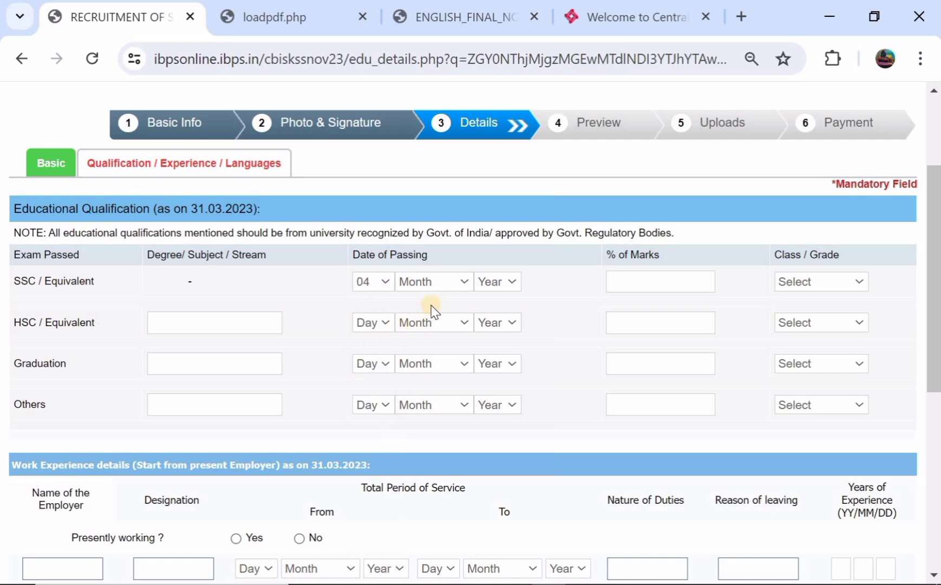
{"action": "left_click", "coordinate": [431, 281]}
{"action": "left_click", "coordinate": [442, 400]}
{"action": "left_click", "coordinate": [498, 282]}
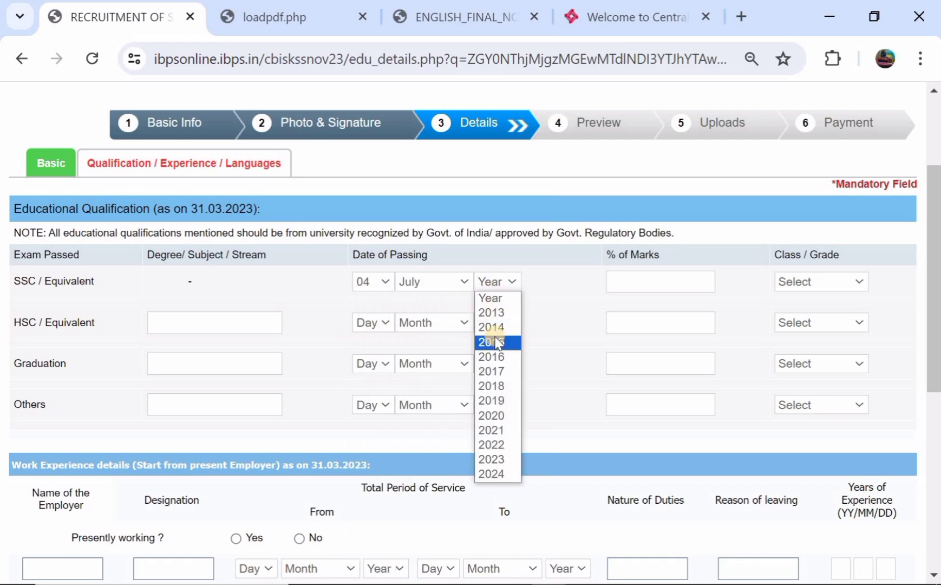
{"action": "left_click", "coordinate": [497, 342]}
{"action": "left_click", "coordinate": [639, 277]}
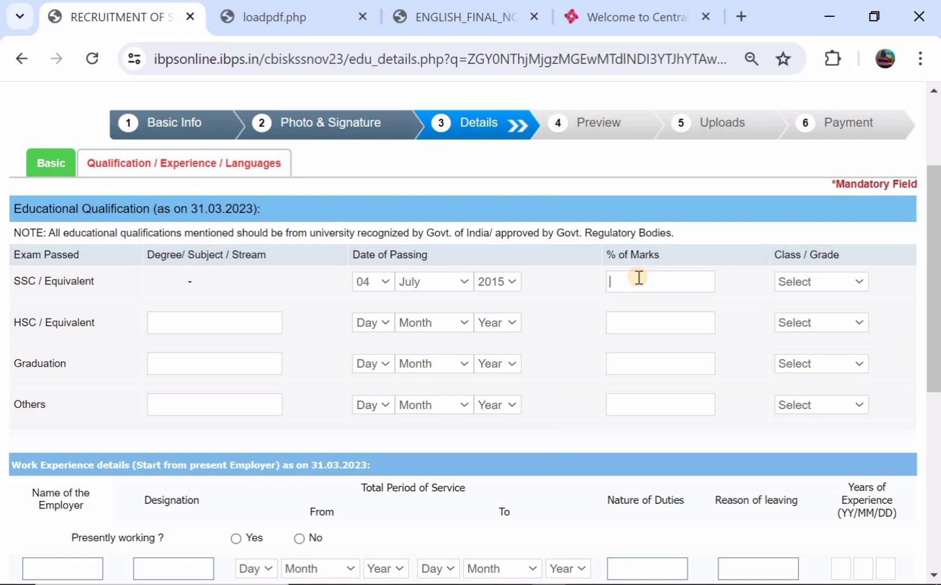
{"action": "type", "text": "78"}
{"action": "left_click", "coordinate": [825, 287]}
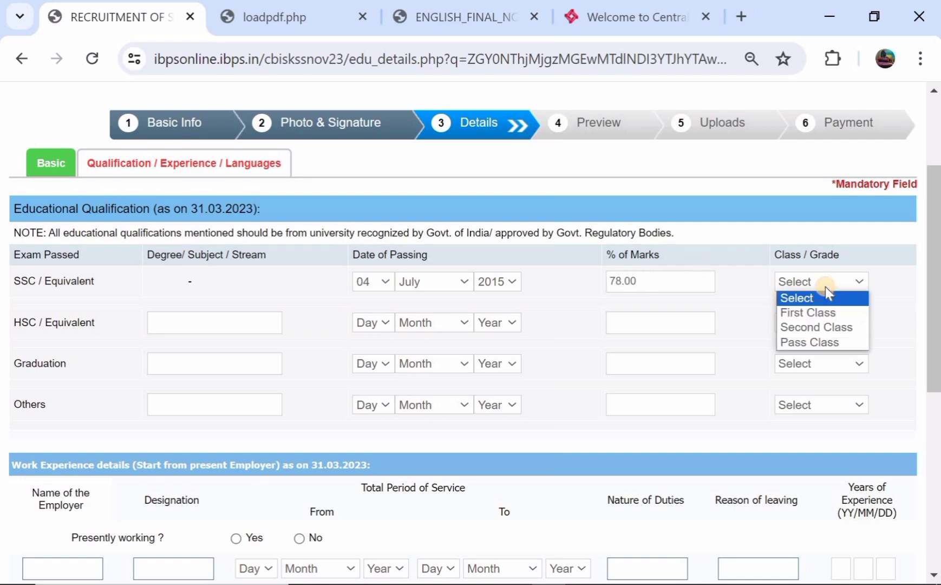
{"action": "left_click", "coordinate": [810, 342]}
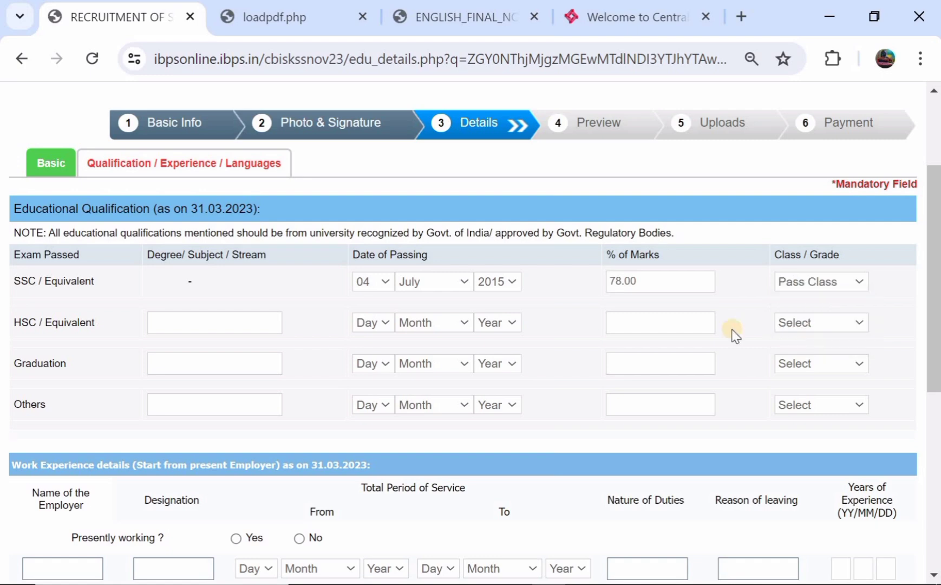
Enter HSC stream 'ts' with a passing date of 28 April 2017
{"action": "left_click", "coordinate": [182, 326]}
{"action": "type", "text": "ts"}
{"action": "left_click", "coordinate": [372, 320]}
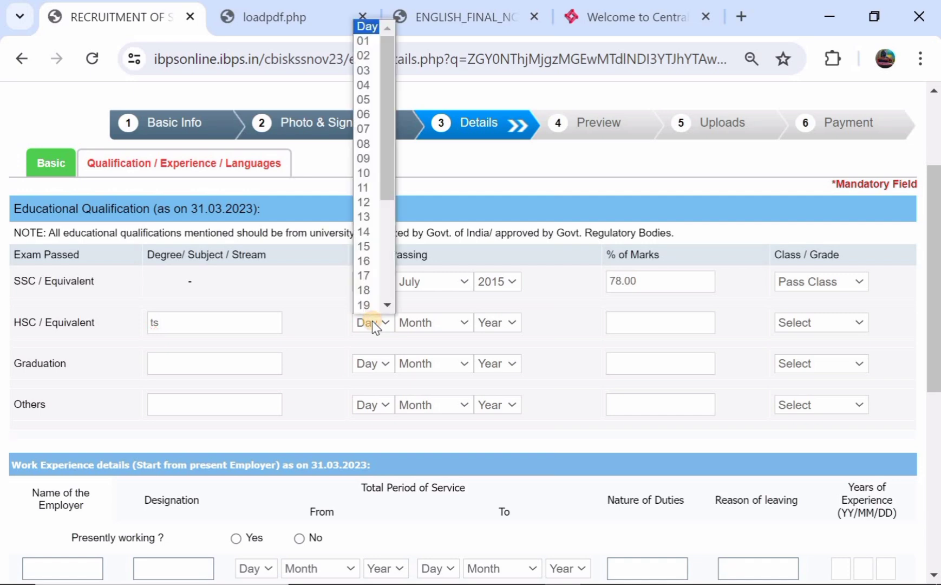
{"action": "scroll", "coordinate": [385, 245], "scroll_direction": "down", "scroll_amount": 3}
{"action": "left_click", "coordinate": [368, 262]}
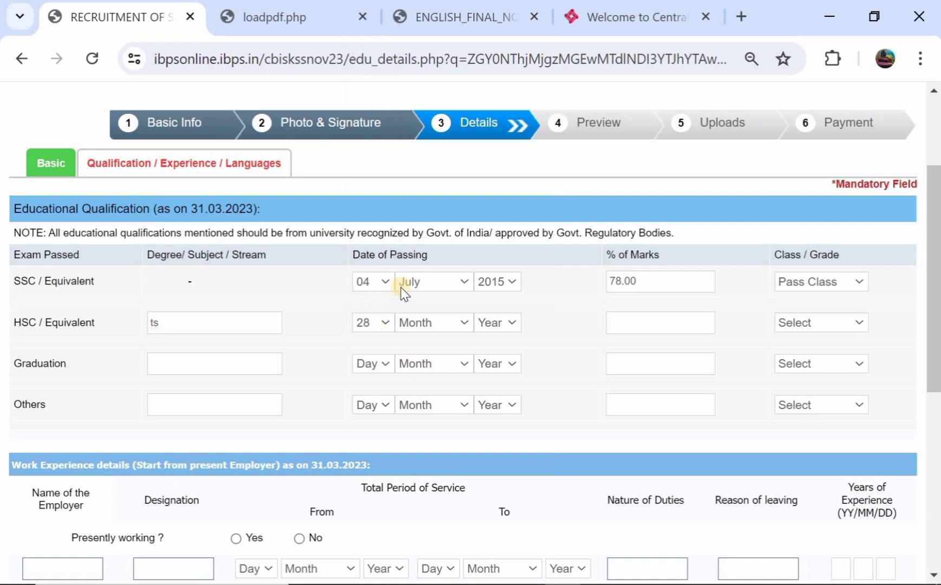
{"action": "left_click", "coordinate": [425, 321]}
{"action": "left_click", "coordinate": [426, 397]}
{"action": "left_click", "coordinate": [496, 324]}
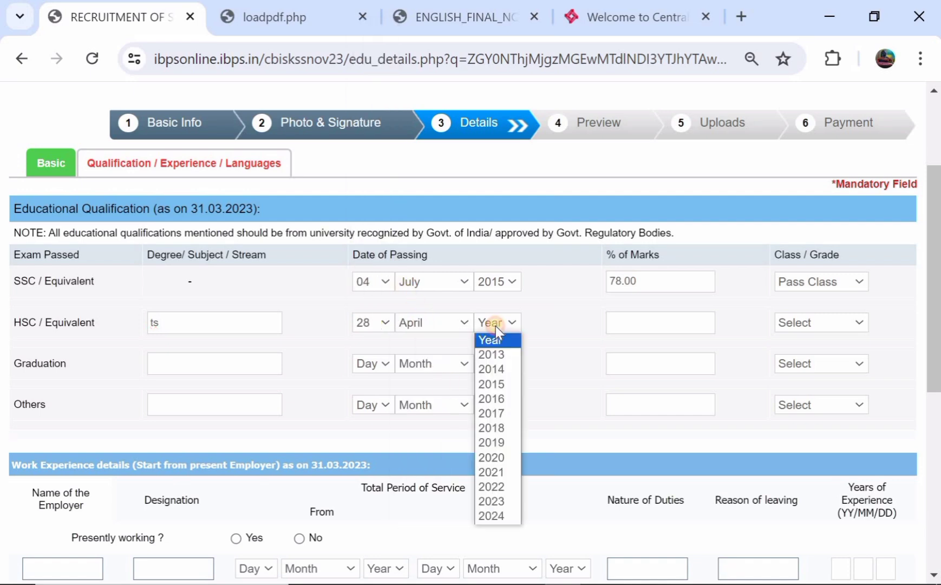
{"action": "left_click", "coordinate": [499, 413]}
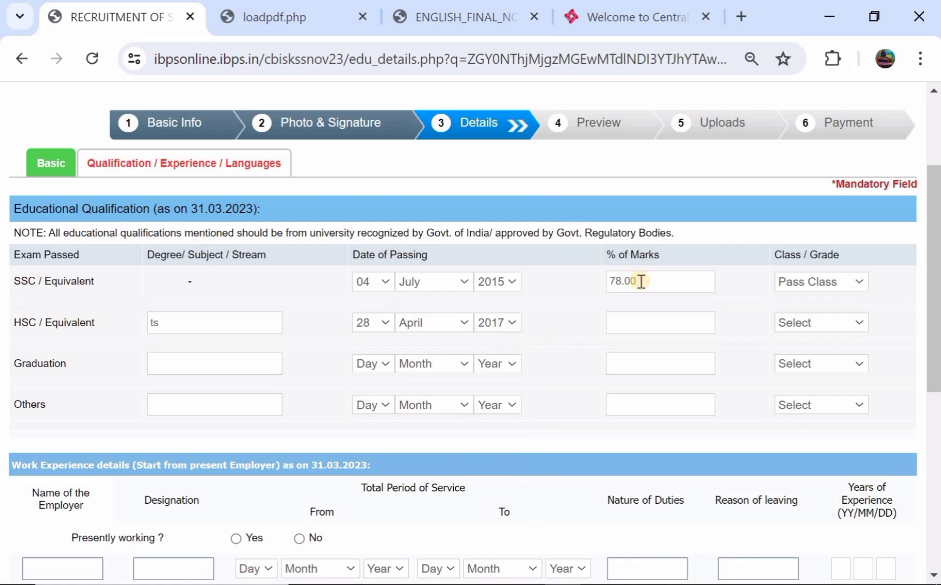
Record 85.00% HSC marks with Pass Class
{"action": "left_click", "coordinate": [649, 328]}
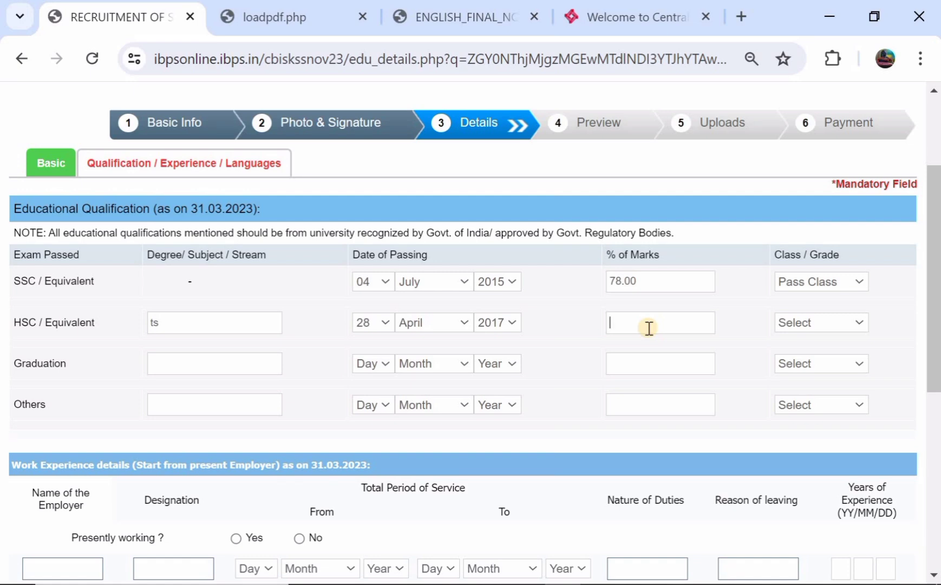
{"action": "type", "text": "85"}
{"action": "left_click", "coordinate": [806, 323]}
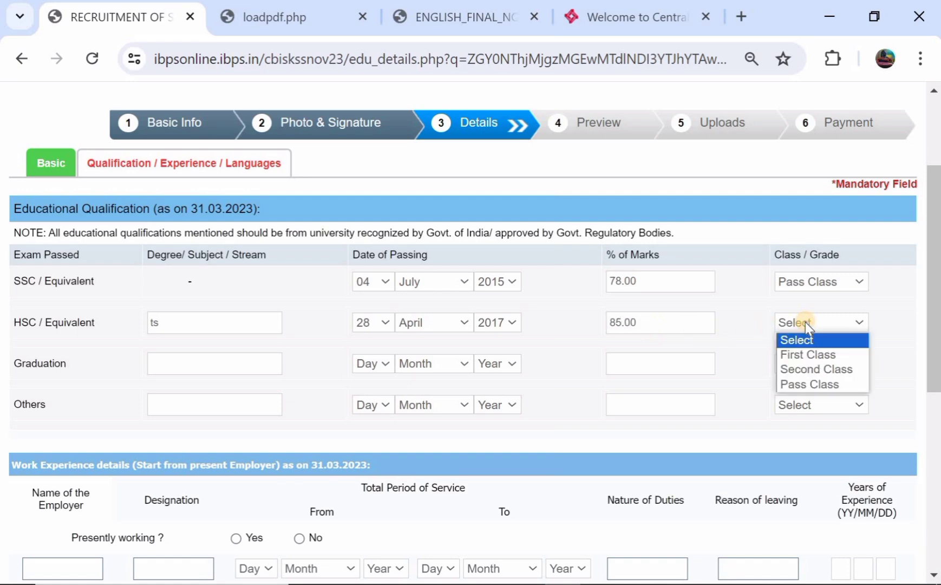
{"action": "left_click", "coordinate": [806, 384]}
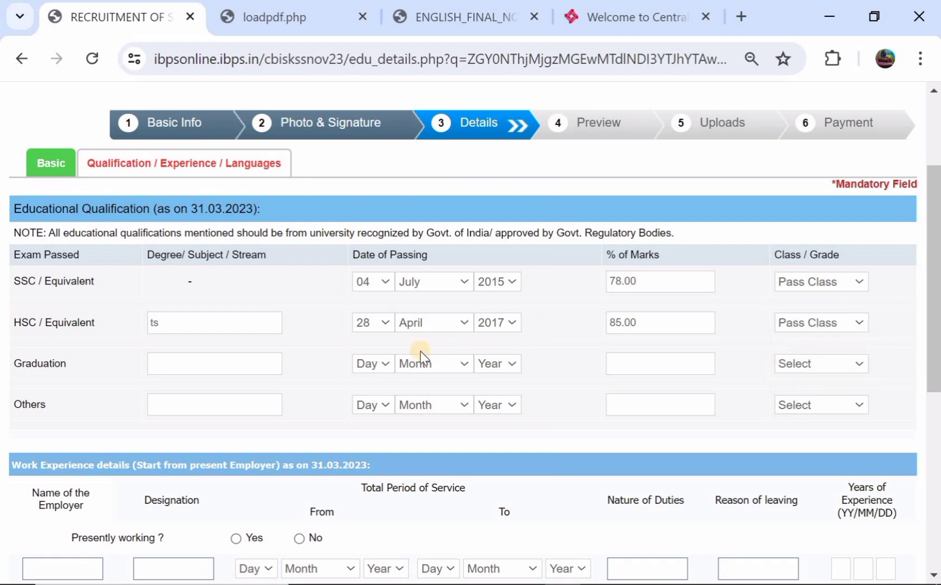
{"action": "left_click", "coordinate": [213, 361]}
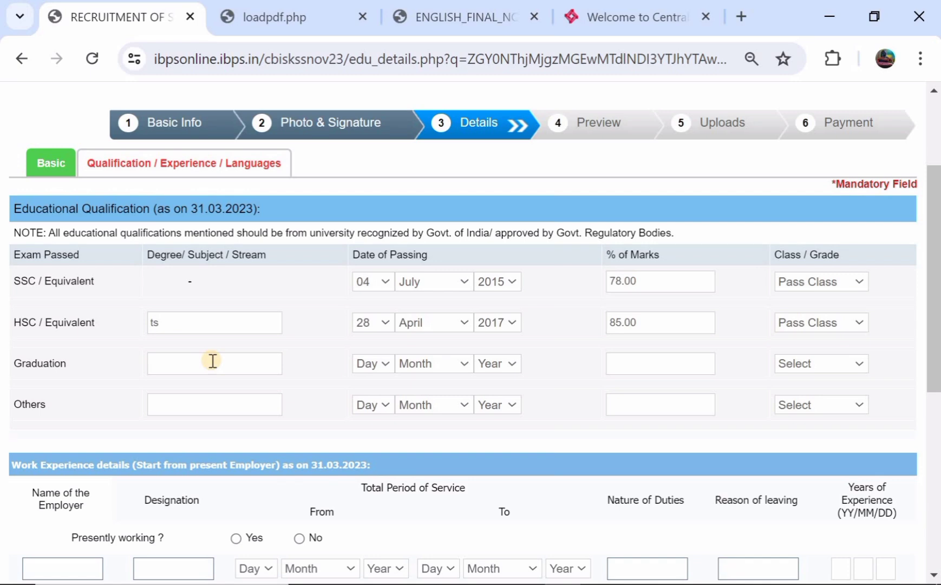
Set the Graduation passing date to 15 May 2019
{"action": "left_click", "coordinate": [213, 361]}
{"action": "left_click", "coordinate": [365, 362]}
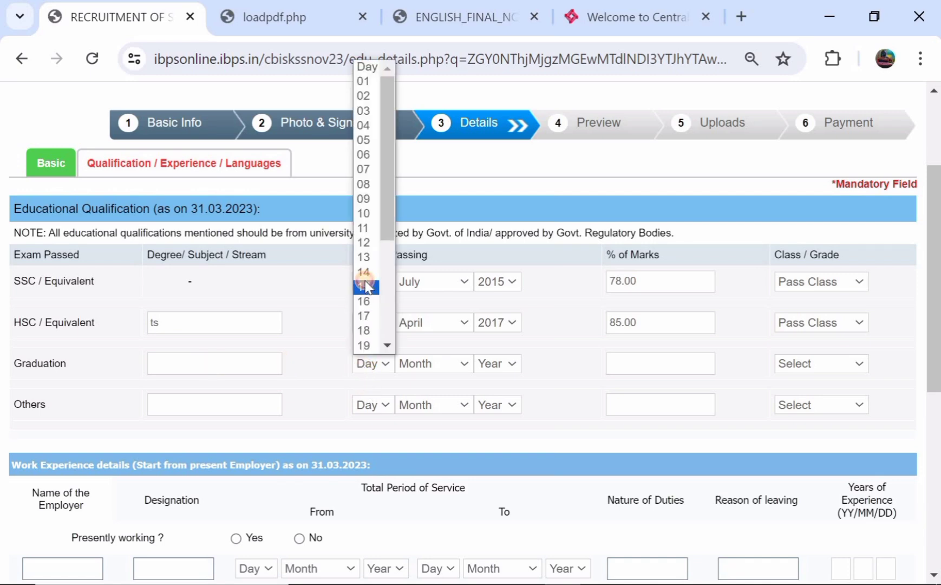
{"action": "left_click", "coordinate": [366, 287]}
{"action": "left_click", "coordinate": [407, 360]}
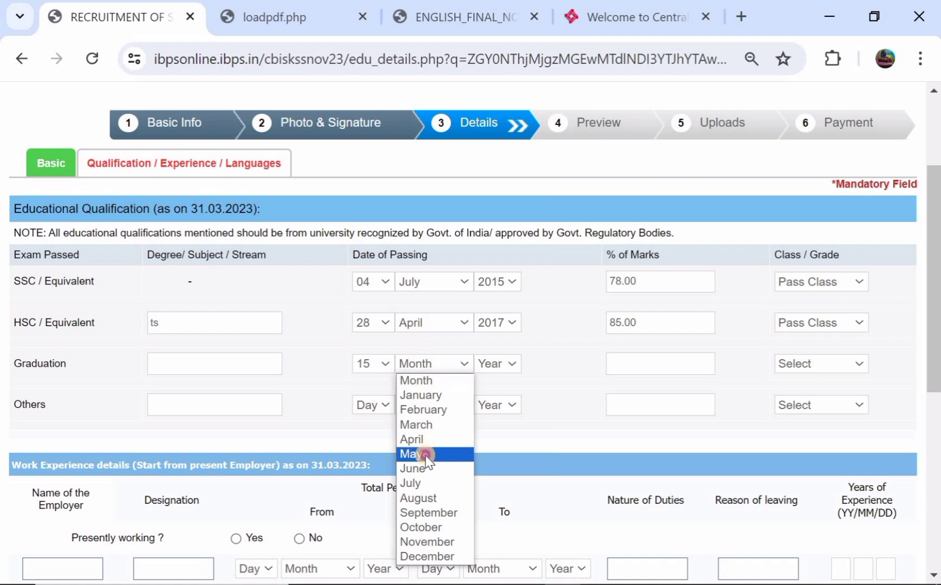
{"action": "left_click", "coordinate": [425, 455]}
{"action": "left_click", "coordinate": [499, 363]}
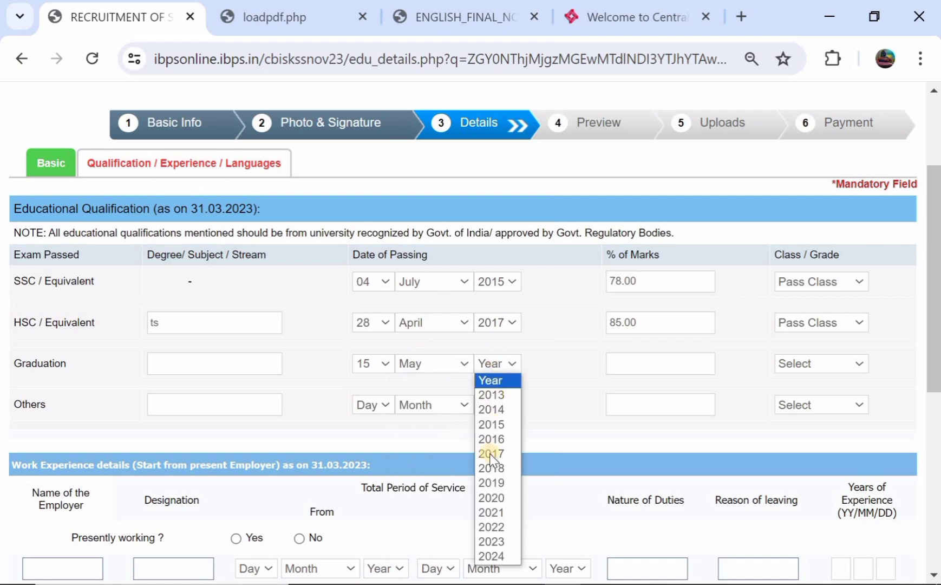
{"action": "left_click", "coordinate": [487, 484]}
Record 76.00% Graduation marks with Pass Class
{"action": "left_click", "coordinate": [640, 361]}
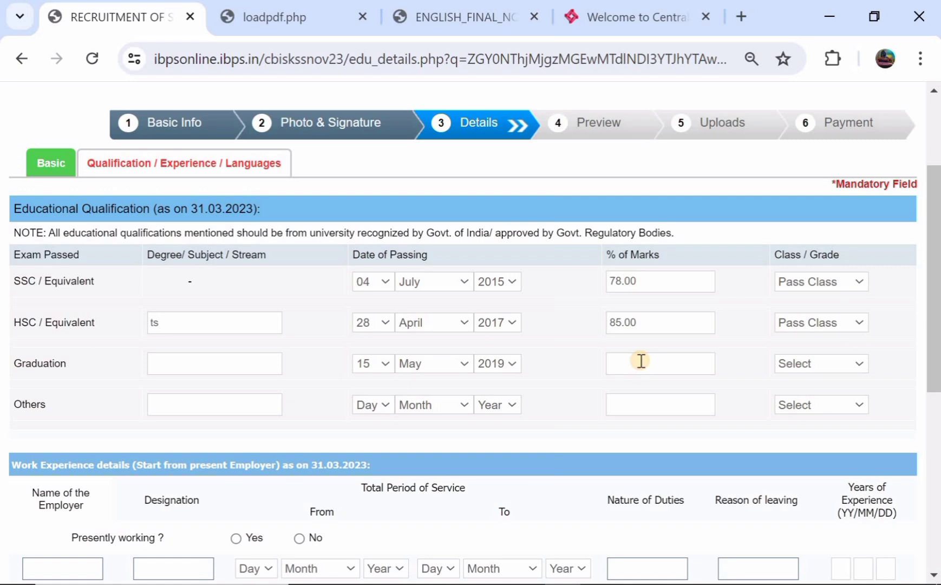
{"action": "type", "text": "76"}
{"action": "left_click", "coordinate": [816, 366]}
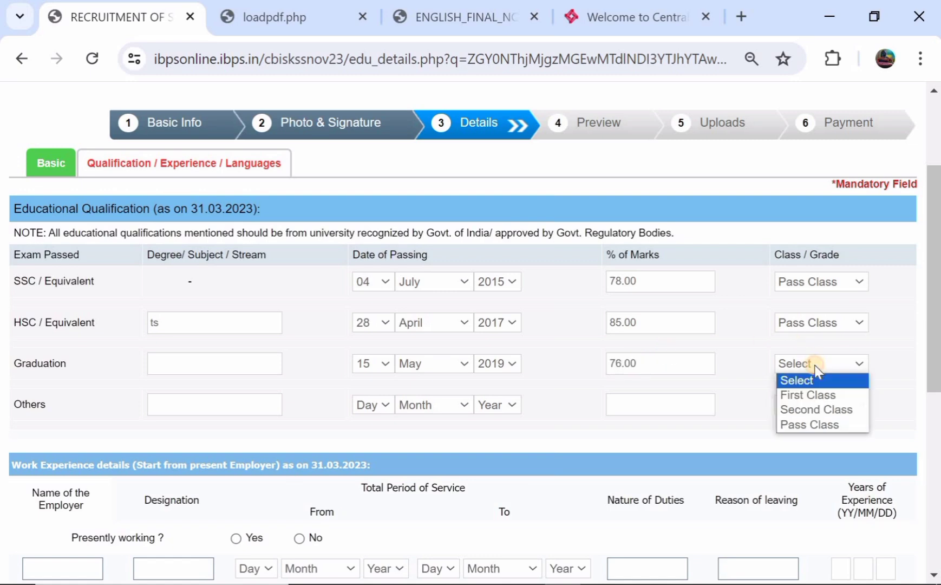
{"action": "left_click", "coordinate": [807, 424]}
{"action": "scroll", "coordinate": [460, 373], "scroll_direction": "down", "scroll_amount": 1}
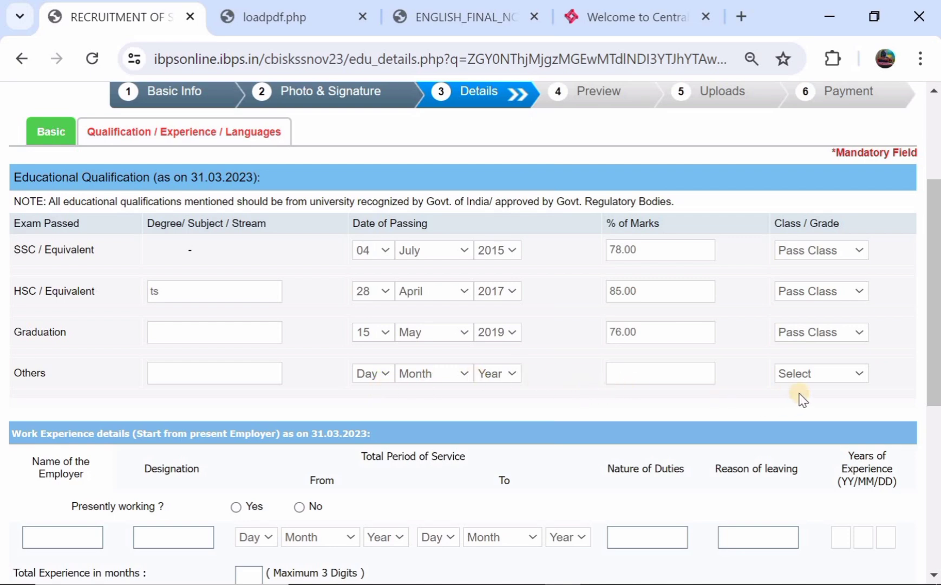
{"action": "scroll", "coordinate": [806, 384], "scroll_direction": "down", "scroll_amount": 1}
{"action": "scroll", "coordinate": [806, 382], "scroll_direction": "down", "scroll_amount": 3}
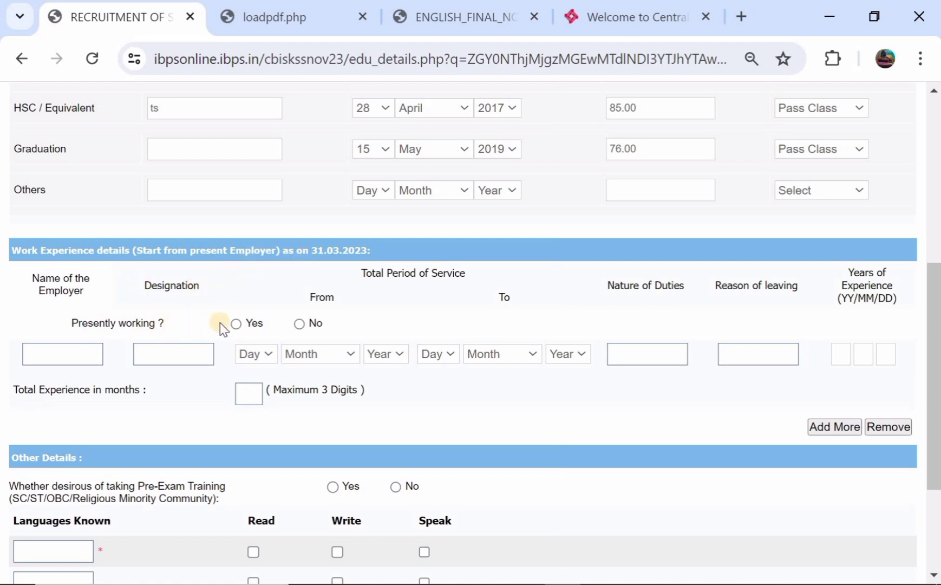
Answer No to 'Presently working?' under Work Experience
{"action": "left_click", "coordinate": [236, 325]}
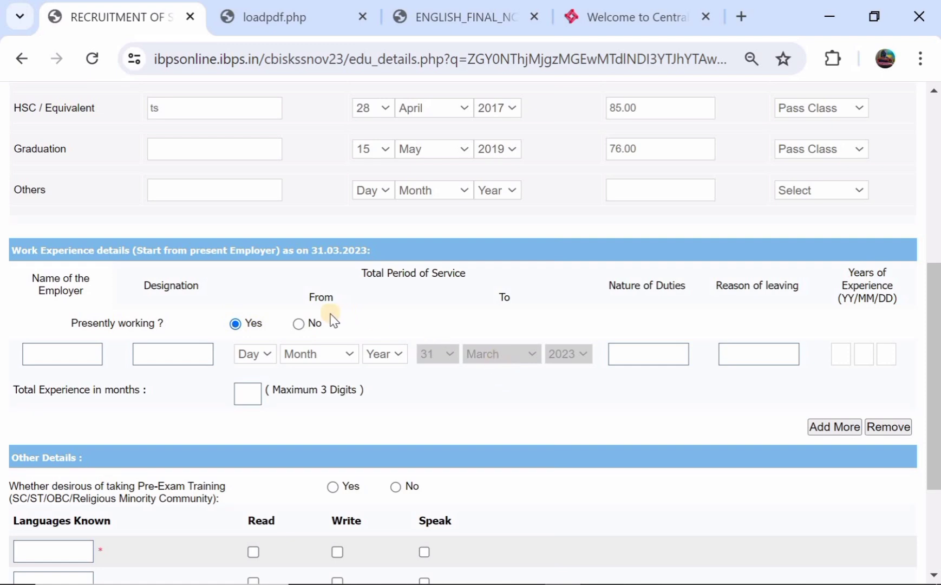
{"action": "left_click", "coordinate": [298, 324]}
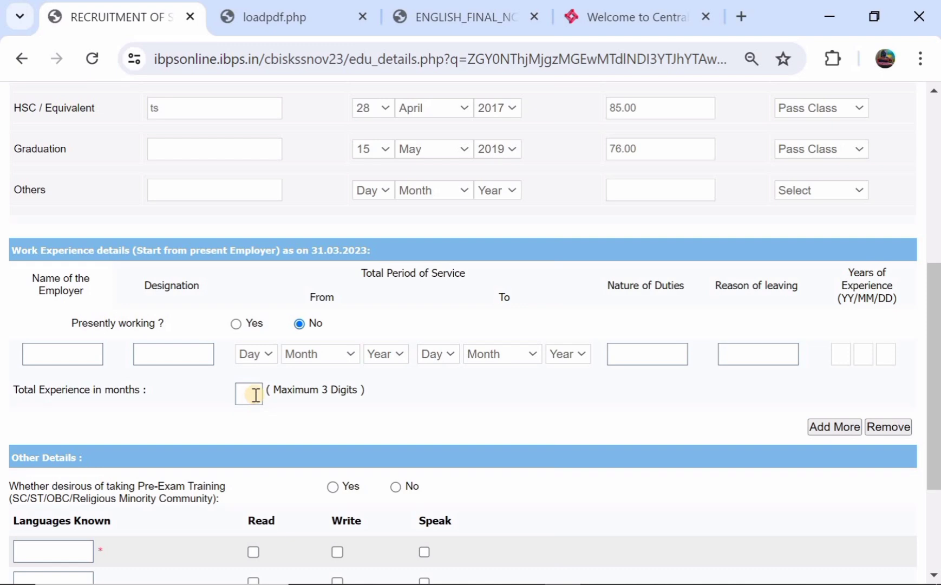
{"action": "scroll", "coordinate": [254, 395], "scroll_direction": "down", "scroll_amount": 1}
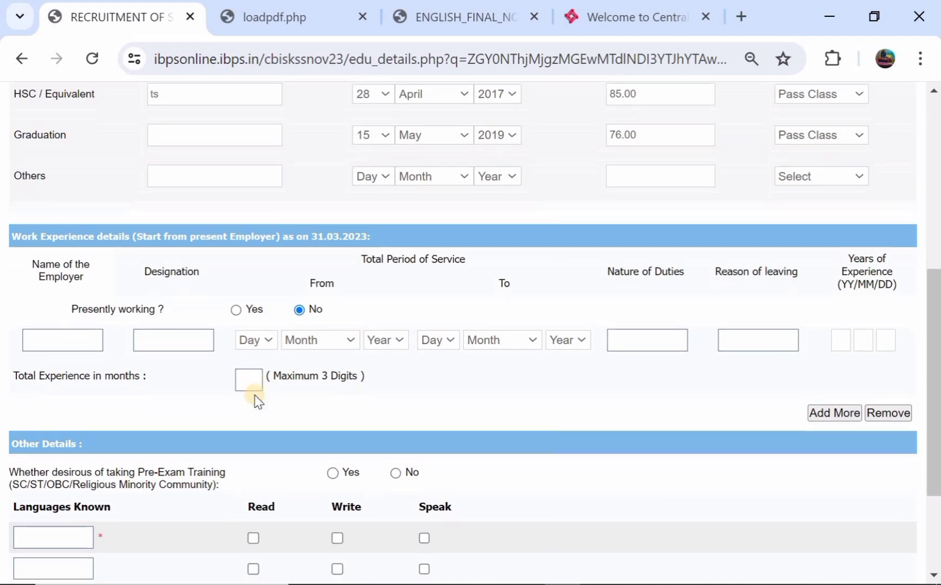
{"action": "scroll", "coordinate": [358, 338], "scroll_direction": "down", "scroll_amount": 2}
{"action": "scroll", "coordinate": [358, 338], "scroll_direction": "down", "scroll_amount": 2}
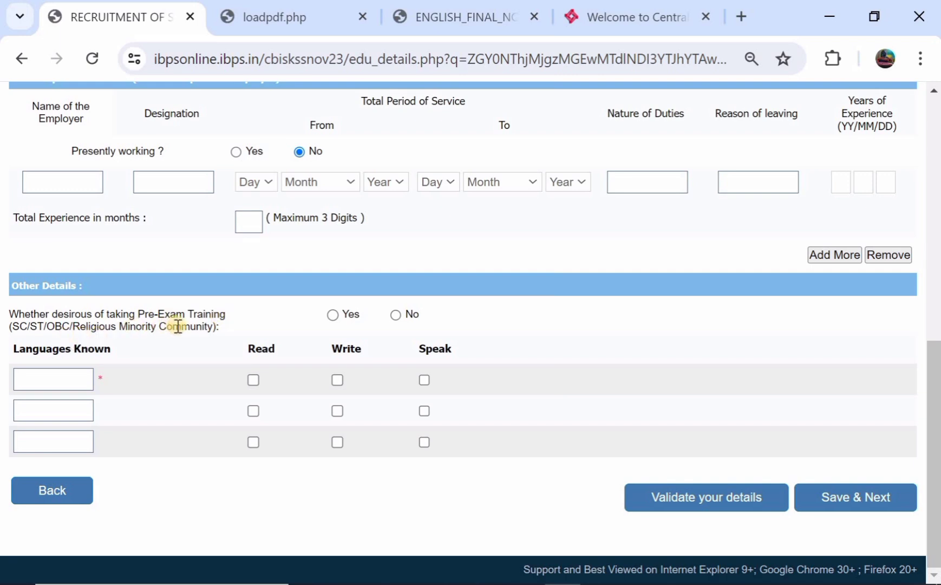
Opt in to pre-exam training and add TELUGU as read, written and spoken
{"action": "left_click", "coordinate": [332, 315]}
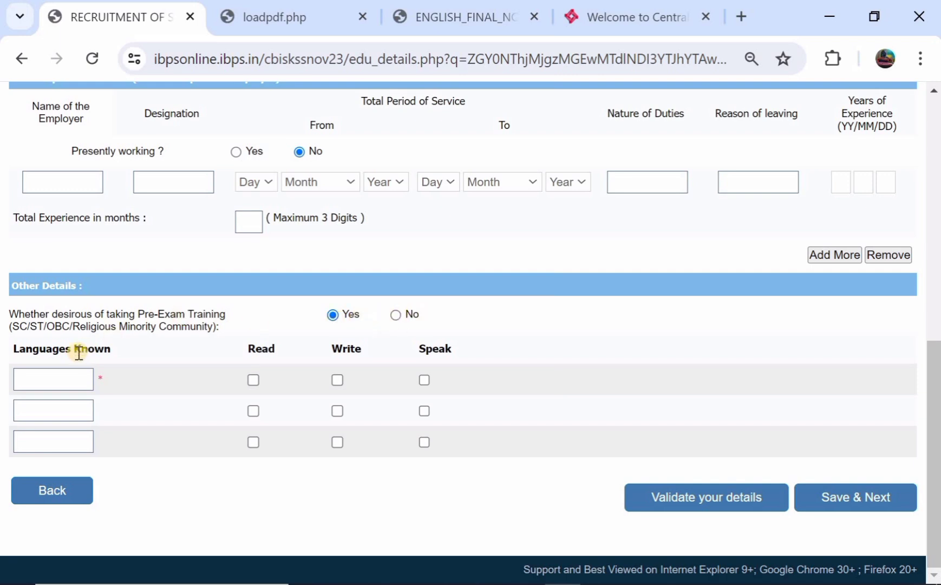
{"action": "left_click", "coordinate": [57, 379]}
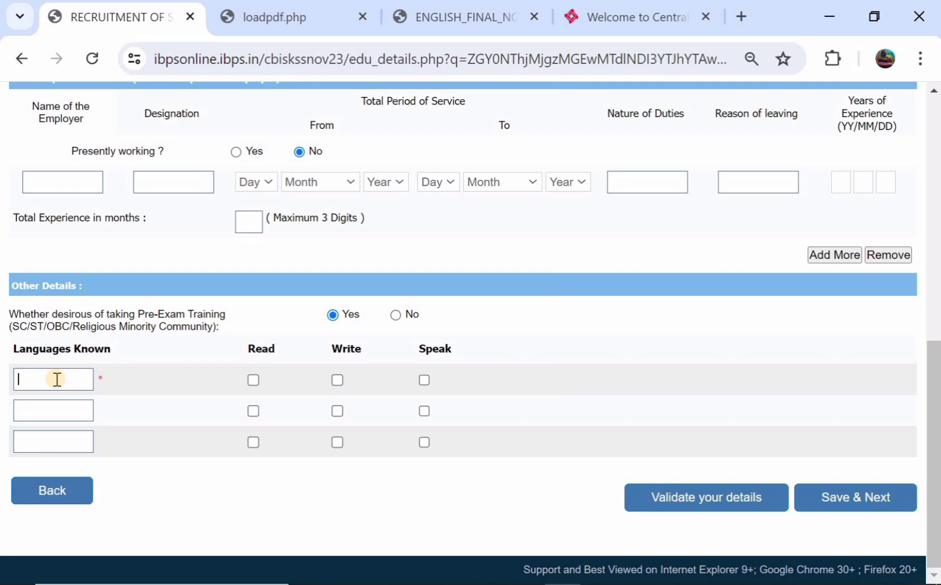
{"action": "type", "text": "t"}
{"action": "key", "text": "BackSpace"}
{"action": "key", "text": "BackSpace"}
{"action": "type", "text": "TELUGU"}
{"action": "left_click", "coordinate": [254, 380]}
{"action": "left_click", "coordinate": [337, 379]}
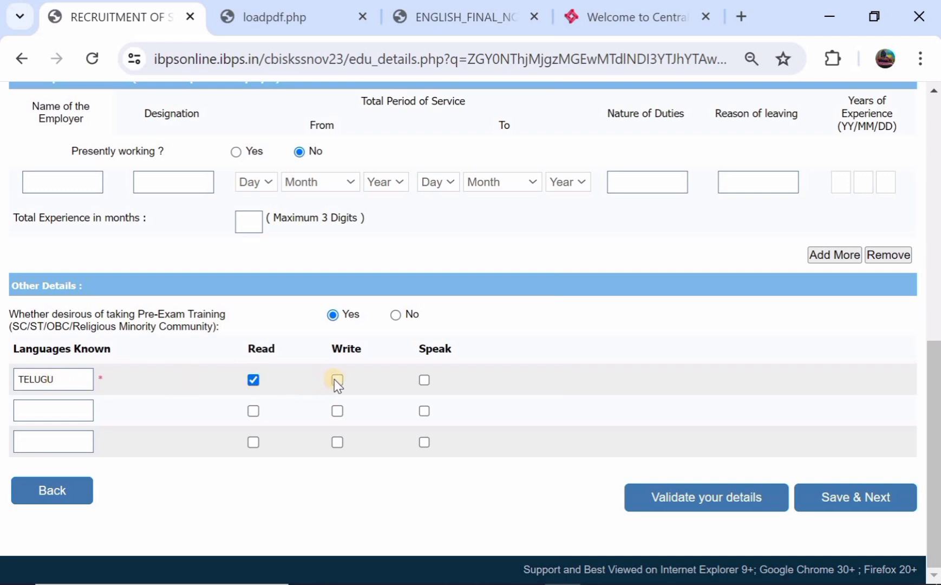
{"action": "left_click", "coordinate": [424, 379]}
Add HINDI as a language read, written and spoken
{"action": "left_click", "coordinate": [64, 412]}
{"action": "type", "text": "HINDI"}
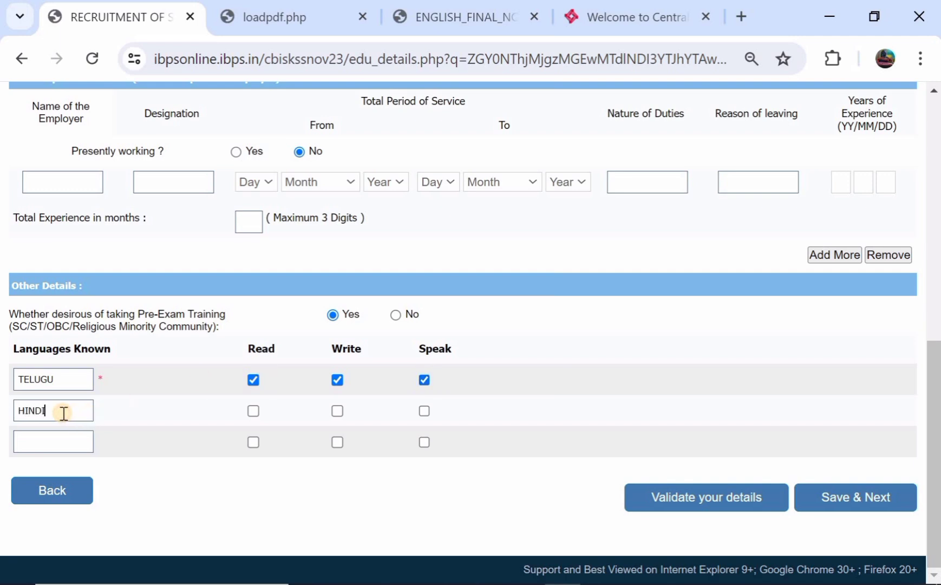
{"action": "left_click", "coordinate": [253, 411]}
{"action": "left_click", "coordinate": [336, 411]}
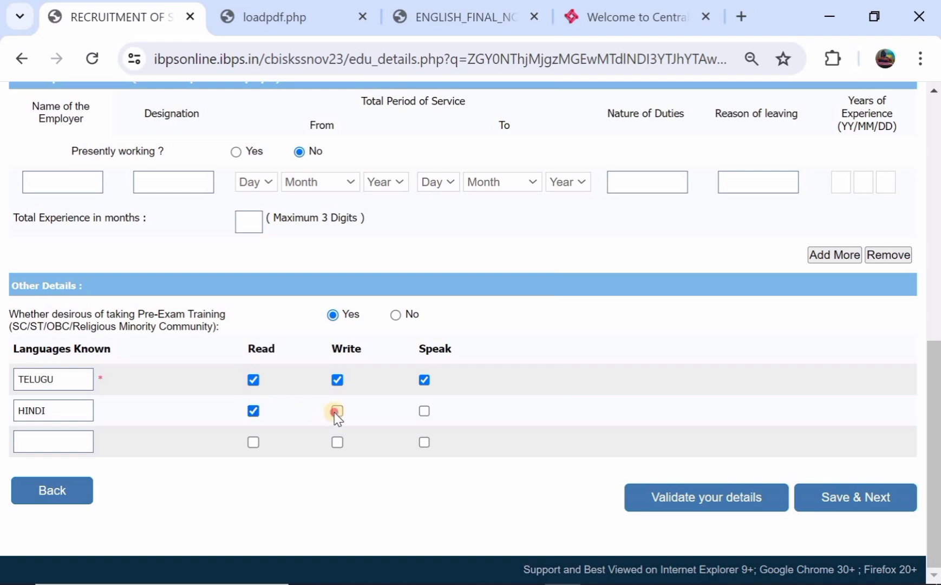
{"action": "left_click", "coordinate": [424, 411]}
{"action": "scroll", "coordinate": [399, 236], "scroll_direction": "up", "scroll_amount": 2}
{"action": "scroll", "coordinate": [399, 236], "scroll_direction": "down", "scroll_amount": 2}
Save the form and review the application preview down to the 21-06-2024 declaration
{"action": "left_click", "coordinate": [877, 511]}
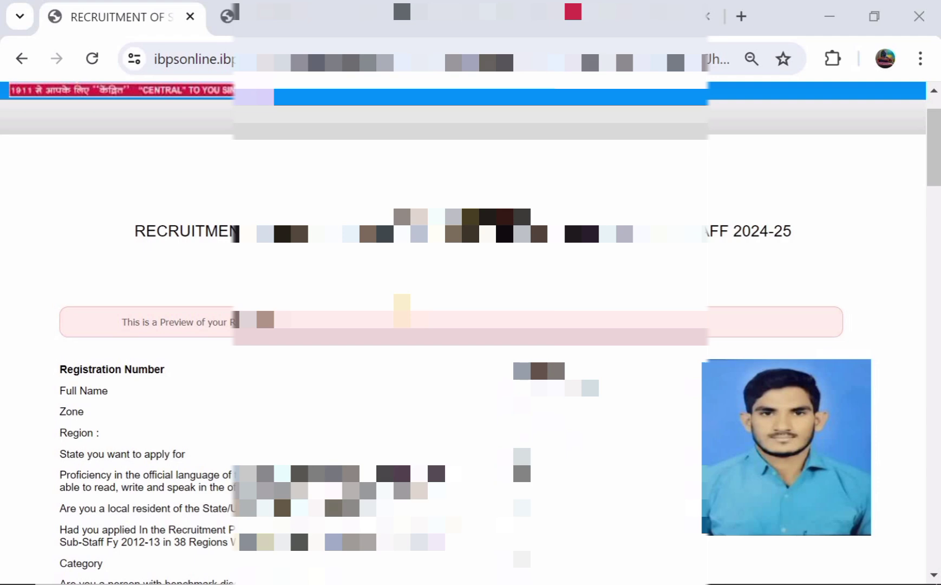
{"action": "scroll", "coordinate": [521, 459], "scroll_direction": "down", "scroll_amount": 7}
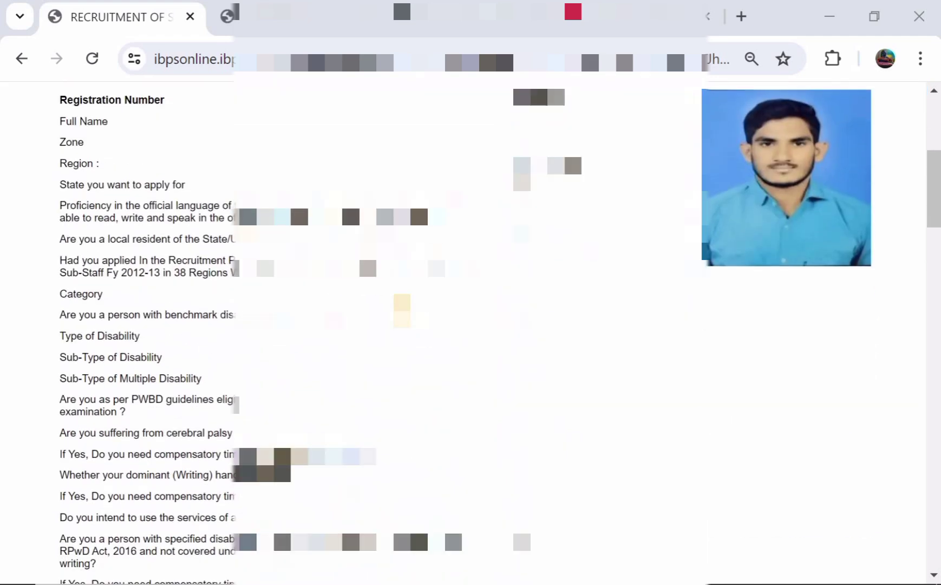
{"action": "scroll", "coordinate": [520, 459], "scroll_direction": "down", "scroll_amount": 9}
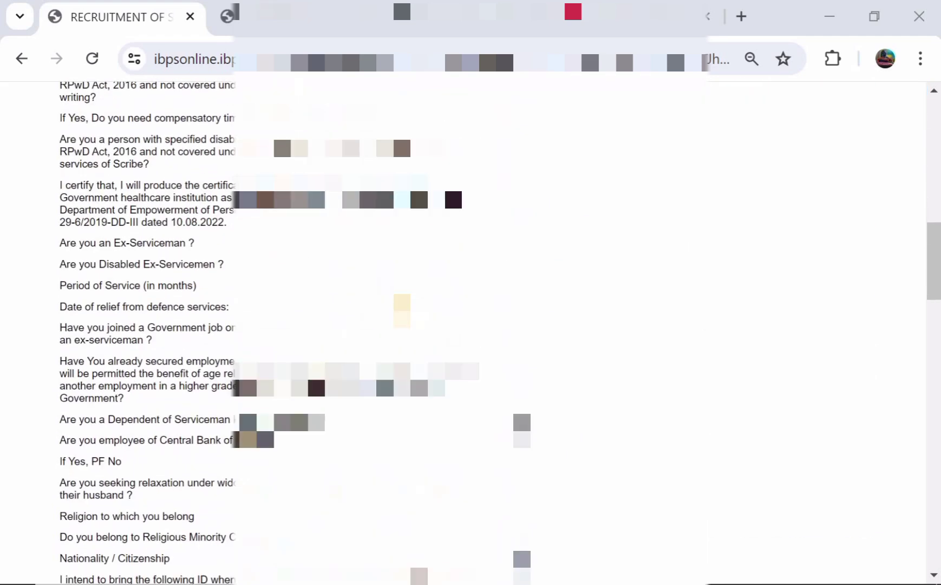
{"action": "scroll", "coordinate": [538, 424], "scroll_direction": "down", "scroll_amount": 9}
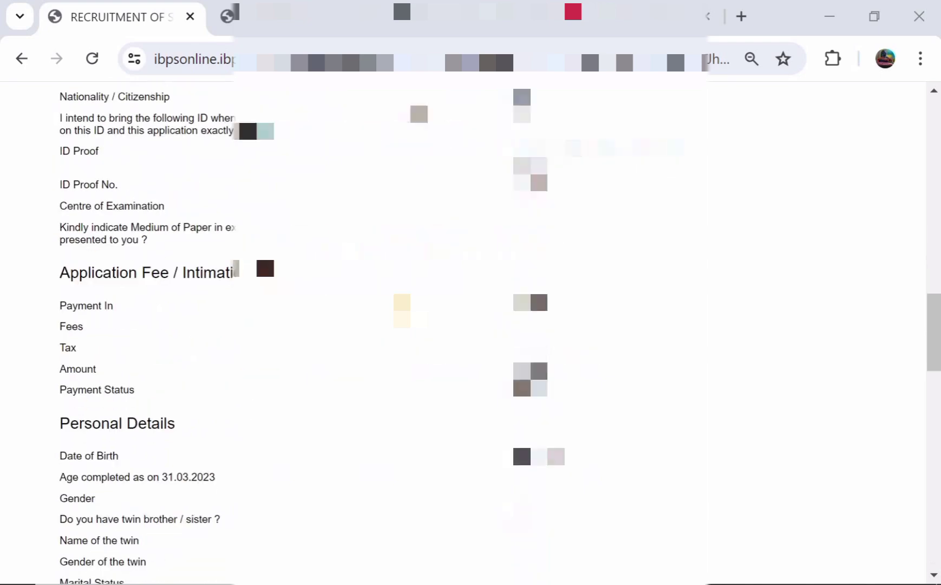
{"action": "scroll", "coordinate": [471, 333], "scroll_direction": "down", "scroll_amount": 10}
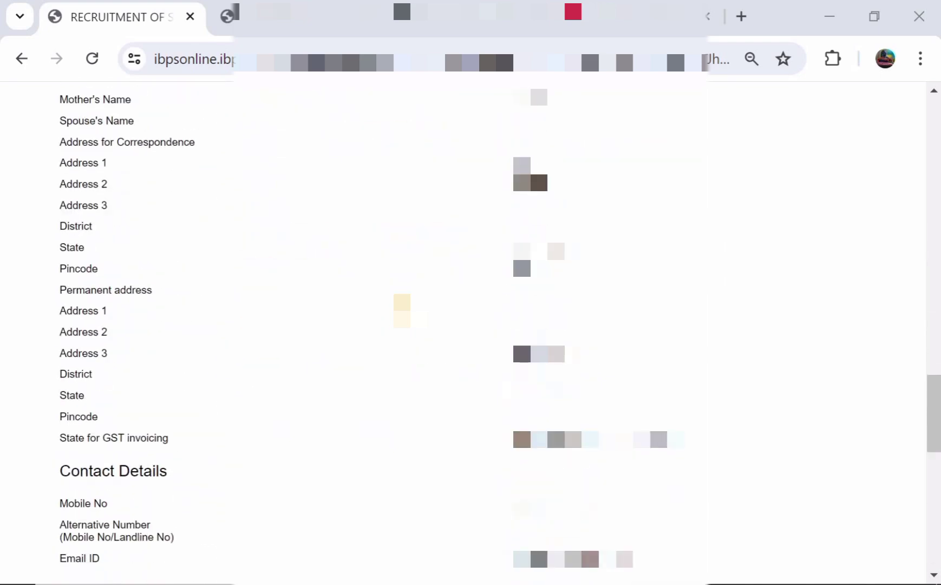
{"action": "scroll", "coordinate": [471, 333], "scroll_direction": "down", "scroll_amount": 4}
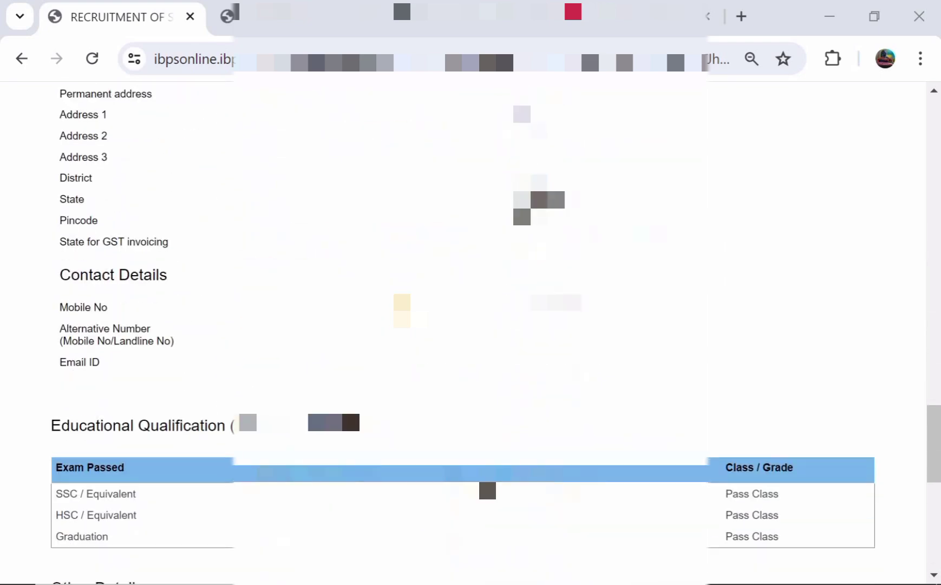
{"action": "scroll", "coordinate": [471, 333], "scroll_direction": "up", "scroll_amount": 3}
{"action": "scroll", "coordinate": [471, 333], "scroll_direction": "up", "scroll_amount": 10}
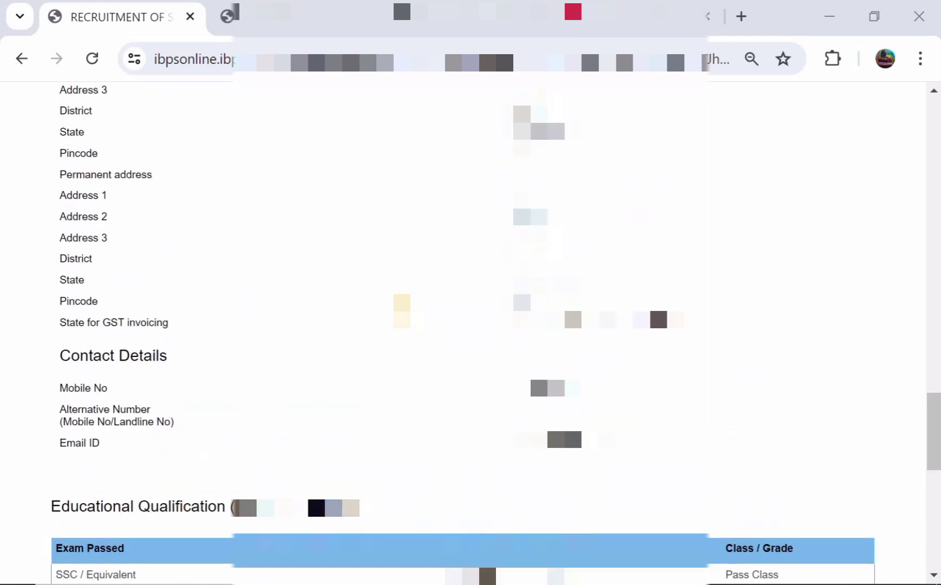
{"action": "scroll", "coordinate": [408, 317], "scroll_direction": "up", "scroll_amount": 2}
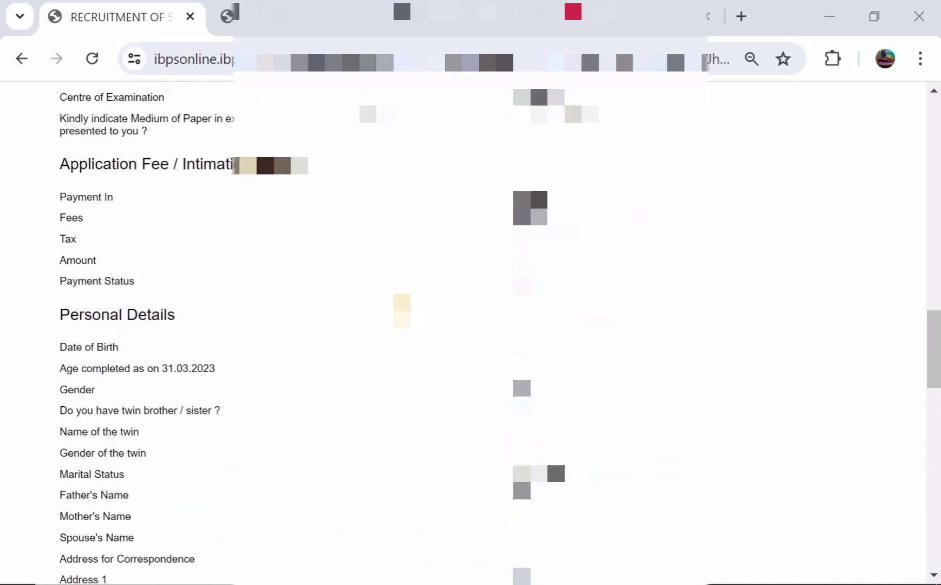
{"action": "scroll", "coordinate": [408, 317], "scroll_direction": "down", "scroll_amount": 17}
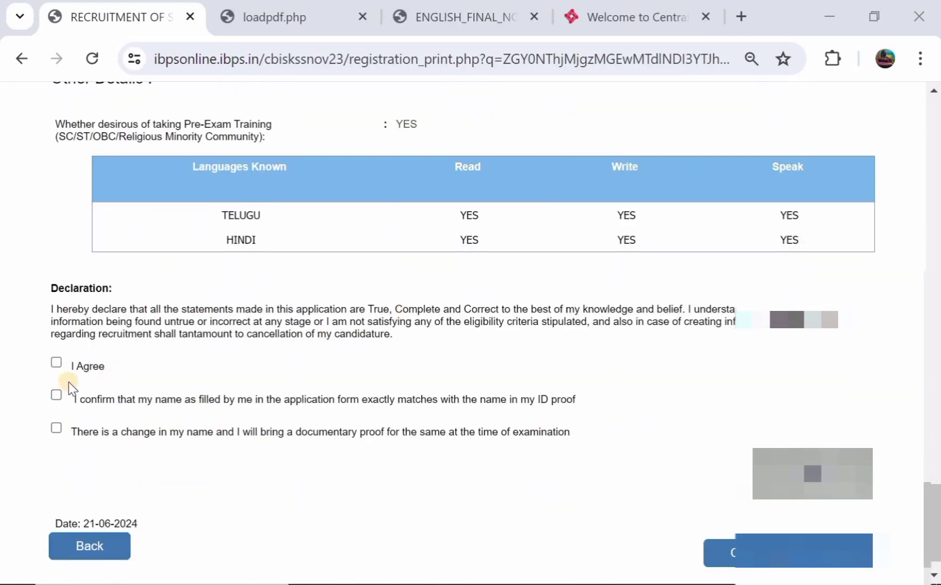
Accept the declaration and name confirmation, then complete registration and confirm both dialogs
{"action": "left_click", "coordinate": [56, 363]}
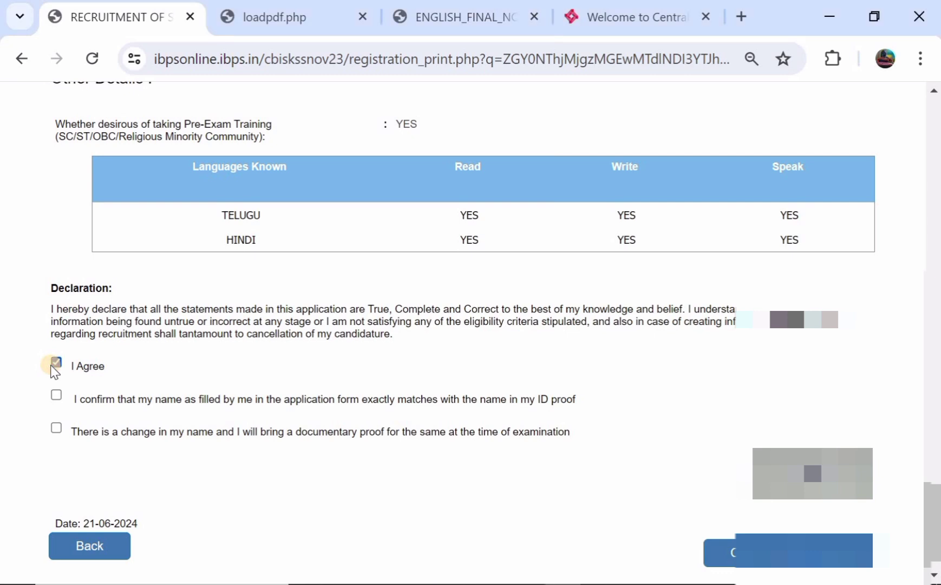
{"action": "left_click", "coordinate": [56, 395]}
{"action": "scroll", "coordinate": [98, 399], "scroll_direction": "down", "scroll_amount": 1}
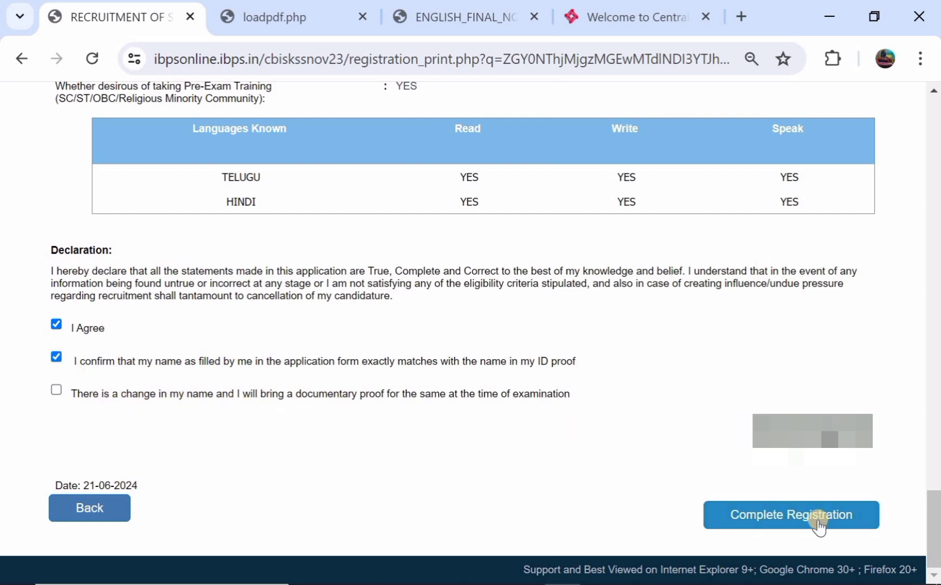
{"action": "left_click", "coordinate": [819, 520]}
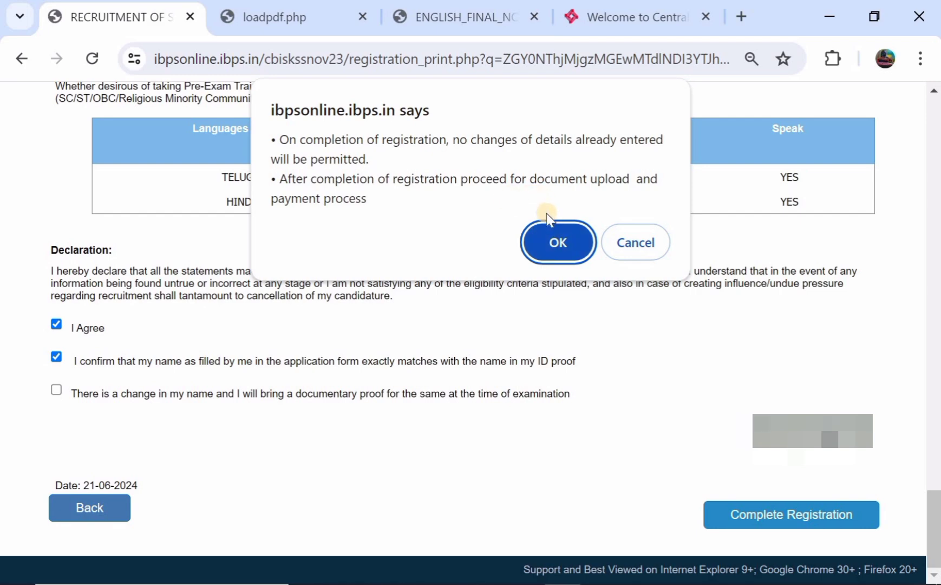
{"action": "left_click", "coordinate": [548, 238]}
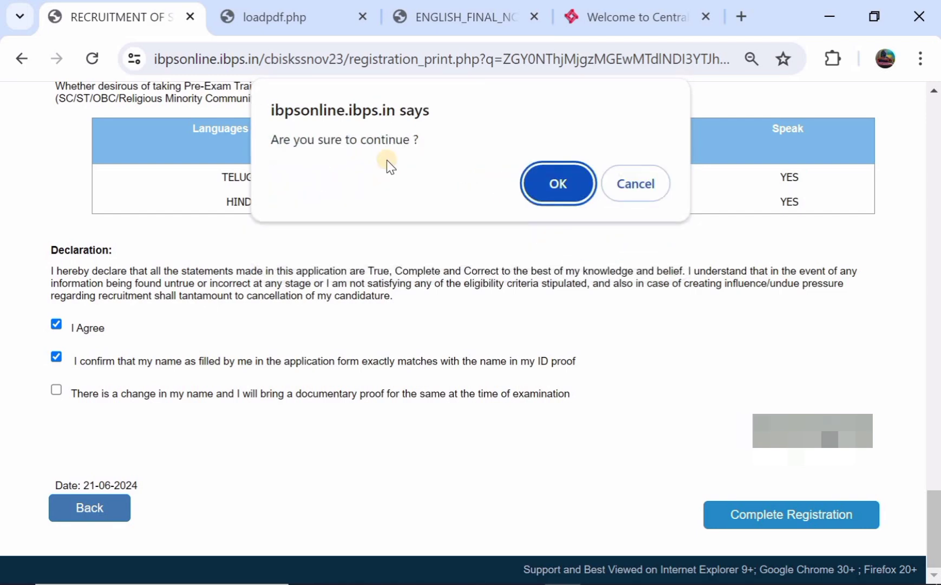
{"action": "left_click", "coordinate": [561, 176]}
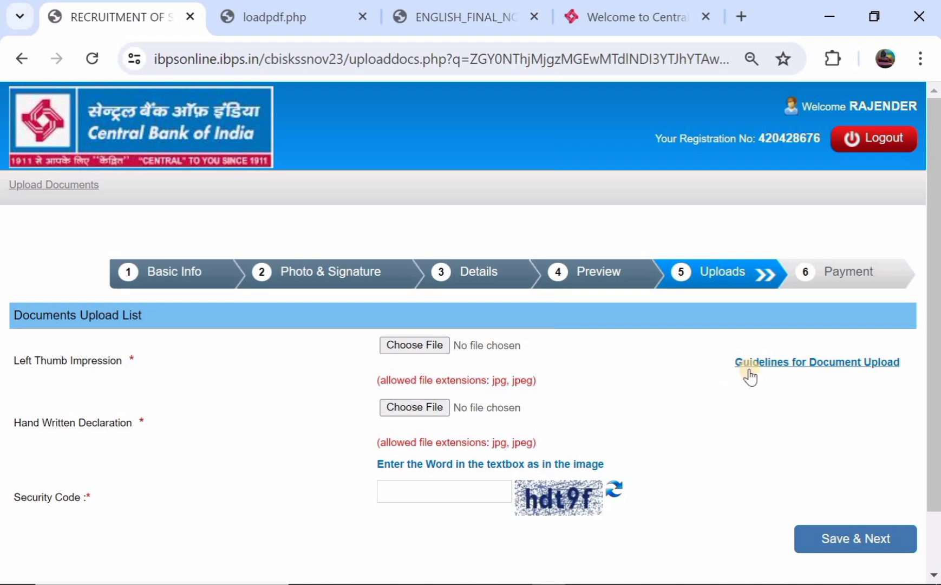
Check the upload guidelines and a sample handwritten declaration wording, then return to Uploads
{"action": "left_click", "coordinate": [769, 369]}
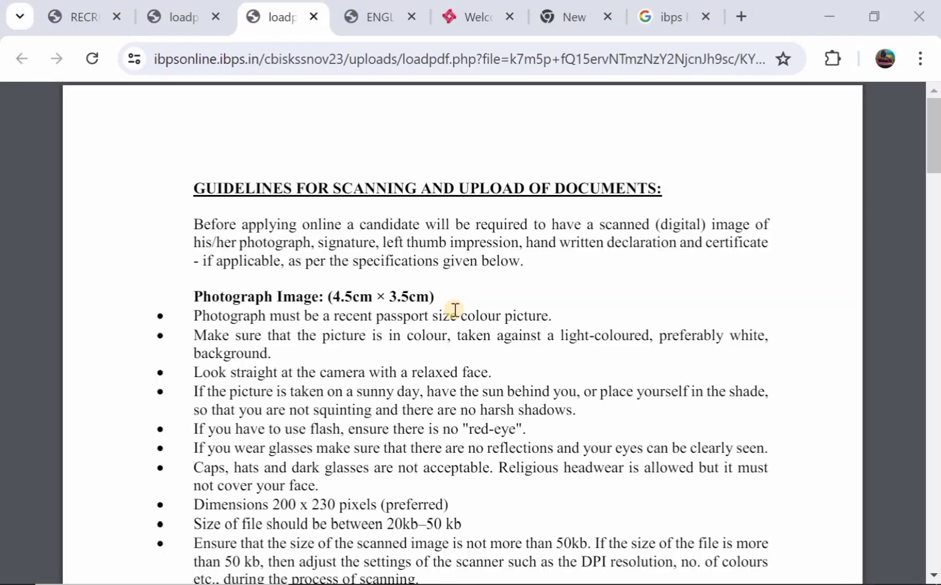
{"action": "scroll", "coordinate": [455, 309], "scroll_direction": "down", "scroll_amount": 9}
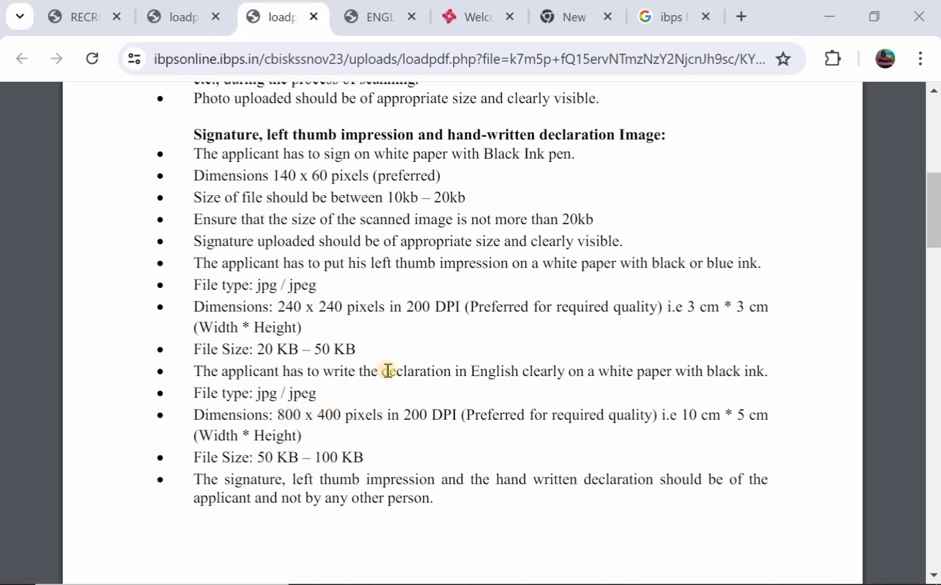
{"action": "left_click", "coordinate": [87, 20]}
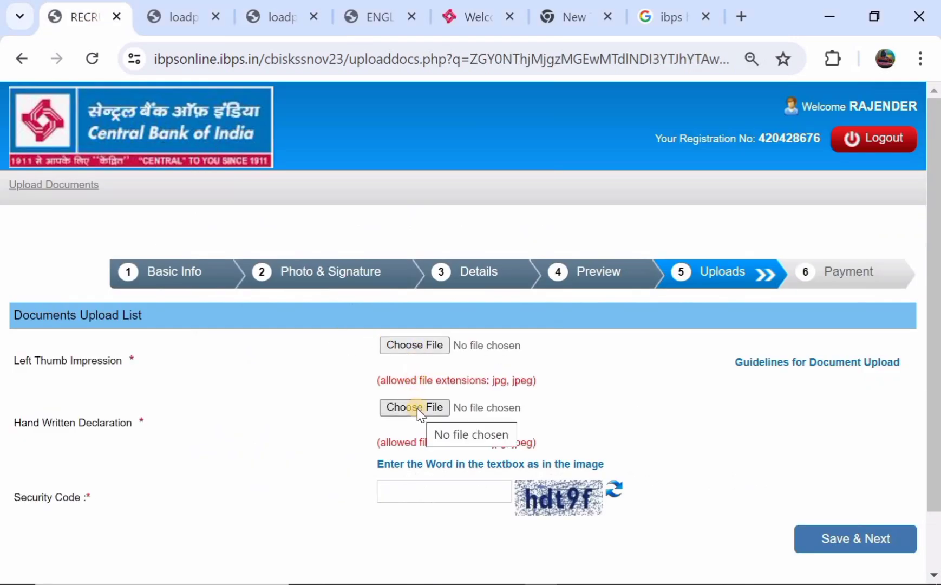
{"action": "left_click", "coordinate": [668, 17]}
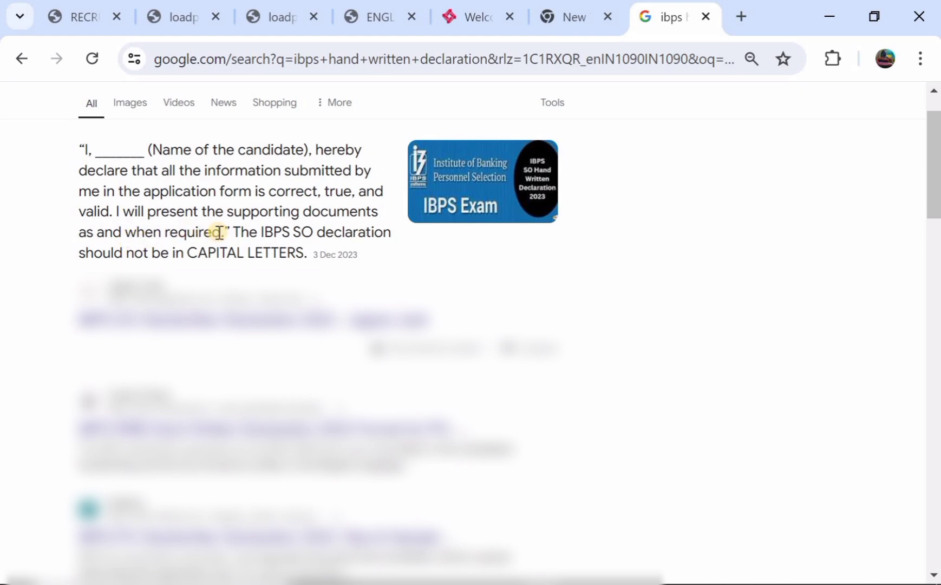
{"action": "left_click", "coordinate": [79, 18]}
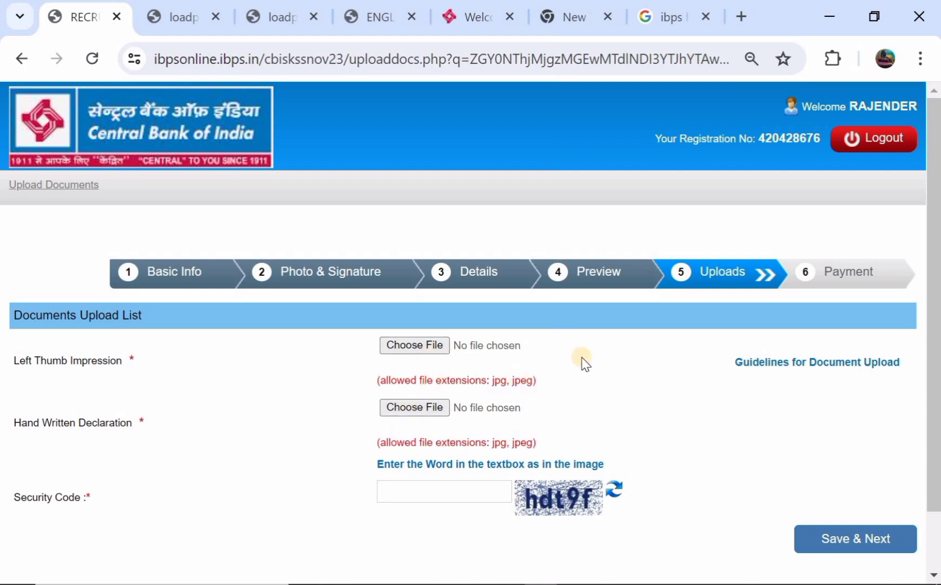
Submit the uploaded thumb impression and declaration images to reach the 175.00 Payment step
{"action": "scroll", "coordinate": [562, 389], "scroll_direction": "down", "scroll_amount": 1}
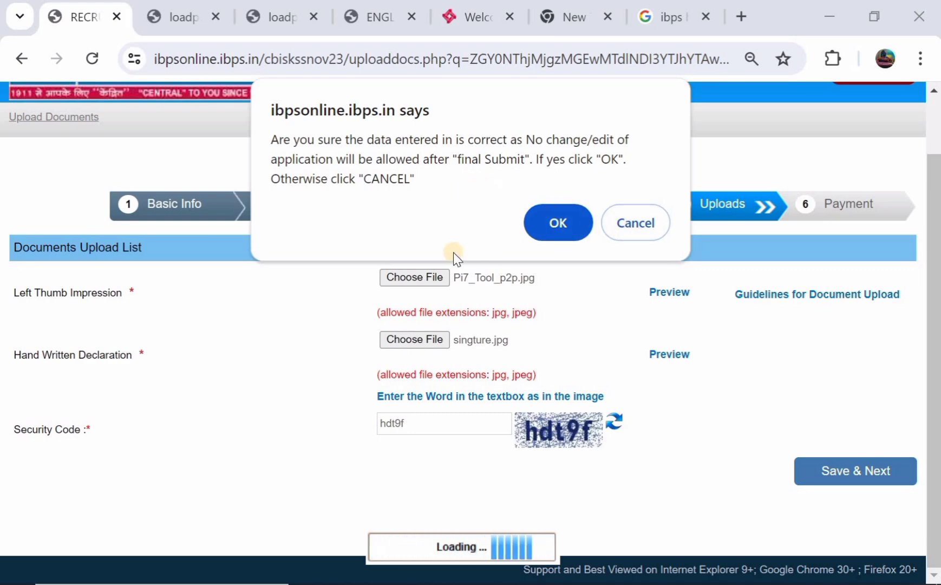
{"action": "left_click", "coordinate": [548, 224]}
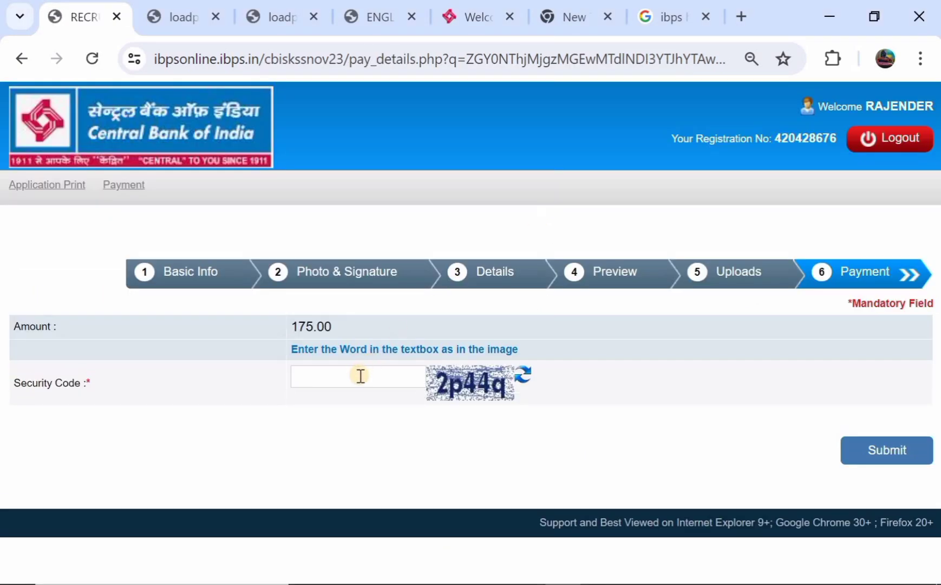
Submit the fee payment and confirm proceeding, opening BillDesk with ₹175.00 due
{"action": "left_click", "coordinate": [887, 450]}
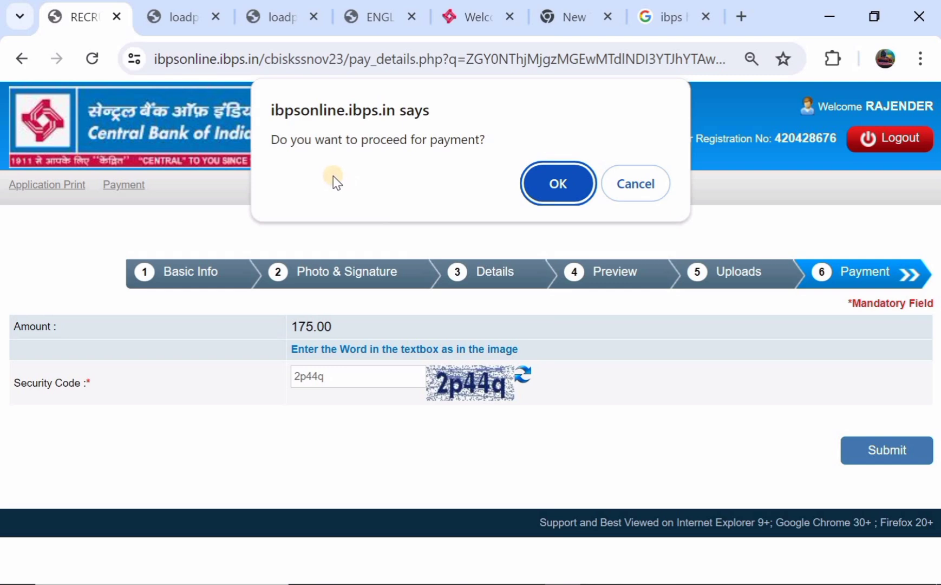
{"action": "left_click", "coordinate": [551, 183]}
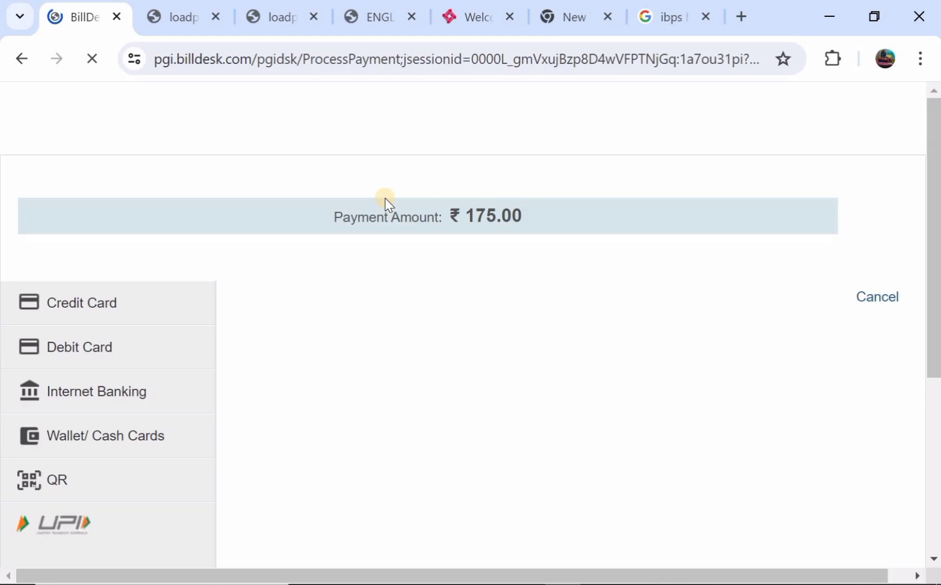
Look over the BillDesk payment options and view the Debit Card payment form
{"action": "scroll", "coordinate": [336, 211], "scroll_direction": "down", "scroll_amount": 1}
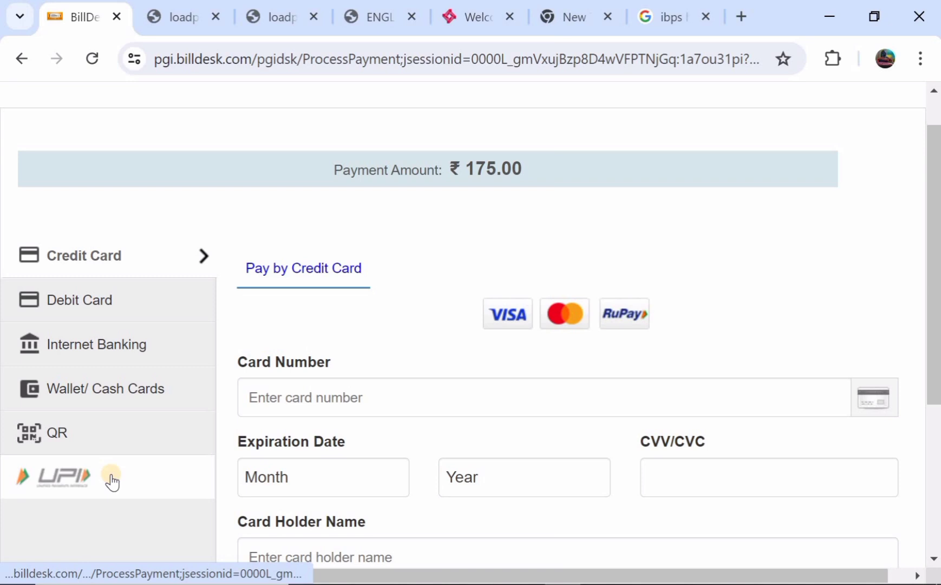
{"action": "left_click", "coordinate": [133, 311]}
{"action": "scroll", "coordinate": [241, 287], "scroll_direction": "down", "scroll_amount": 2}
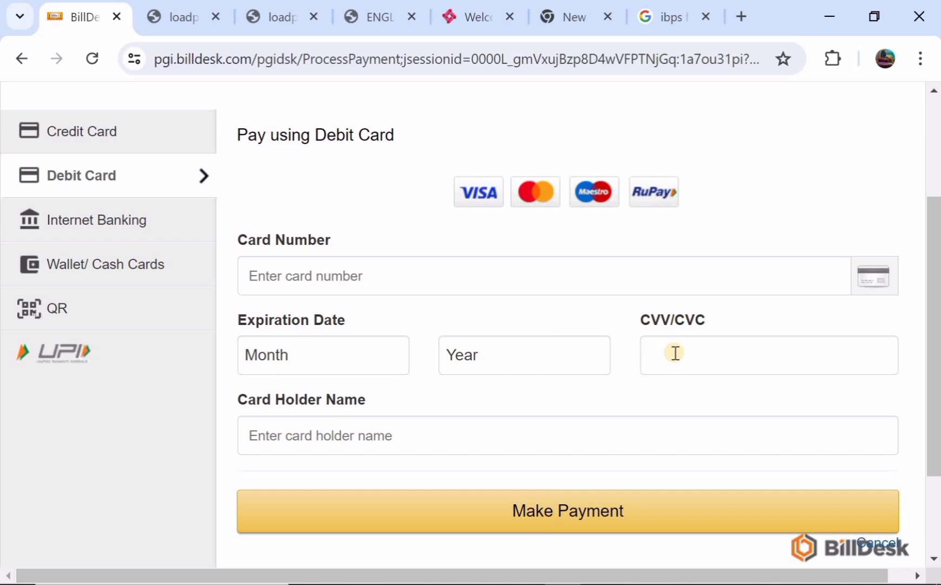
{"action": "scroll", "coordinate": [675, 353], "scroll_direction": "down", "scroll_amount": 2}
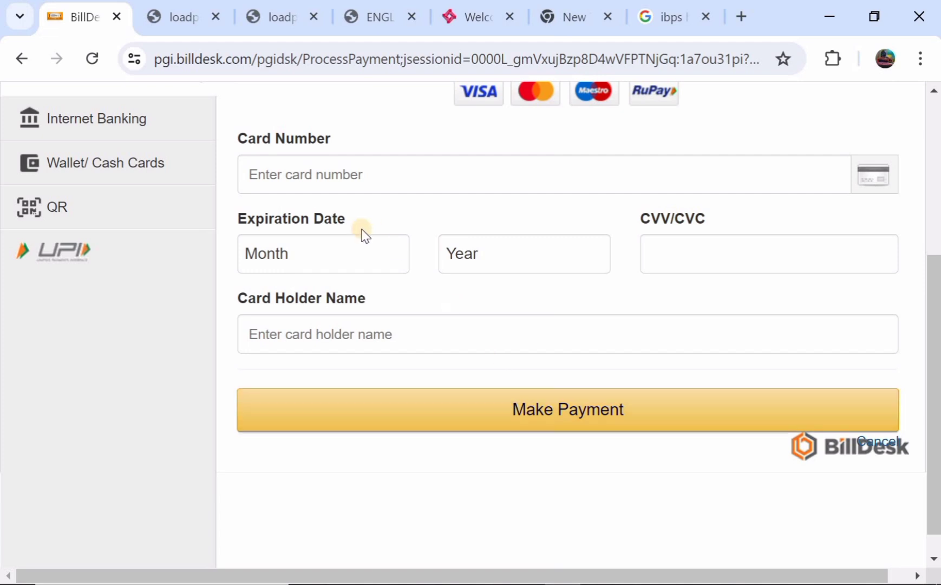
{"action": "scroll", "coordinate": [357, 230], "scroll_direction": "up", "scroll_amount": 2}
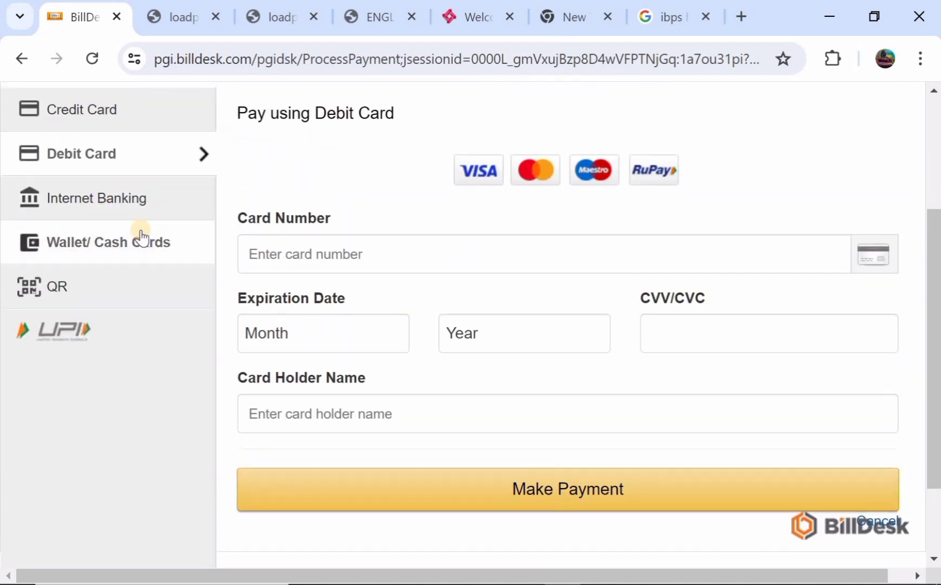
Check the Wallet/Cash Cards and QR (BHIM UPI) options, then settle on paying ₹175.00 via UPI
{"action": "left_click", "coordinate": [120, 248]}
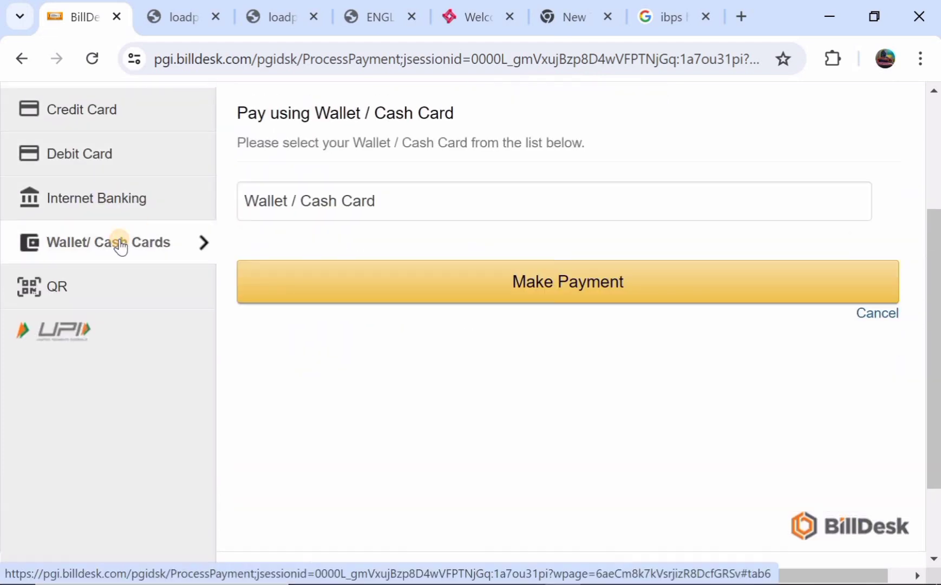
{"action": "left_click", "coordinate": [97, 285]}
{"action": "left_click", "coordinate": [305, 234]}
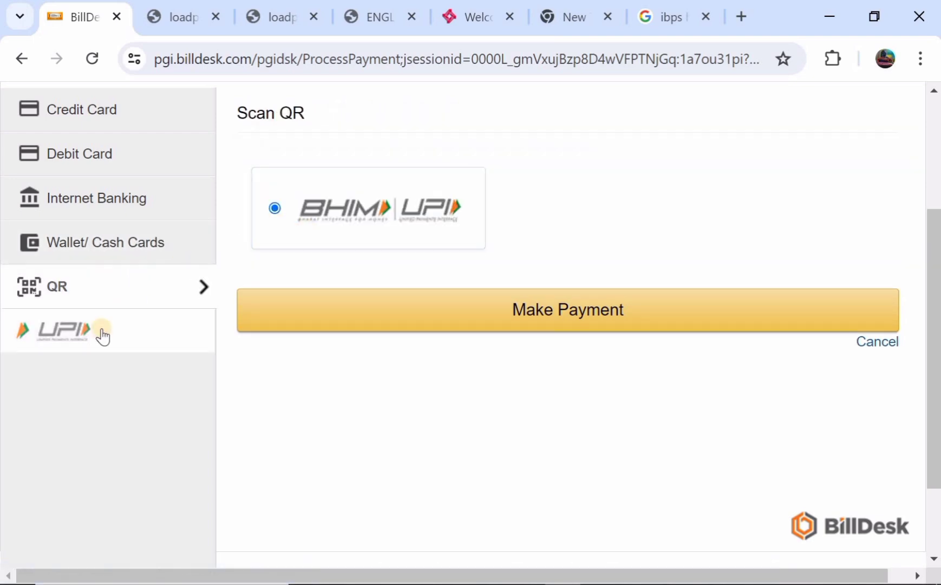
{"action": "left_click", "coordinate": [103, 336]}
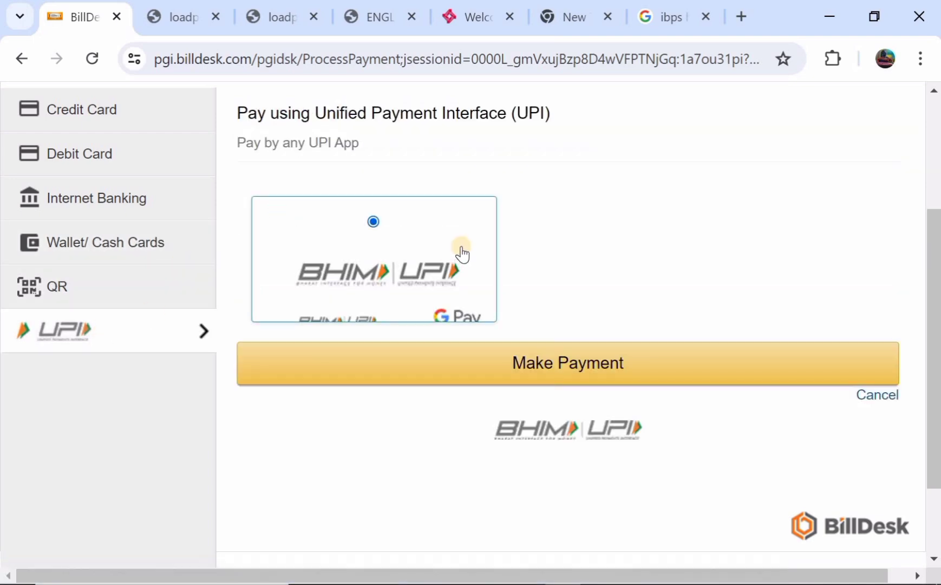
{"action": "scroll", "coordinate": [462, 255], "scroll_direction": "down", "scroll_amount": 1}
{"action": "scroll", "coordinate": [460, 253], "scroll_direction": "up", "scroll_amount": 1}
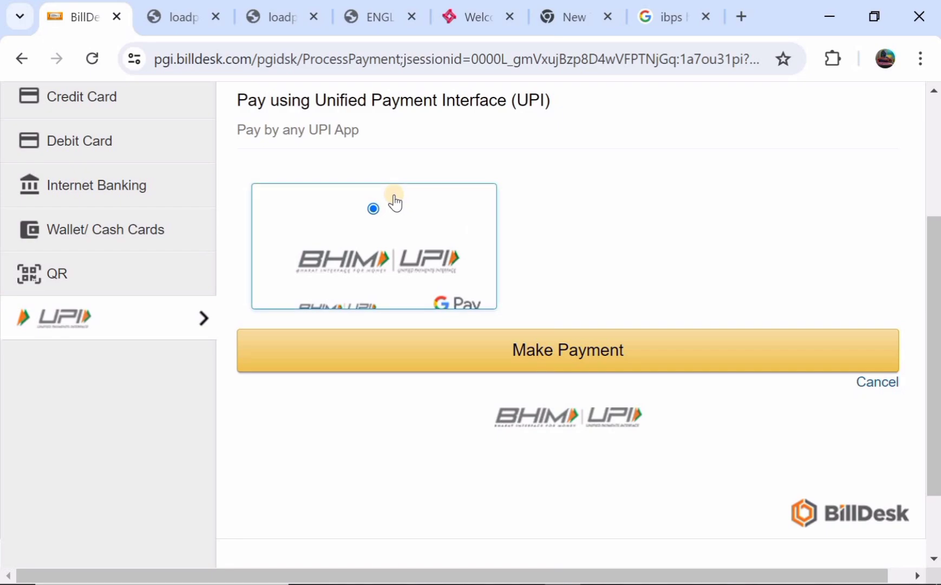
{"action": "scroll", "coordinate": [395, 202], "scroll_direction": "up", "scroll_amount": 2}
{"action": "scroll", "coordinate": [398, 228], "scroll_direction": "up", "scroll_amount": 1}
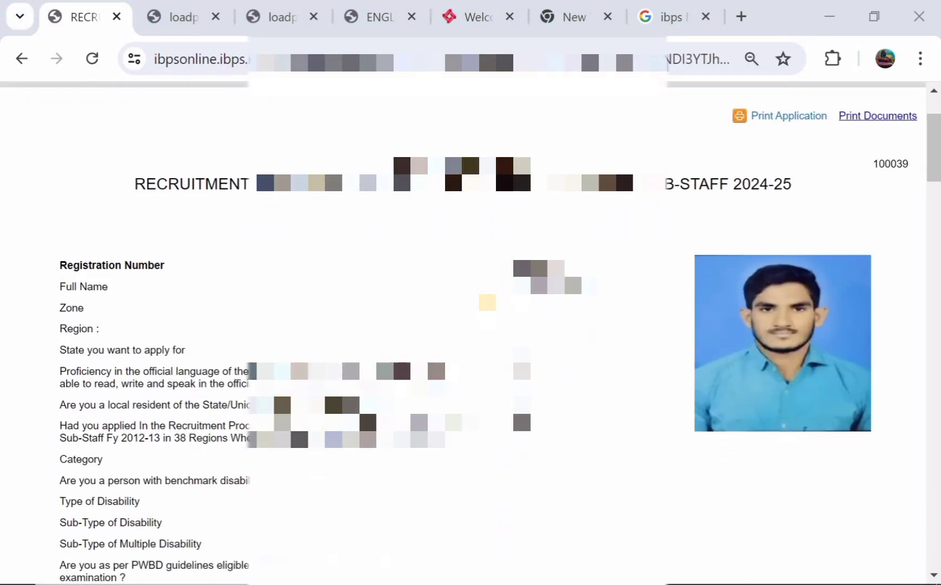
Scroll through the application printout with registration and personal details and the photograph
{"action": "scroll", "coordinate": [466, 325], "scroll_direction": "down", "scroll_amount": 4}
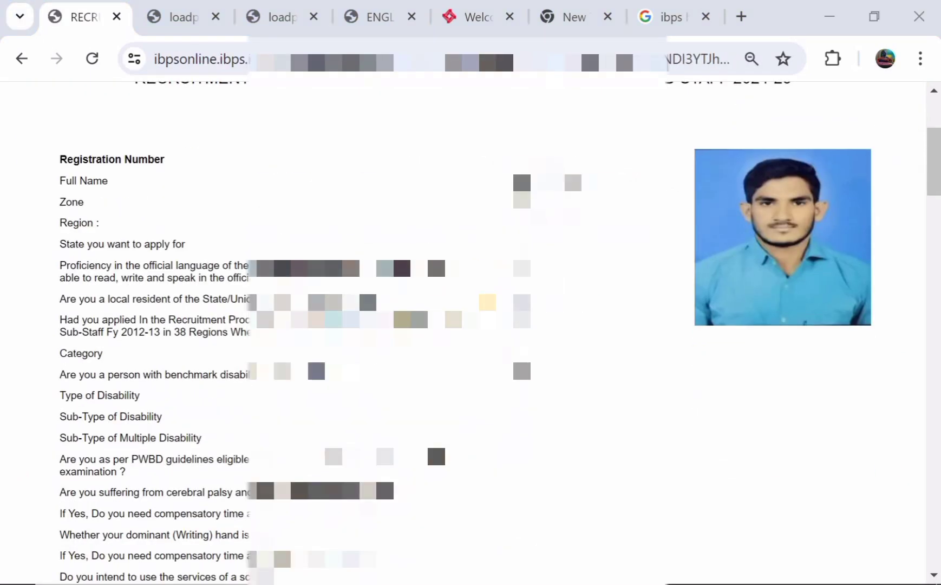
{"action": "scroll", "coordinate": [452, 373], "scroll_direction": "down", "scroll_amount": 9}
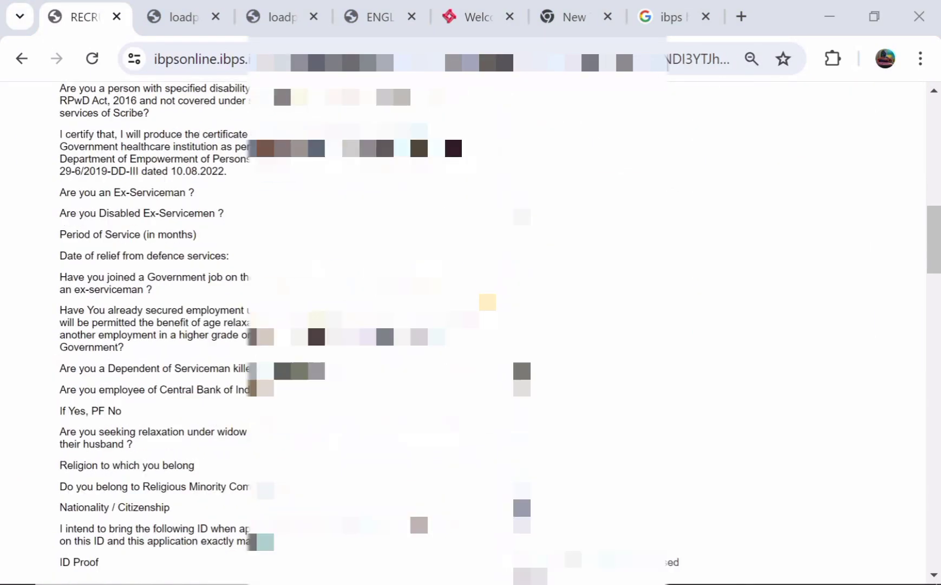
{"action": "scroll", "coordinate": [452, 459], "scroll_direction": "up", "scroll_amount": 15}
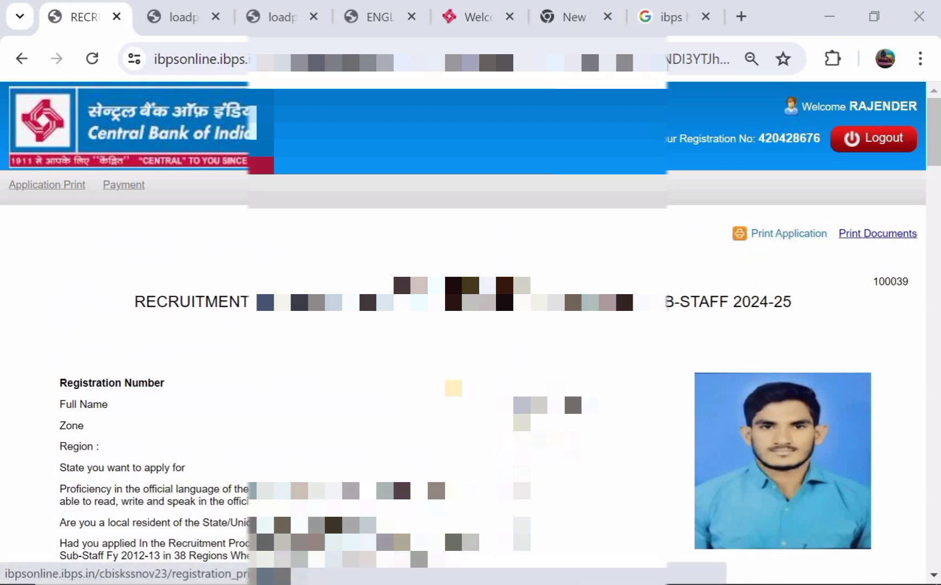
{"action": "scroll", "coordinate": [470, 333], "scroll_direction": "down", "scroll_amount": 4}
{"action": "scroll", "coordinate": [470, 333], "scroll_direction": "down", "scroll_amount": 2}
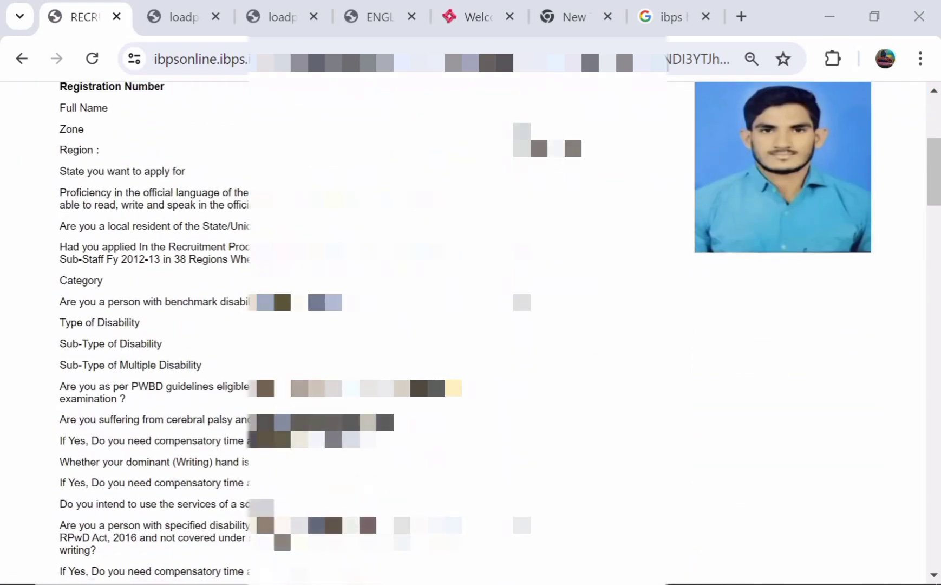
{"action": "scroll", "coordinate": [471, 333], "scroll_direction": "down", "scroll_amount": 1}
{"action": "scroll", "coordinate": [471, 333], "scroll_direction": "up", "scroll_amount": 7}
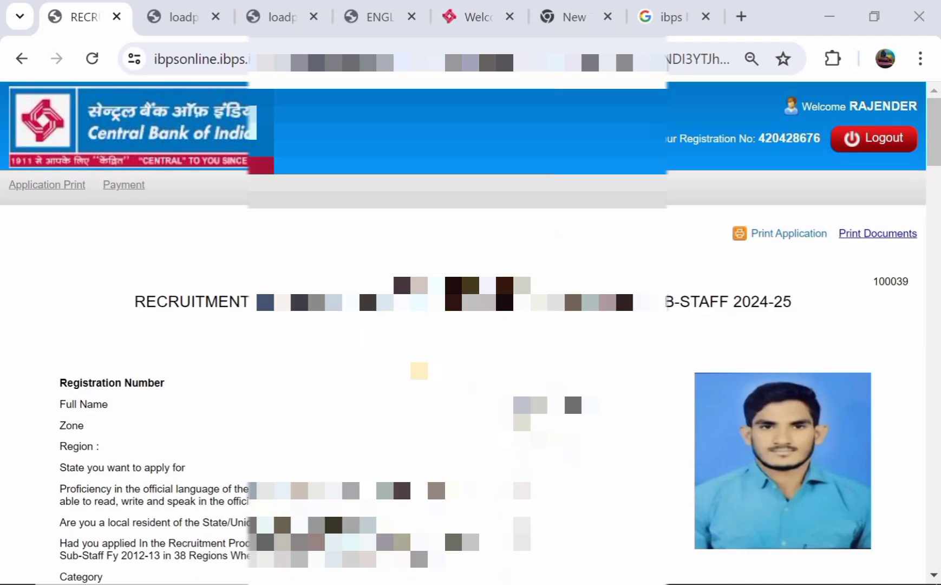
{"action": "scroll", "coordinate": [471, 334], "scroll_direction": "down", "scroll_amount": 4}
{"action": "scroll", "coordinate": [470, 333], "scroll_direction": "down", "scroll_amount": 6}
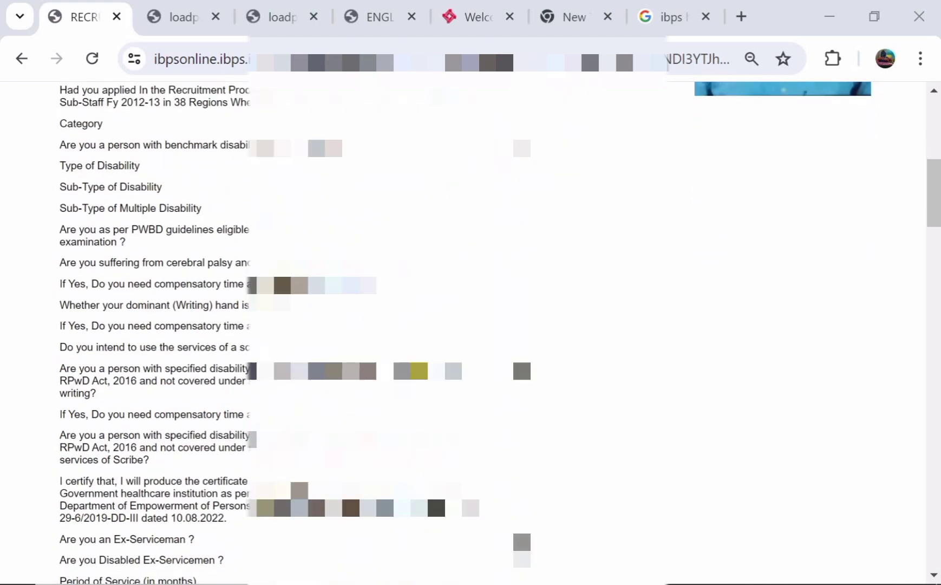
{"action": "scroll", "coordinate": [451, 357], "scroll_direction": "down", "scroll_amount": 4}
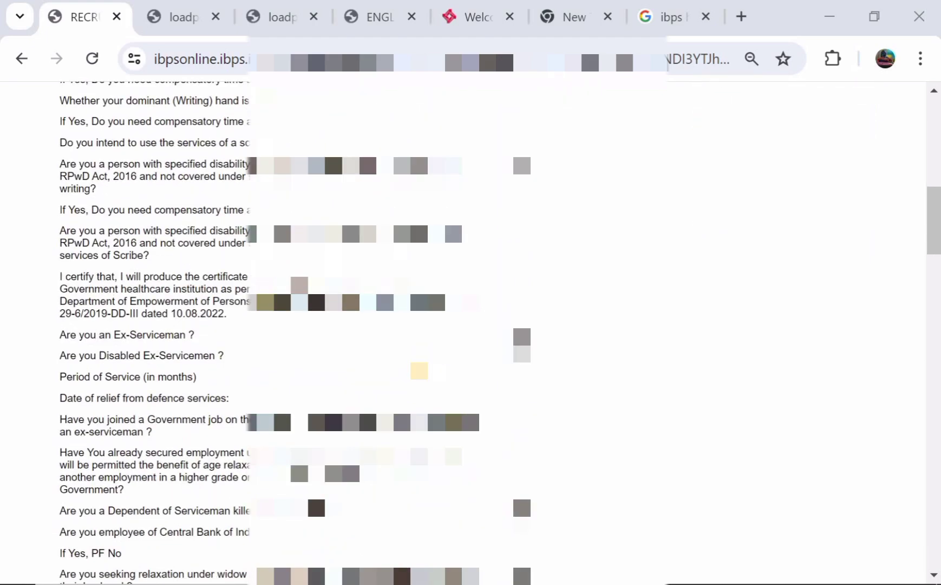
{"action": "scroll", "coordinate": [538, 458], "scroll_direction": "up", "scroll_amount": 2}
{"action": "scroll", "coordinate": [538, 459], "scroll_direction": "down", "scroll_amount": 4}
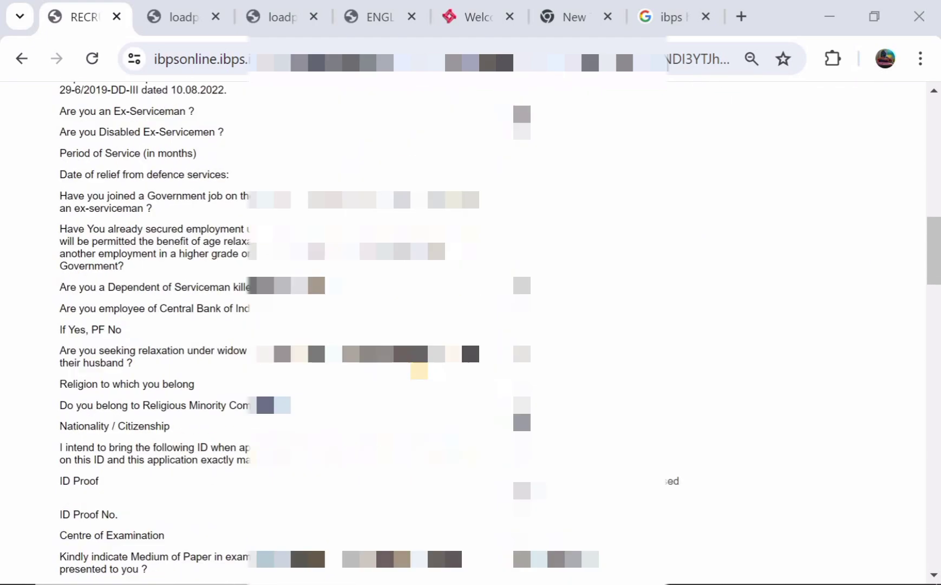
{"action": "scroll", "coordinate": [538, 459], "scroll_direction": "up", "scroll_amount": 7}
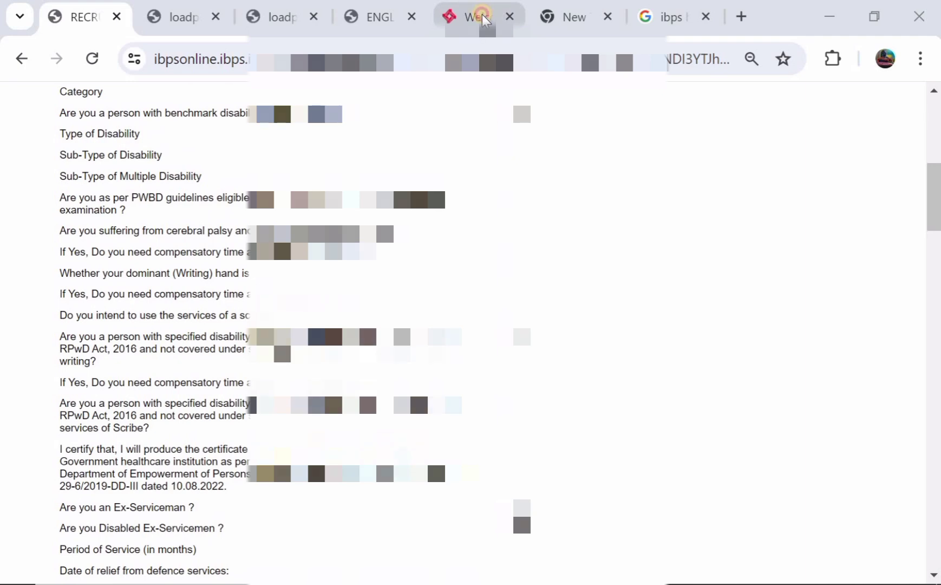
Switch to the 'Welcome' Central Bank of India homepage tab and glance over it
{"action": "left_click", "coordinate": [484, 20]}
{"action": "mouse_move", "coordinate": [407, 272]}
{"action": "scroll", "coordinate": [408, 271], "scroll_direction": "down", "scroll_amount": 3}
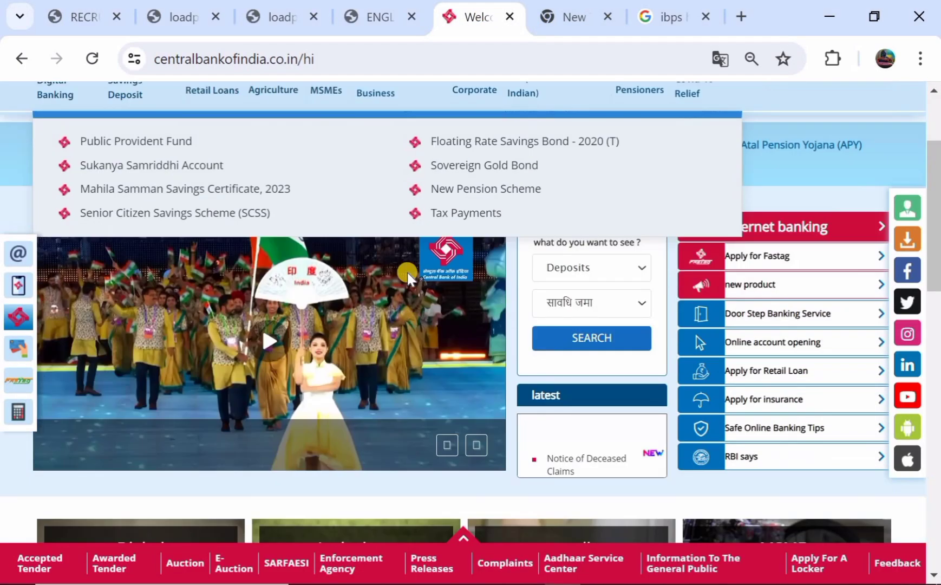
{"action": "scroll", "coordinate": [408, 272], "scroll_direction": "up", "scroll_amount": 3}
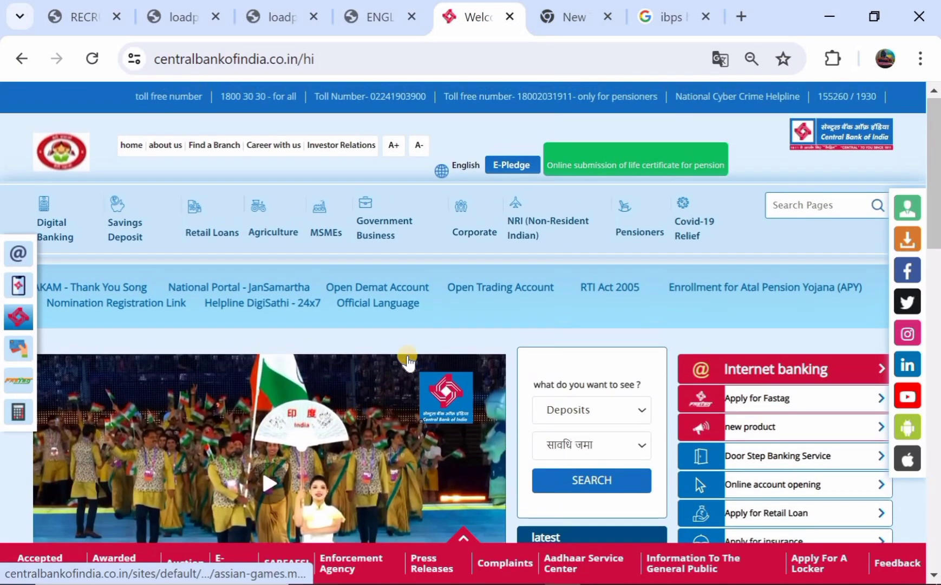